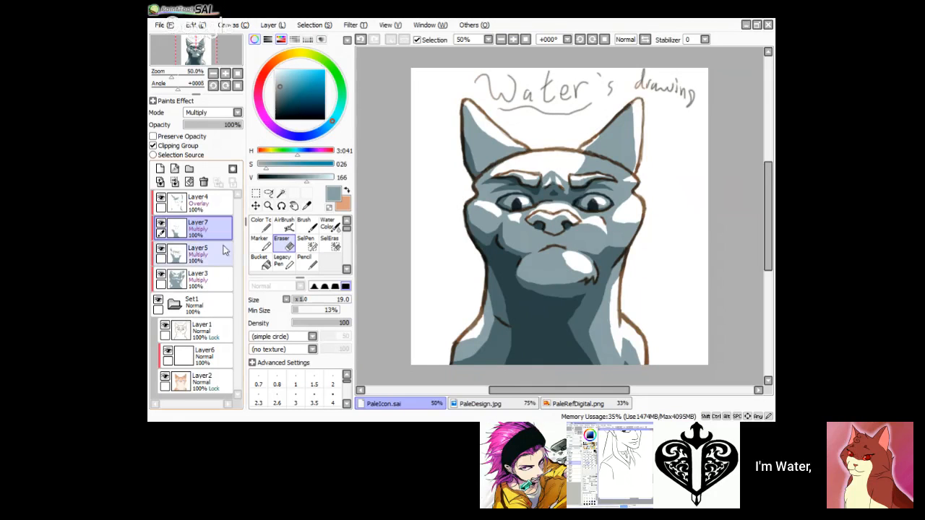
Step: Refine the multiply shading around the chin tuft on Layer7 with the Color tool and Eraser, and hide the white Layer6
left_click(261, 228)
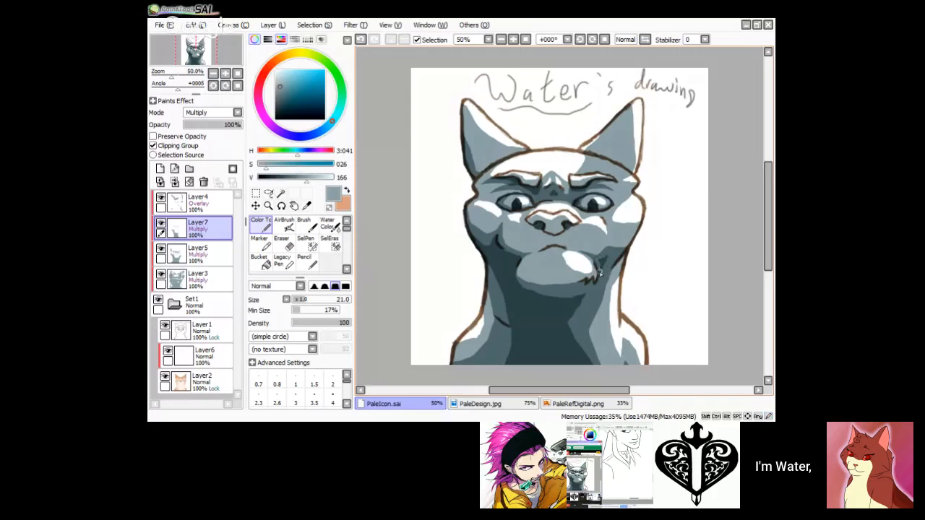
key("e")
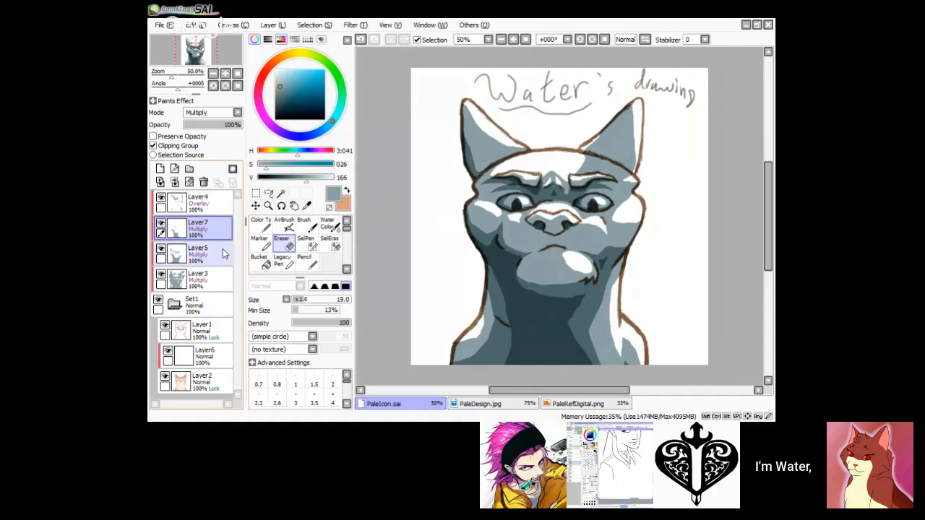
left_click(264, 231)
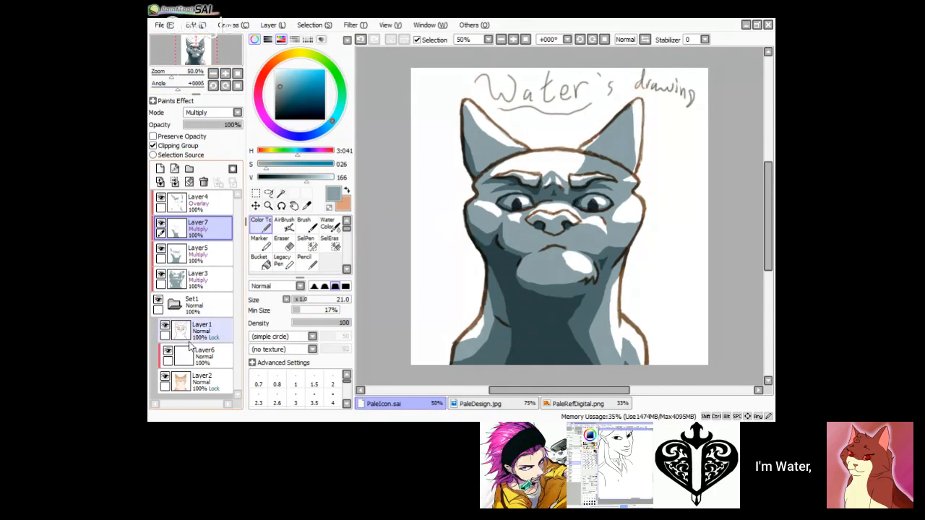
left_click(167, 353)
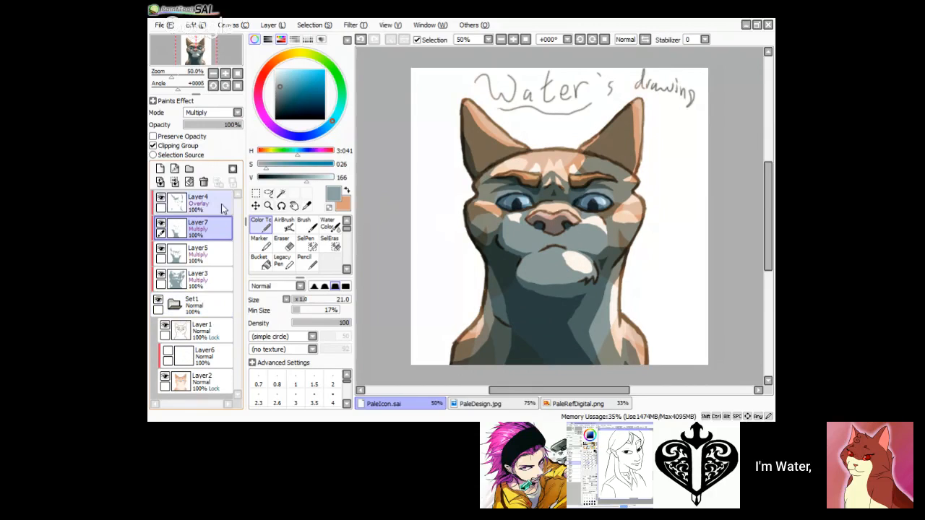
Step: Undo the last strokes on Layer7 and erase the shadow edge again beneath the chin tuft
left_click(288, 250)
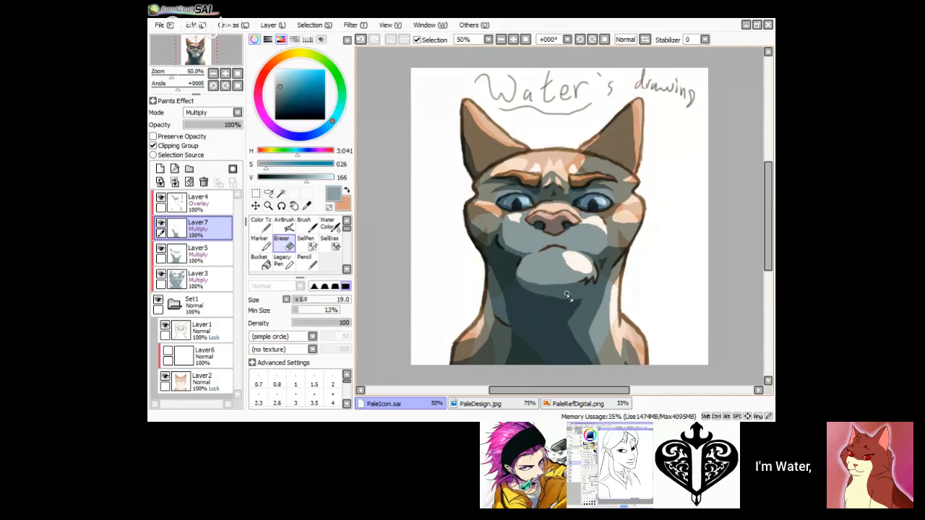
left_click(358, 40)
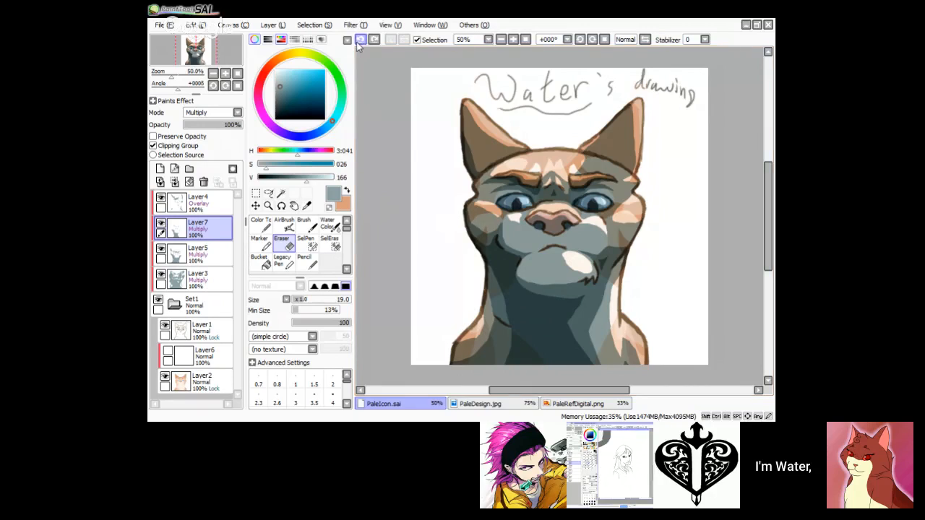
left_click(360, 42)
left_click_drag(570, 296, 592, 285)
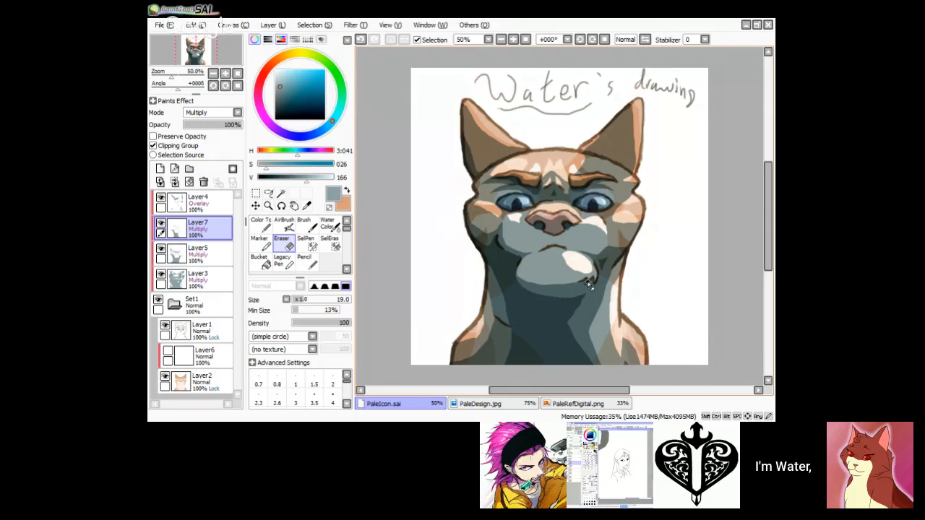
key("alt+Tab")
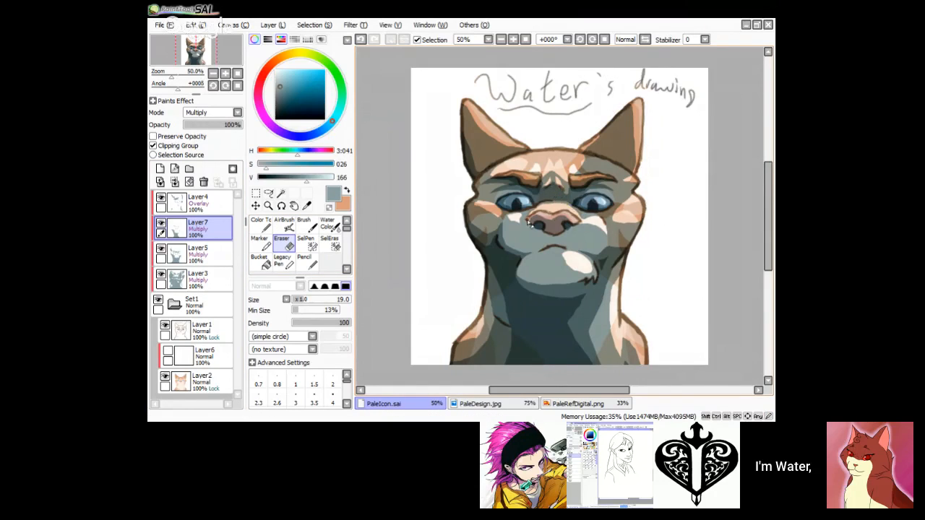
Step: Touch up the dark shading on Layer7 along the nose bridge and between the brows with the Color tool and Eraser
left_click(262, 224)
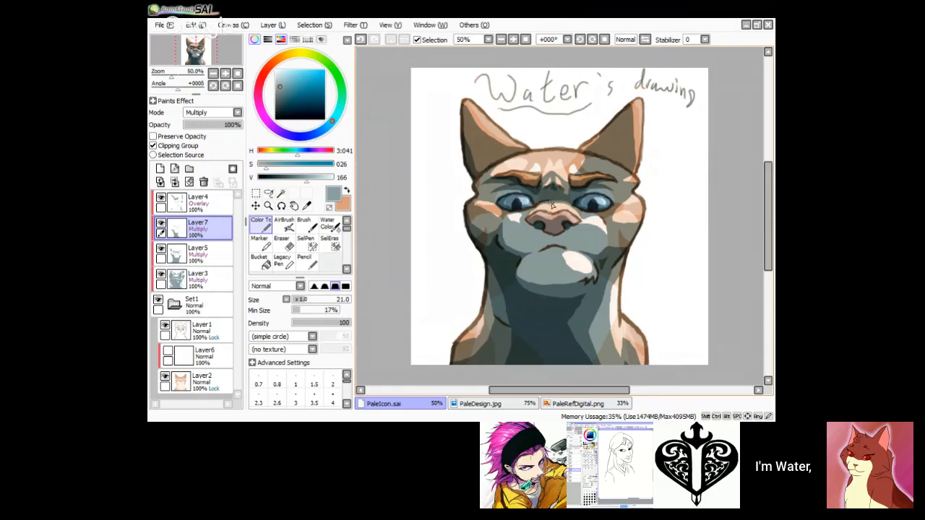
left_click(289, 247)
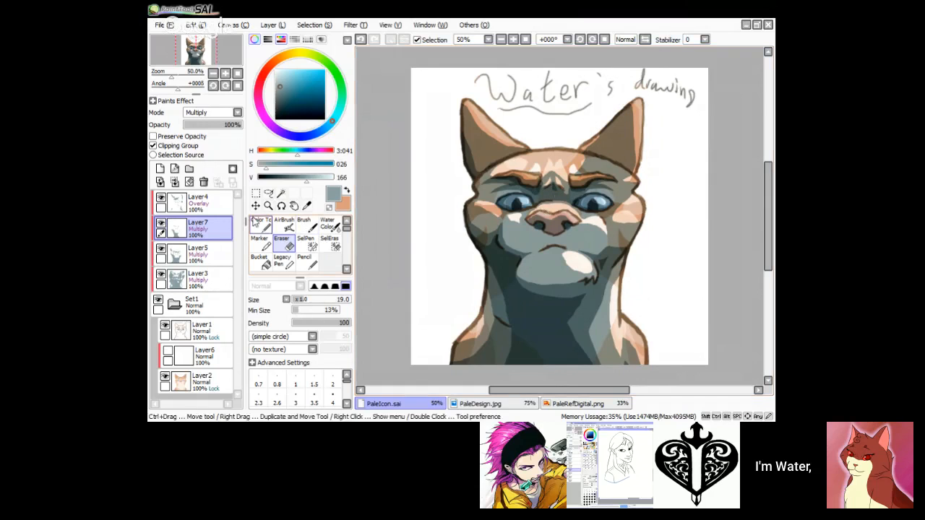
left_click(265, 228)
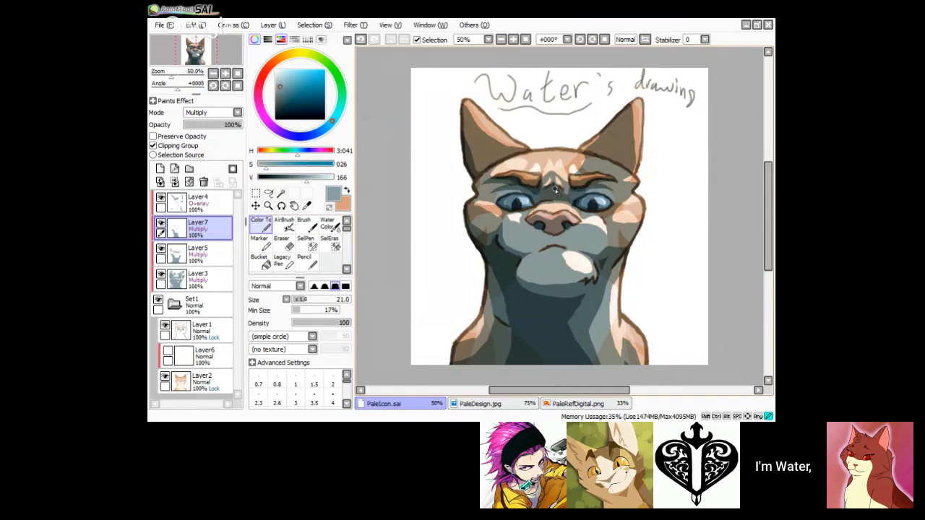
Step: Erase part of the overlay on the left side of the forehead on Layer4
left_click(281, 244)
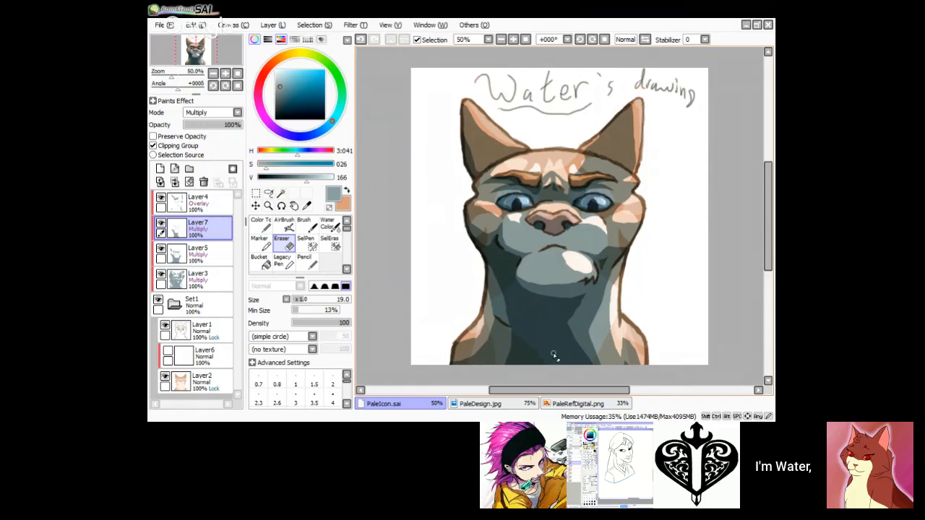
left_click(200, 209)
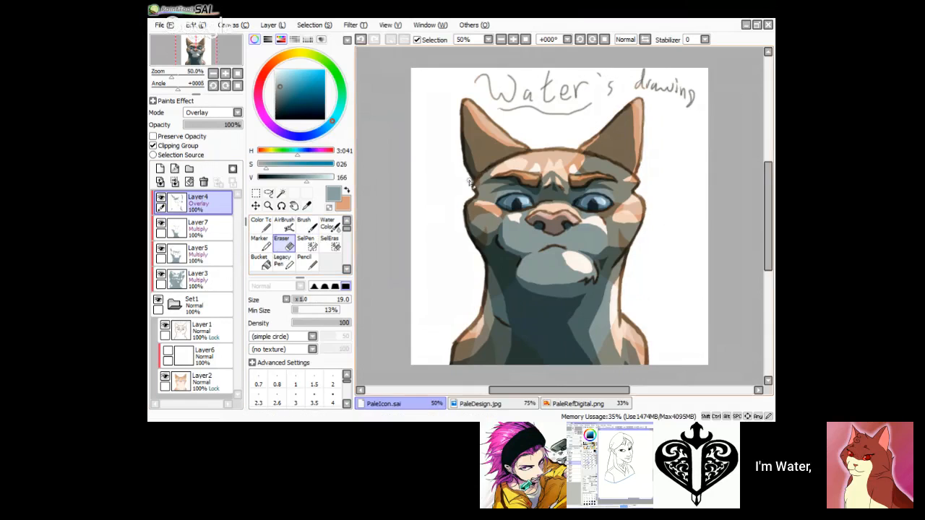
mouse_move(504, 160)
left_mouse_down()
mouse_move(559, 170)
mouse_move(550, 172)
mouse_move(574, 167)
mouse_move(527, 171)
mouse_move(579, 160)
mouse_move(510, 170)
left_mouse_up()
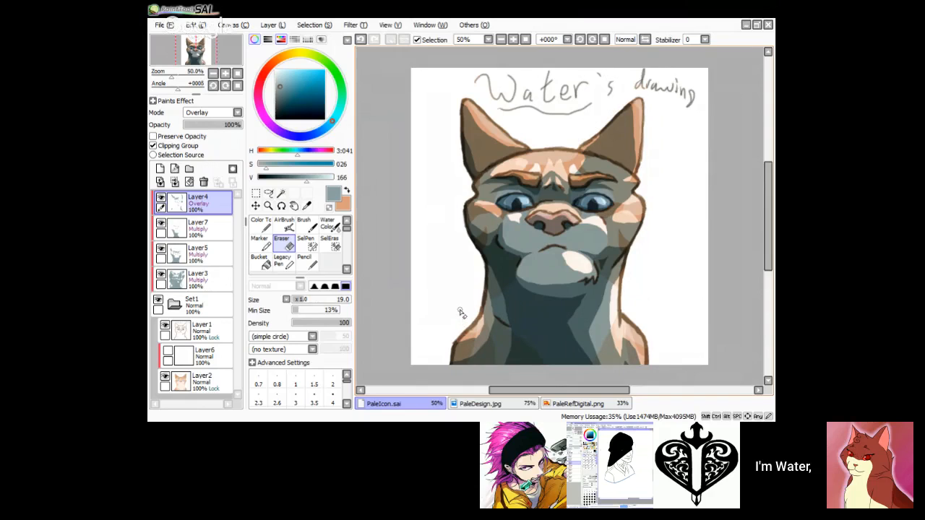
Step: Touch up the shadow along the left jaw and neck edge on the multiply layers Layer7, Layer5 and Layer3
left_click(194, 228)
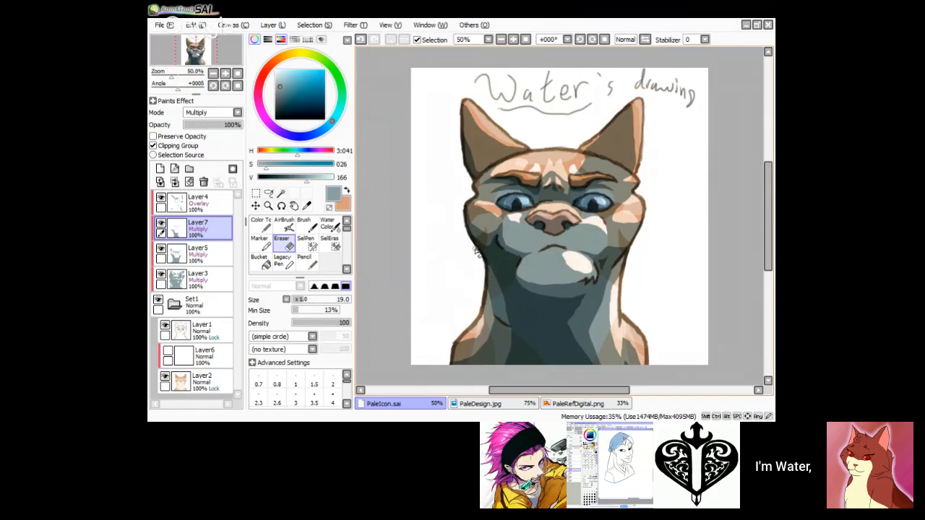
left_click(262, 226)
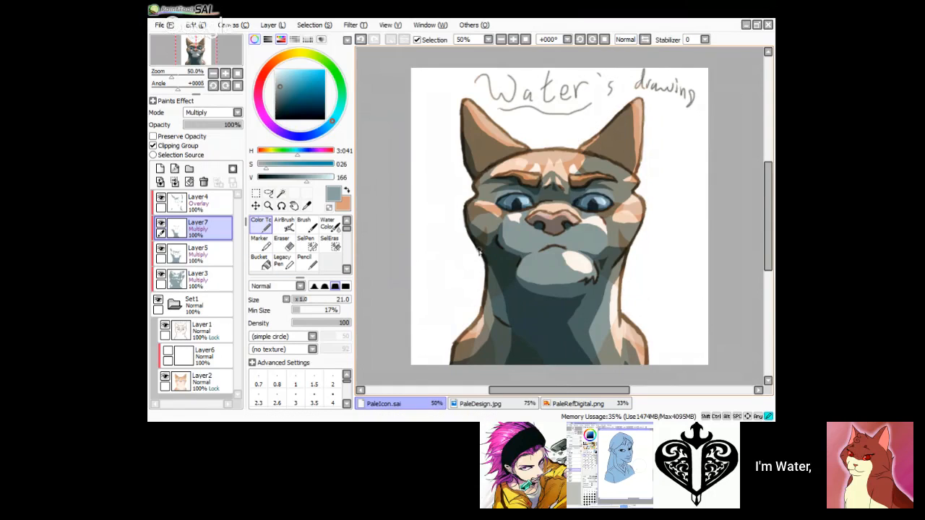
left_click(217, 256)
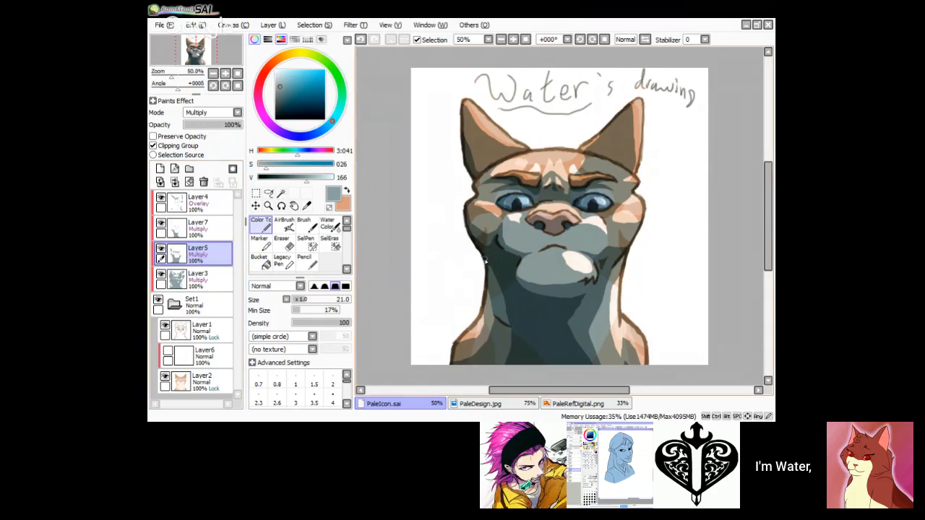
left_click(204, 280)
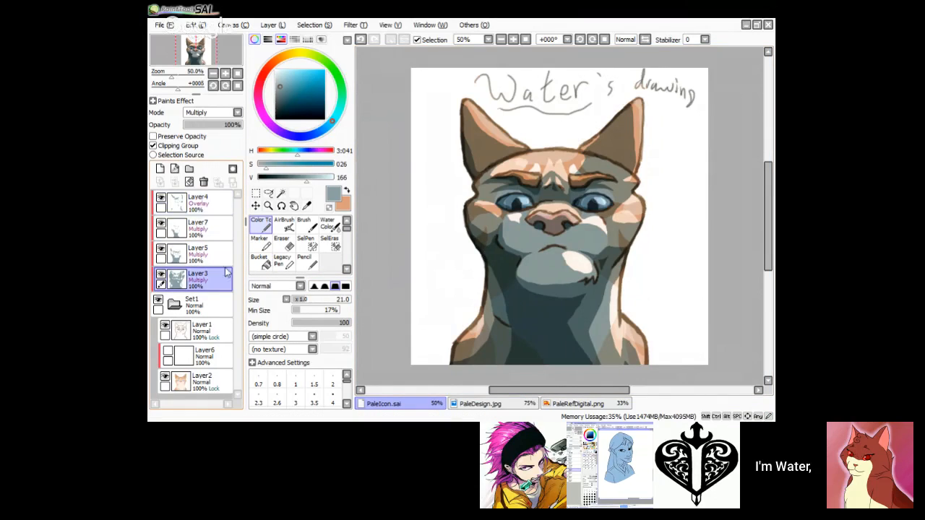
Step: Select the base colour layer Layer2 with the orange colour active and hide Layer3, Layer5, Layer7 and Layer4
left_click(221, 379)
left_click(345, 190)
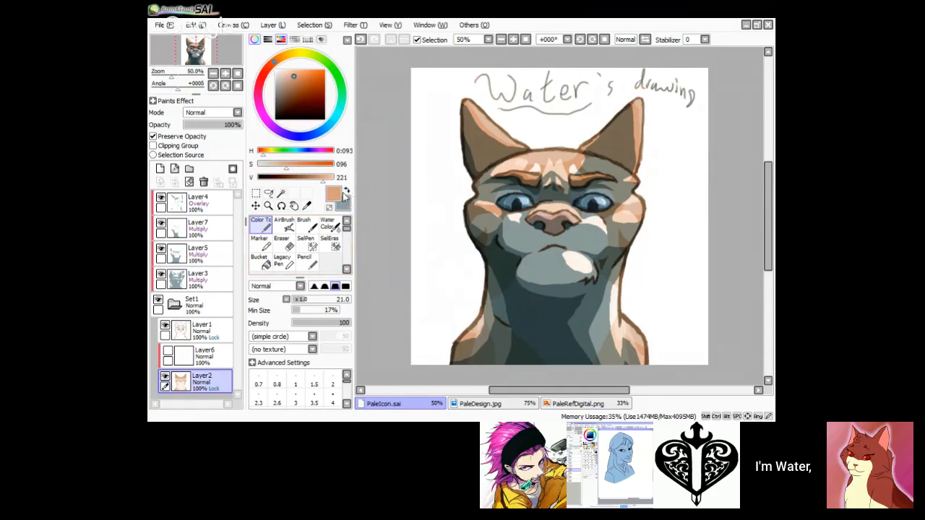
left_click(160, 277)
left_click(160, 250)
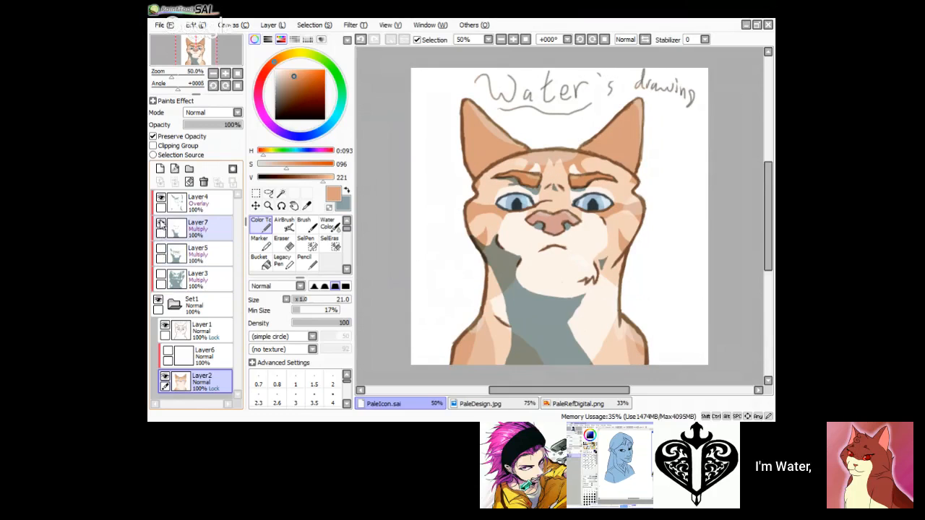
left_click(160, 225)
left_click(161, 198)
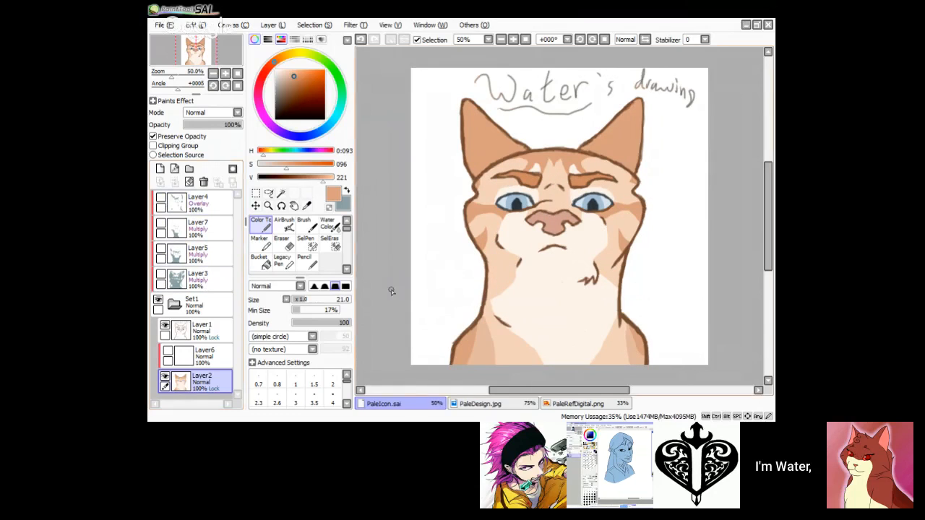
Step: Sample the pale peach fur colour and touch up the left neck edge on Layer2, turning Preserve Opacity off only for this
left_click(497, 269, "alt")
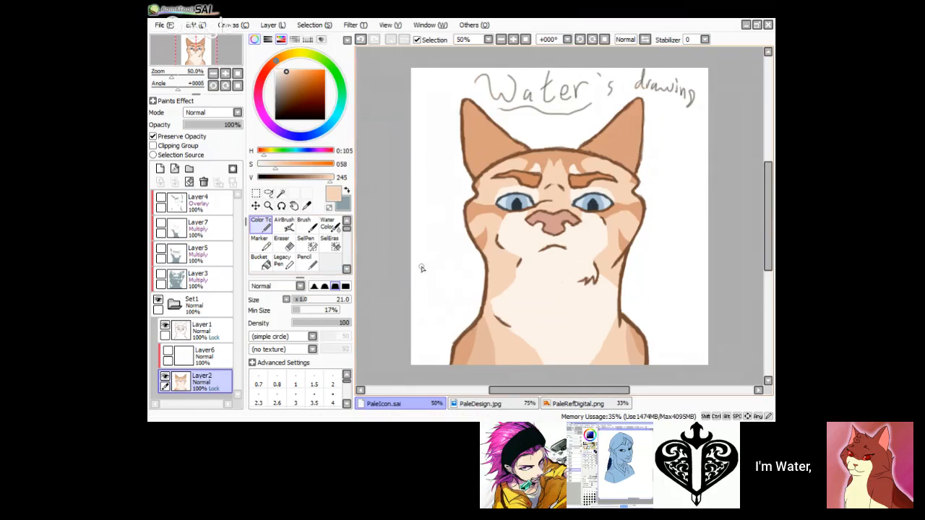
left_click(154, 136)
left_click(153, 135)
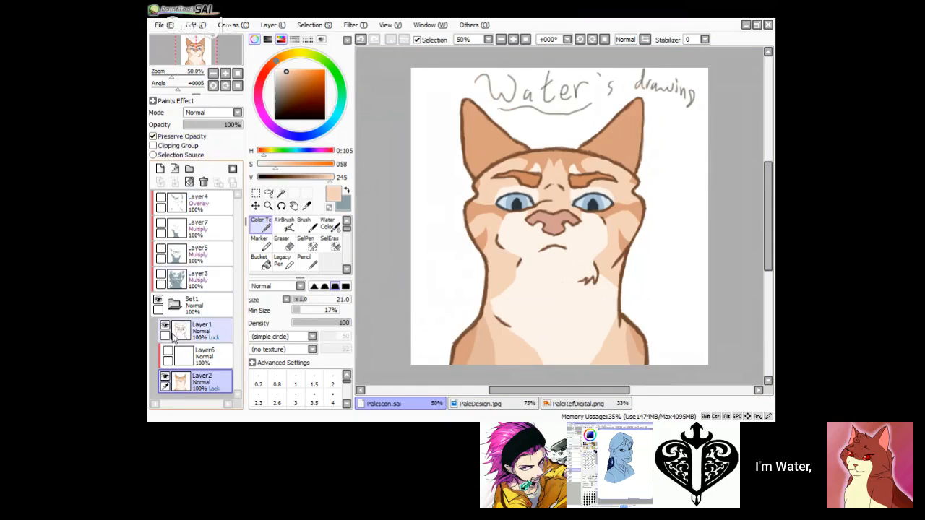
Step: Show Layer3, Layer5, Layer7 and Layer4 to check the shaded cat, and hide all four again
left_click(160, 275)
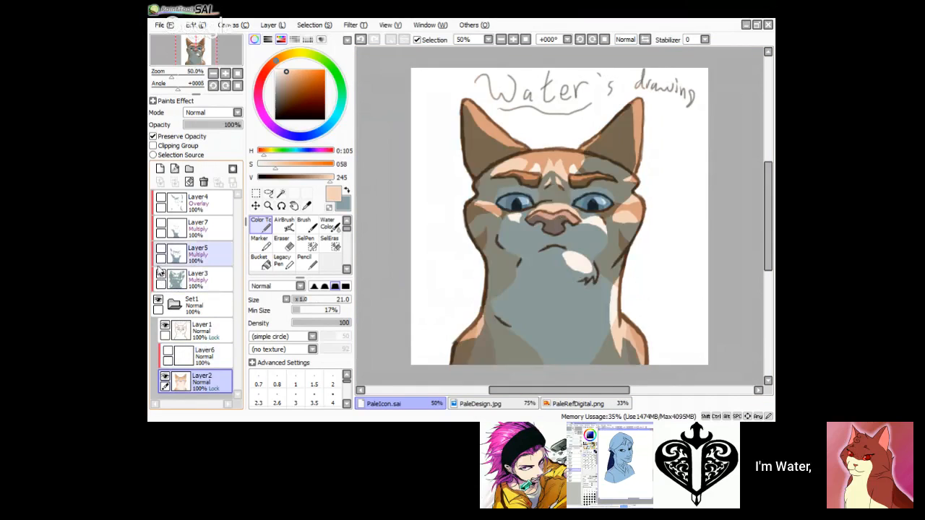
left_click(160, 251)
left_click(160, 225)
left_click(160, 198)
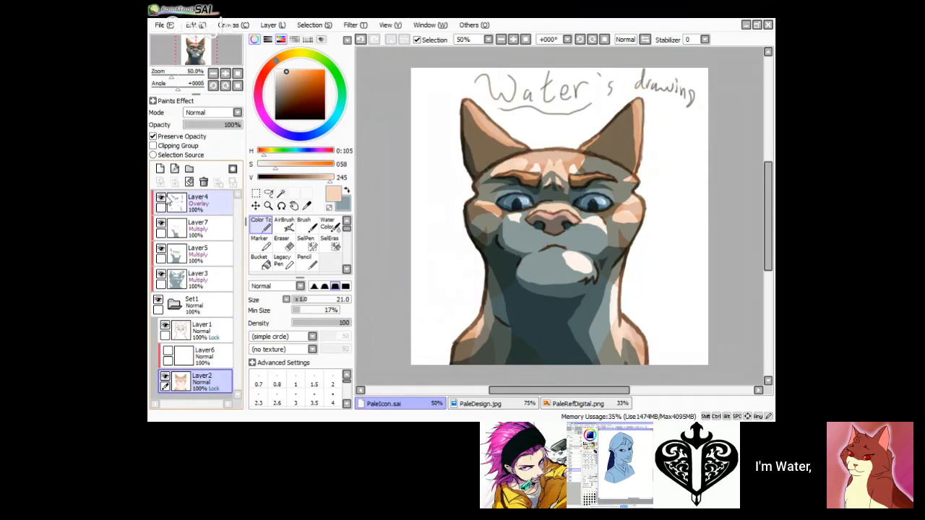
left_click(160, 199)
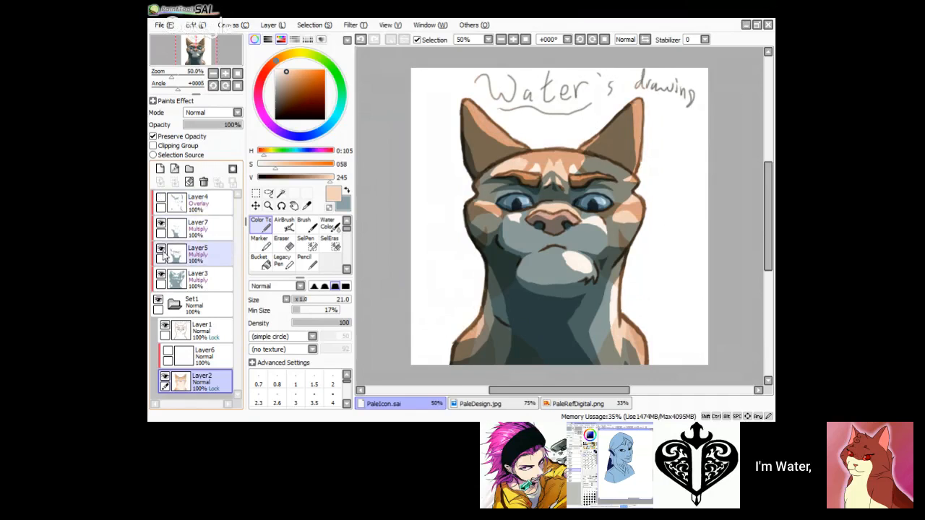
left_click(160, 225)
left_click(161, 250)
left_click(160, 275)
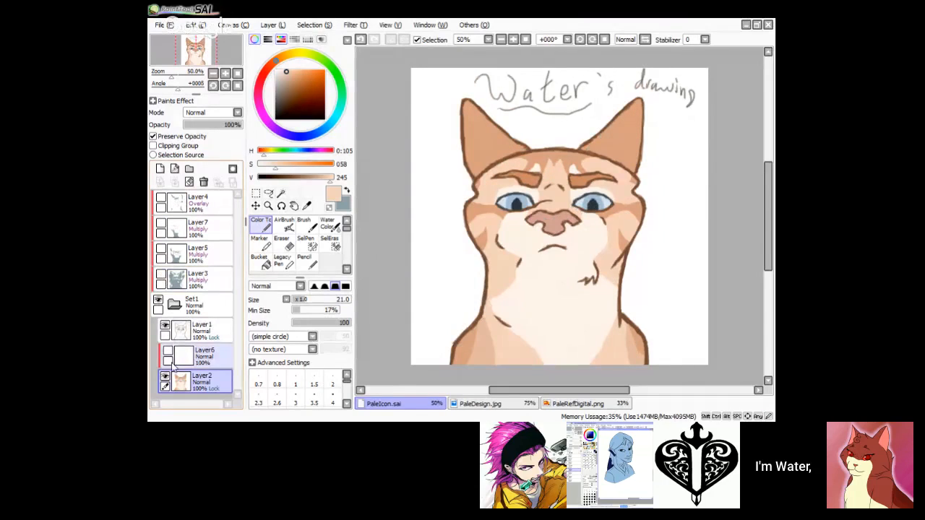
Step: Sample the orange fur colour and touch up the left jaw edge on Layer2, turning Preserve Opacity off only for this
left_click(480, 247, "alt")
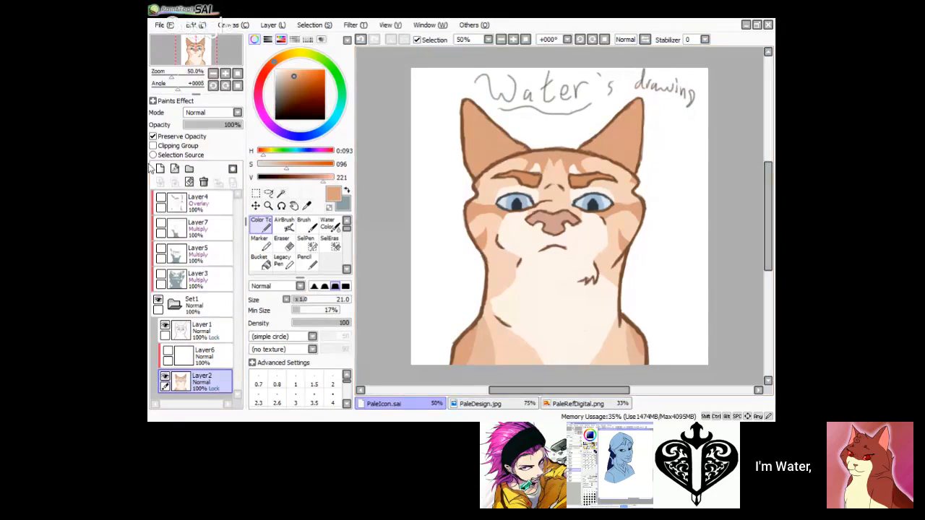
left_click(155, 136)
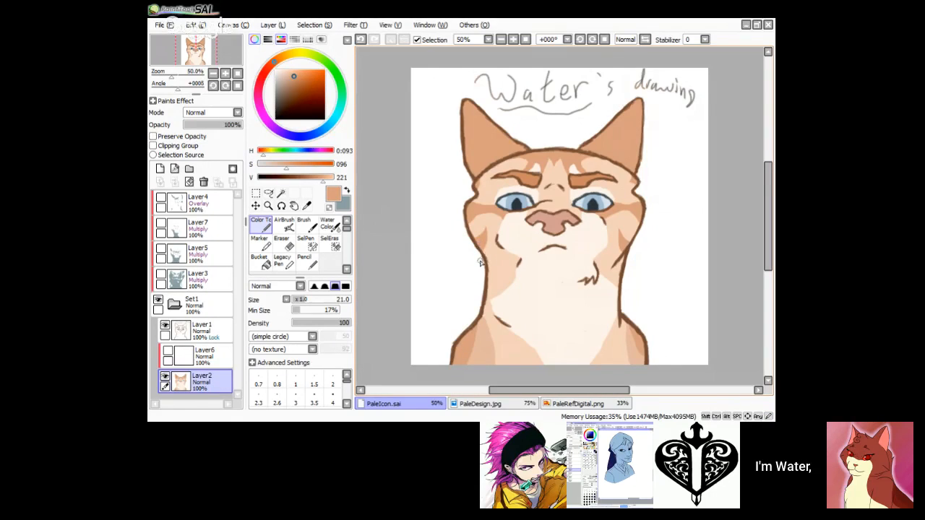
left_click(153, 136)
Step: Make the shading and overlay layers Layer3, Layer5, Layer7 and Layer4 visible again
left_click(161, 275)
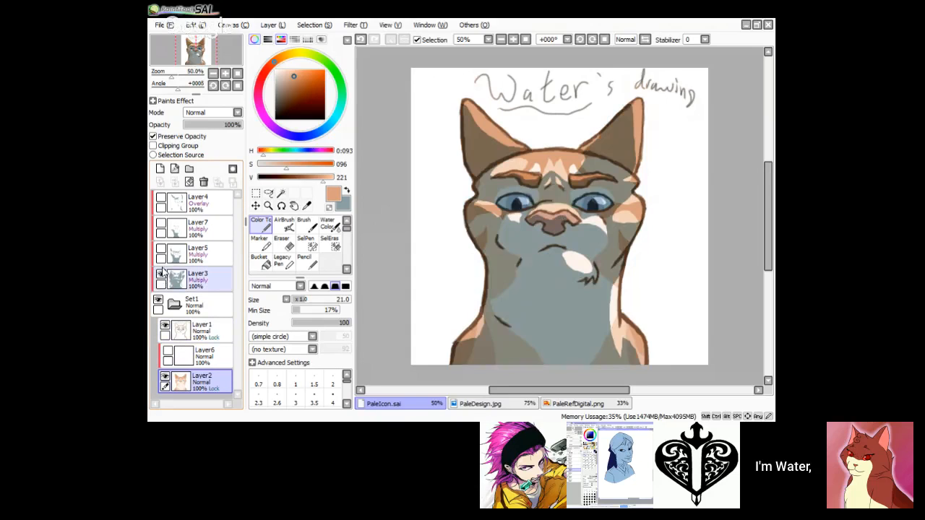
left_click(161, 249)
left_click(161, 223)
left_click(161, 199)
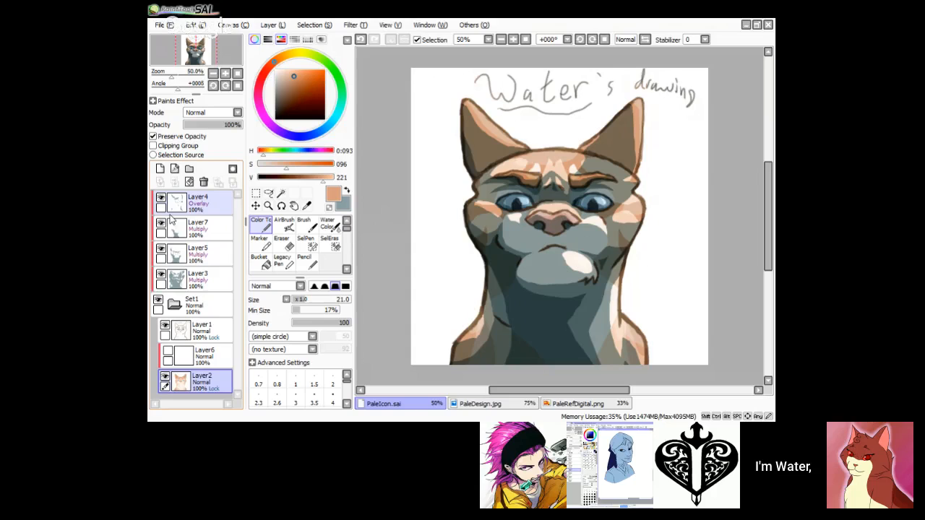
Step: Try an orange stroke along the right ear's outer edge on Layer4, undo it and switch to the blue-grey colour
left_click(197, 205)
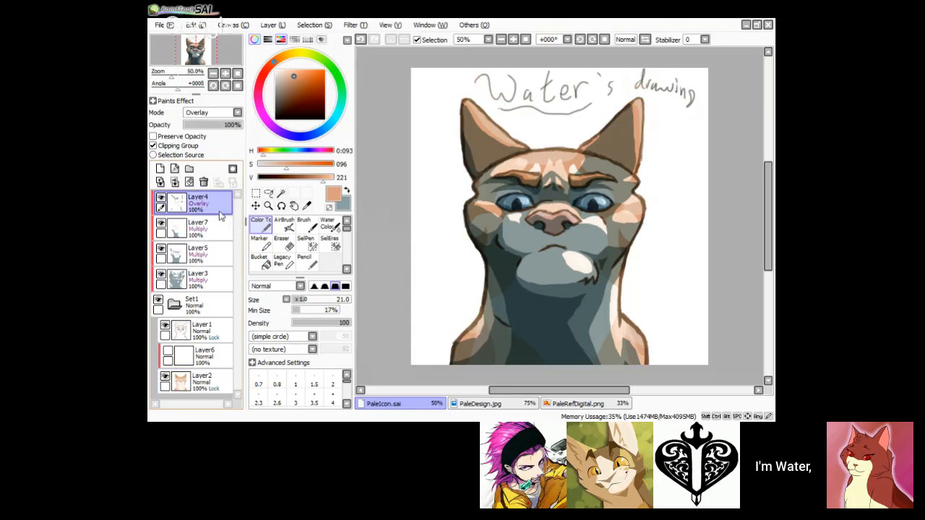
left_click(289, 246)
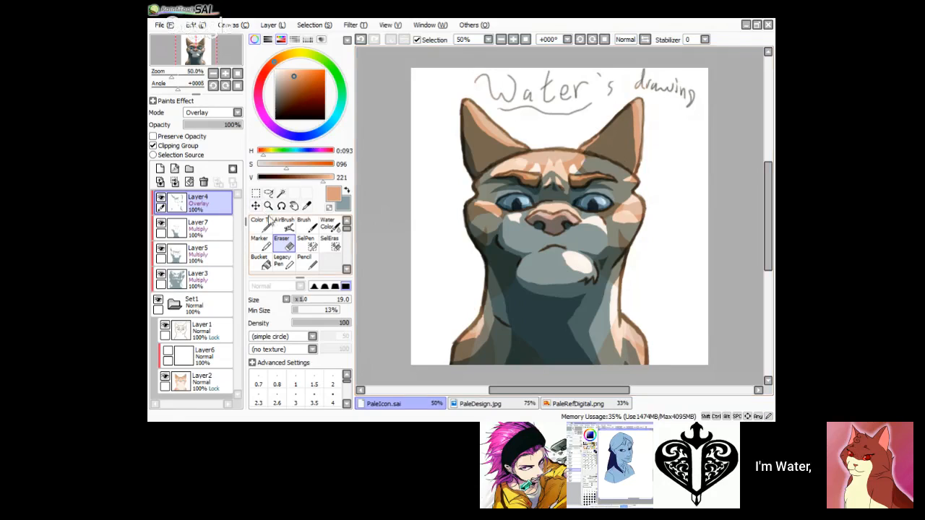
left_click(262, 224)
left_click_drag(640, 154, 641, 152)
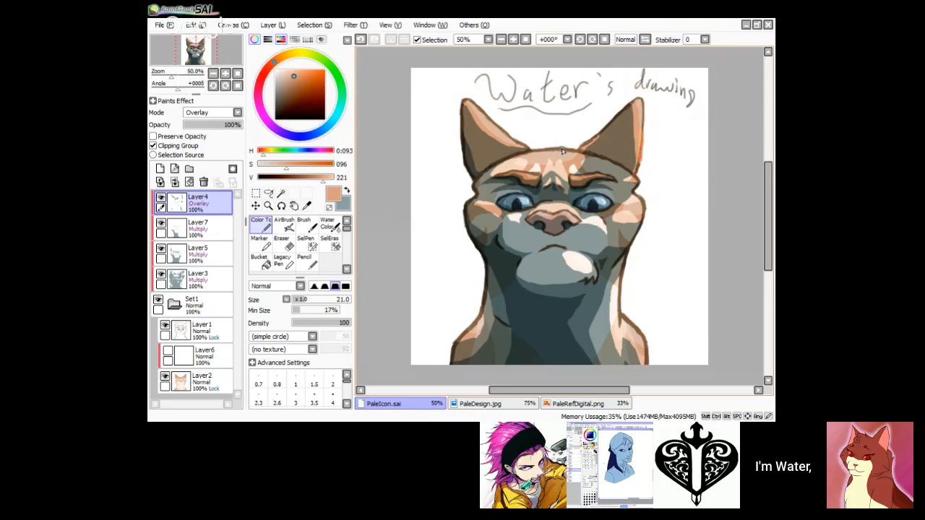
key("ctrl+z")
key("x")
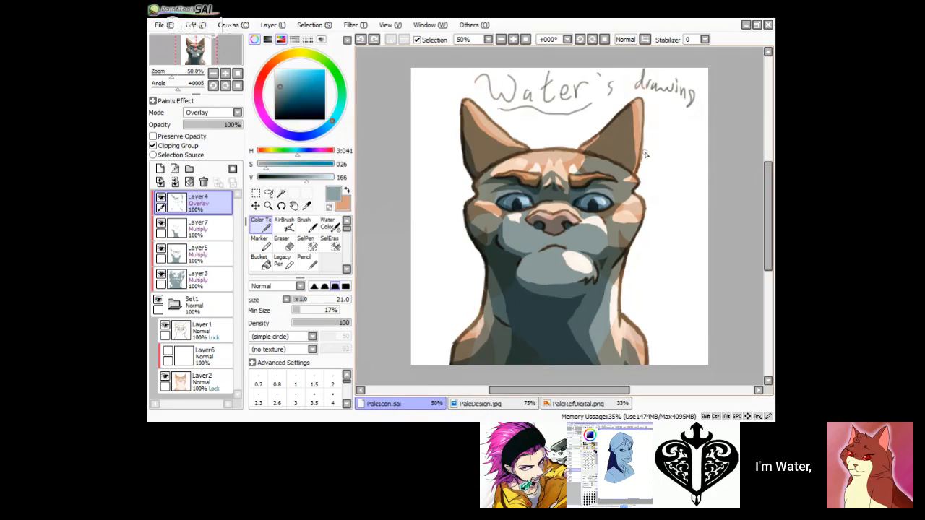
Step: Refine the overlay shading along the right ear's outer edge on Layer4 with blue-grey strokes and the Eraser
left_click_drag(641, 133, 641, 131)
left_click_drag(640, 157, 638, 187)
key("e")
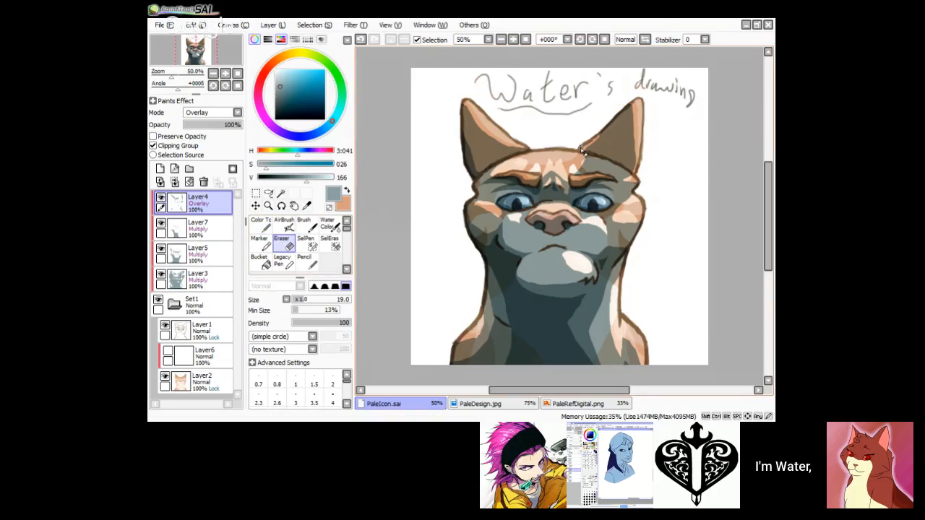
left_click_drag(631, 107, 638, 154)
left_click(360, 40)
mouse_move(635, 123)
left_mouse_down()
mouse_move(638, 160)
mouse_move(642, 120)
left_mouse_up()
left_click(261, 225)
mouse_move(640, 102)
left_mouse_down()
mouse_move(643, 126)
mouse_move(635, 99)
left_mouse_up()
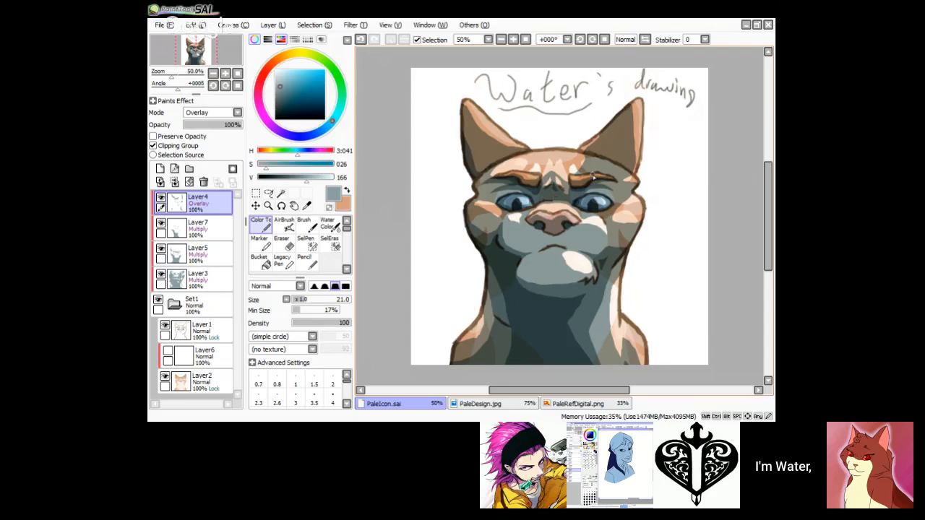
left_click_drag(640, 179, 641, 185)
key("e")
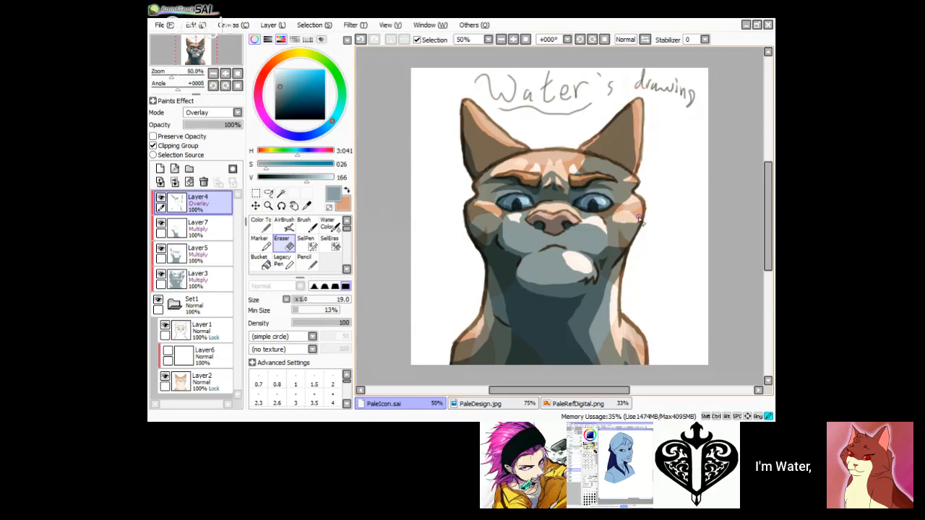
left_click(261, 227)
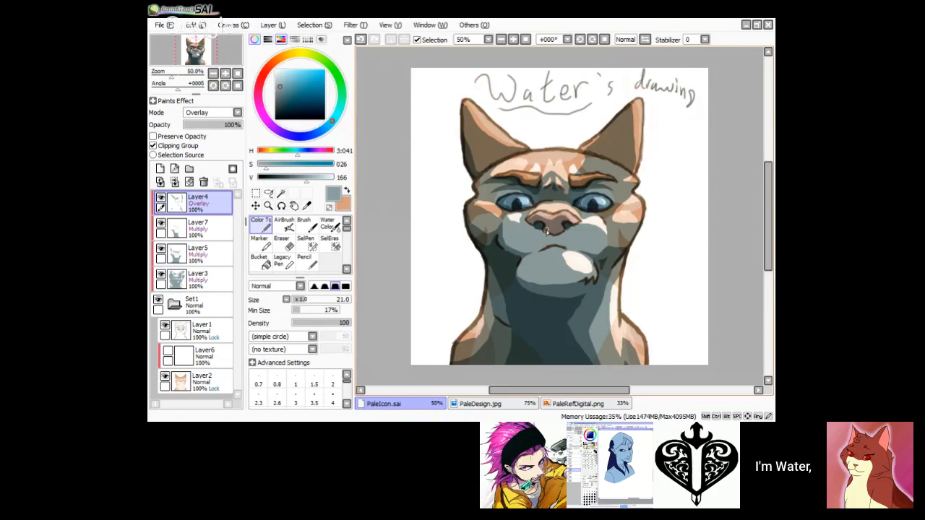
left_click(281, 243)
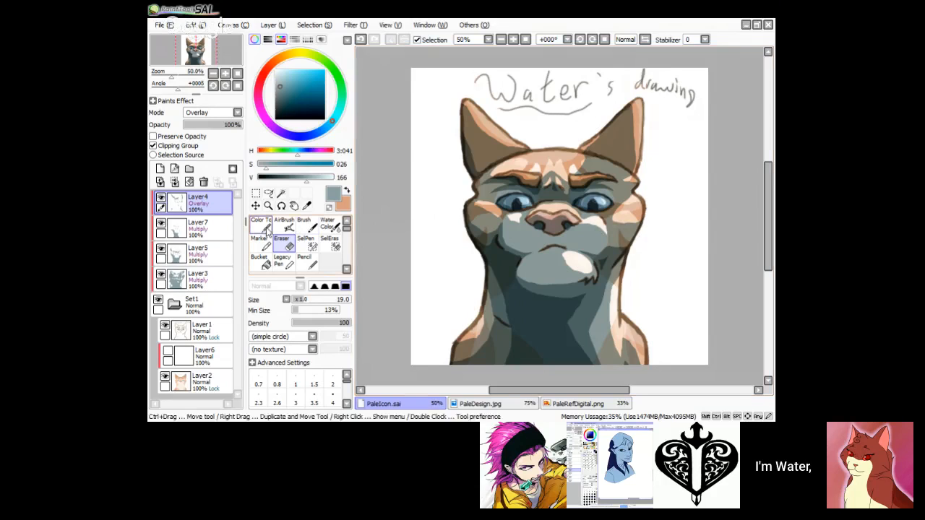
left_click(266, 230)
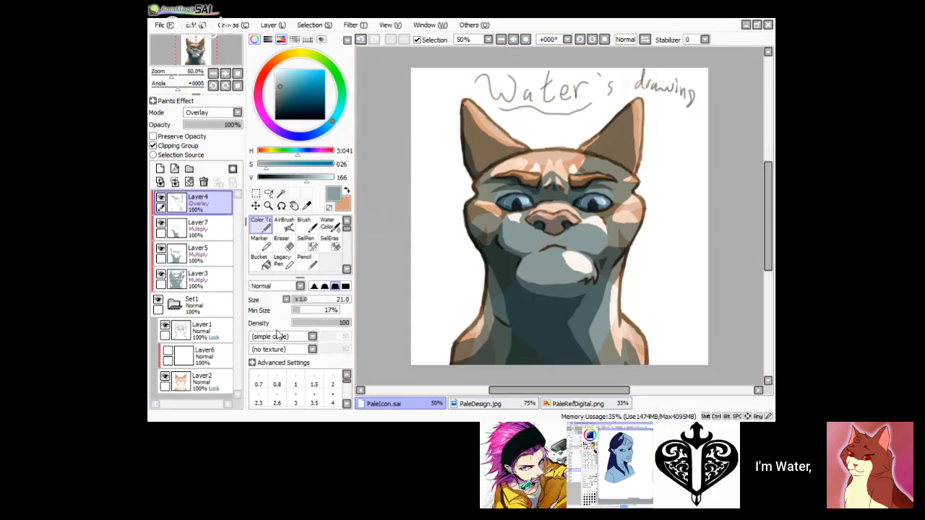
Step: Show Layer6 and trim the left side of the dark neck shadow on Layer7, undoing the last eraser strokes
left_click(168, 352)
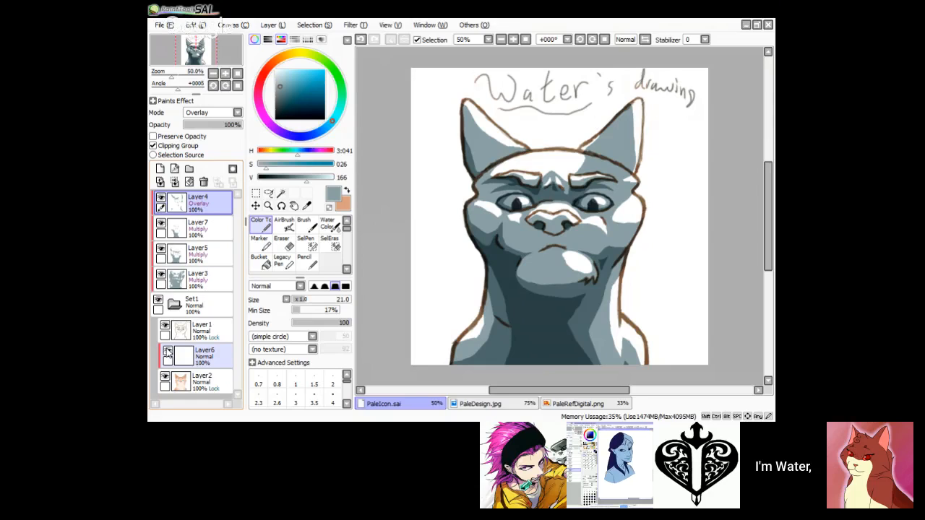
left_click(197, 226)
left_click(283, 243)
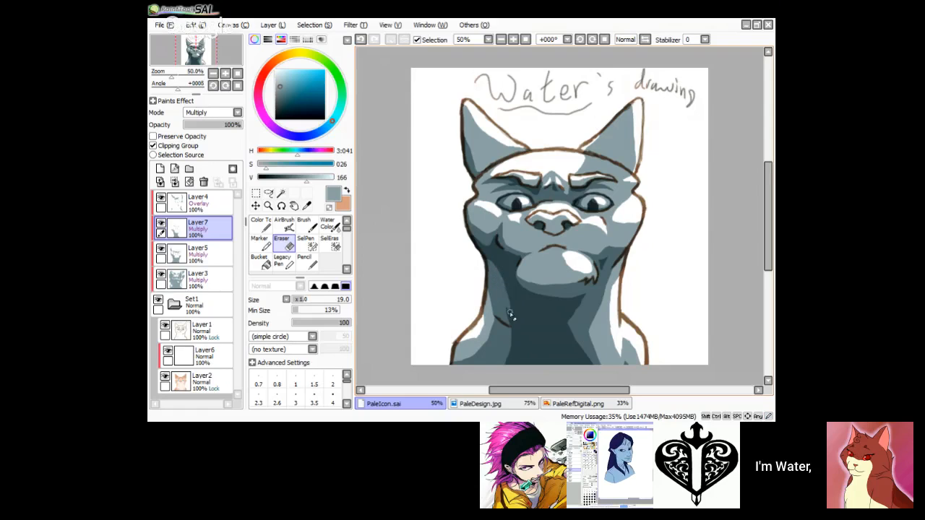
left_click_drag(507, 292, 512, 326)
mouse_move(498, 273)
left_mouse_down()
mouse_move(512, 326)
mouse_move(507, 319)
mouse_move(506, 351)
mouse_move(514, 320)
mouse_move(505, 378)
mouse_move(510, 297)
left_mouse_up()
left_click_drag(510, 354, 507, 382)
left_click_drag(505, 292, 508, 372)
left_click_drag(510, 312, 508, 362)
left_click_drag(496, 272, 496, 273)
left_click_drag(504, 278, 506, 283)
mouse_move(505, 273)
left_mouse_down()
mouse_move(509, 298)
mouse_move(511, 289)
left_mouse_up()
left_click(361, 39)
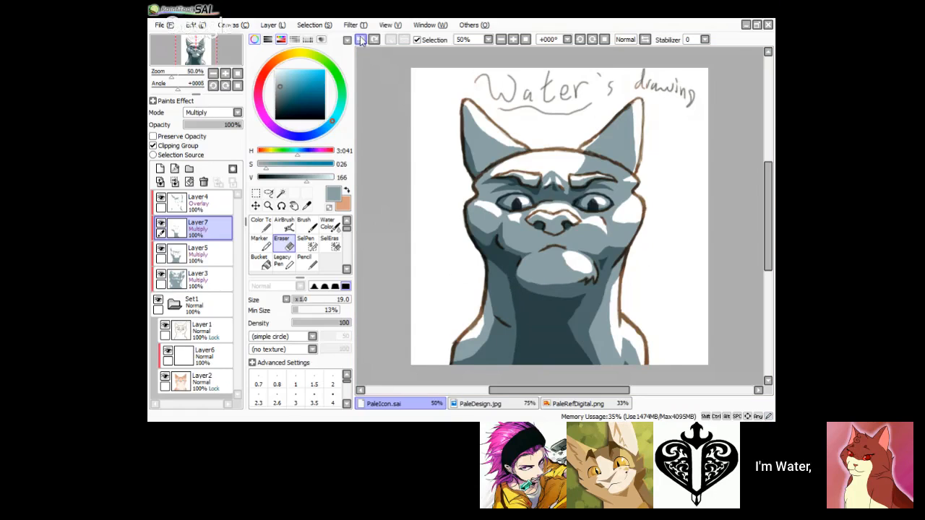
left_click(361, 41)
Step: Try a blue-grey stroke along the left edge of the dark neck shadow on Layer7, and undo it
left_click(261, 226)
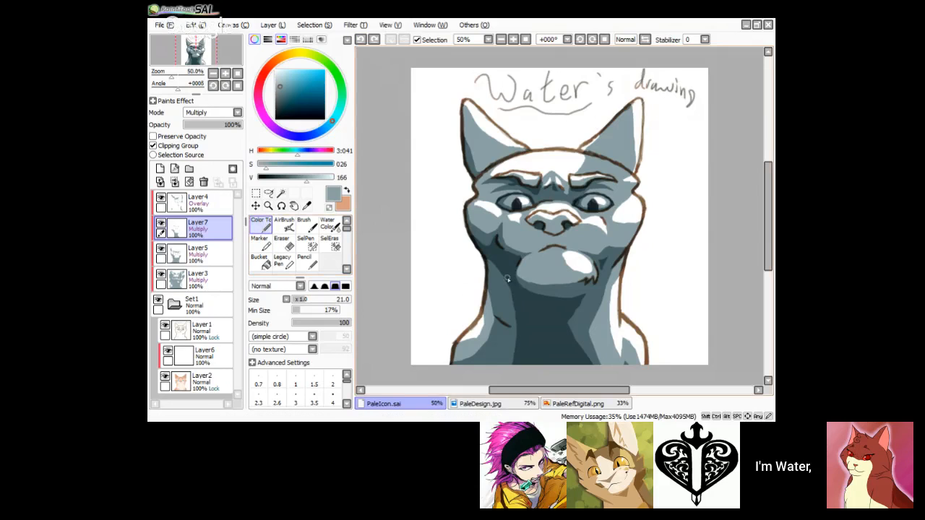
mouse_move(507, 278)
left_mouse_down()
mouse_move(493, 250)
mouse_move(487, 265)
mouse_move(510, 287)
mouse_move(513, 318)
left_mouse_up()
left_click(284, 245)
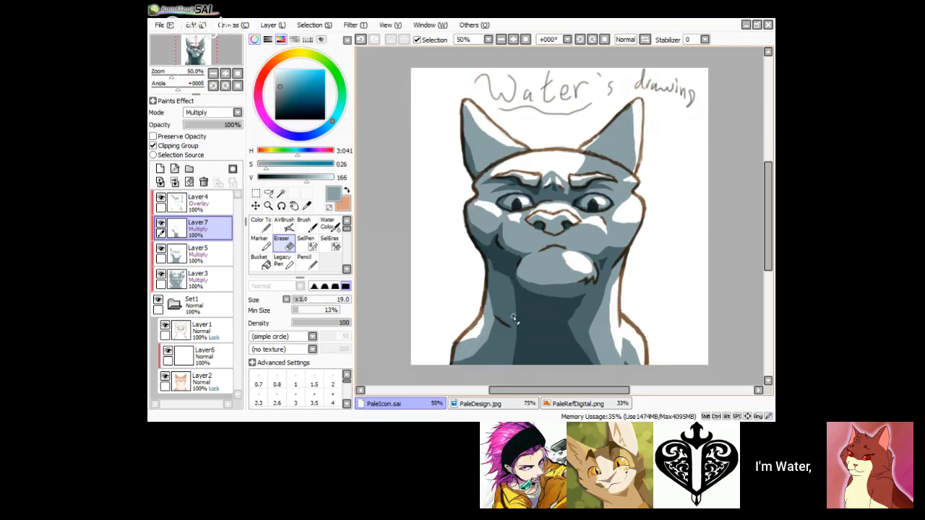
left_click(360, 39)
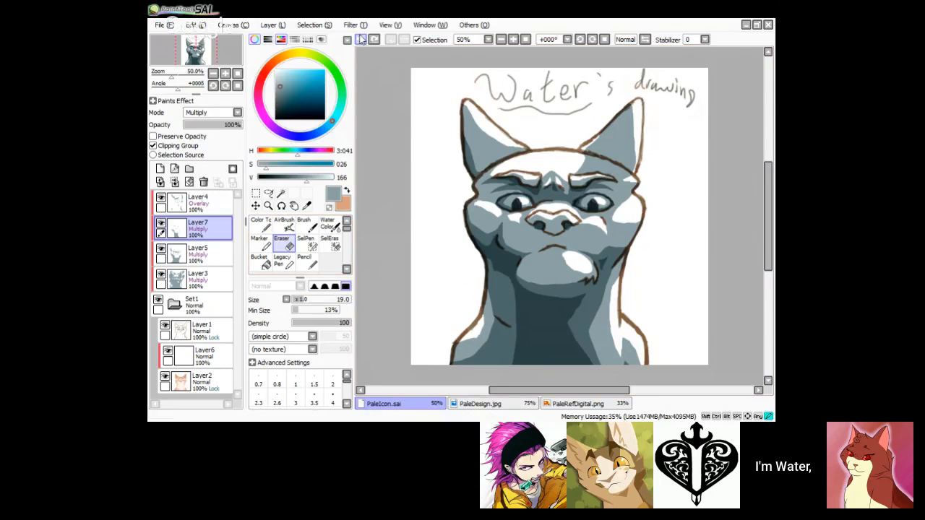
left_click(262, 226)
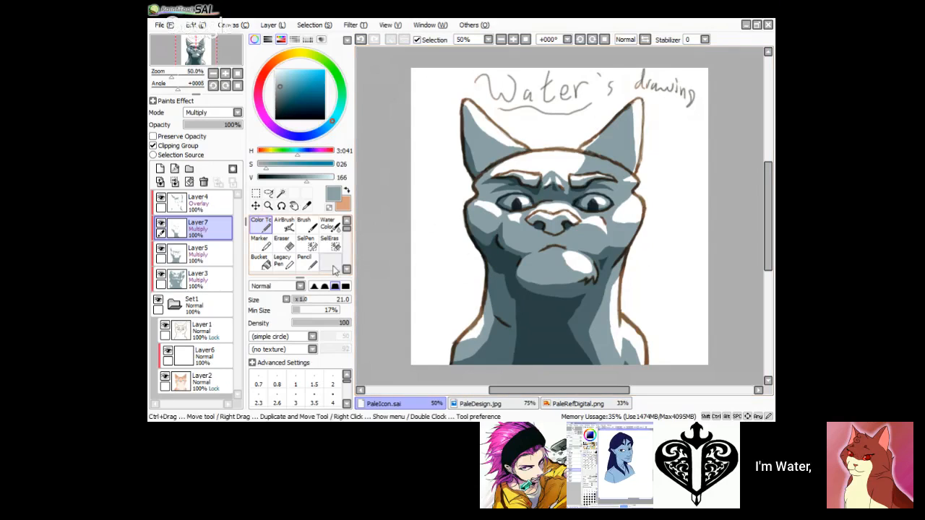
Step: Reshape the dark shadow on Layer7 down the neck's centre, erasing its sides and repainting part of the lower middle
left_click(281, 243)
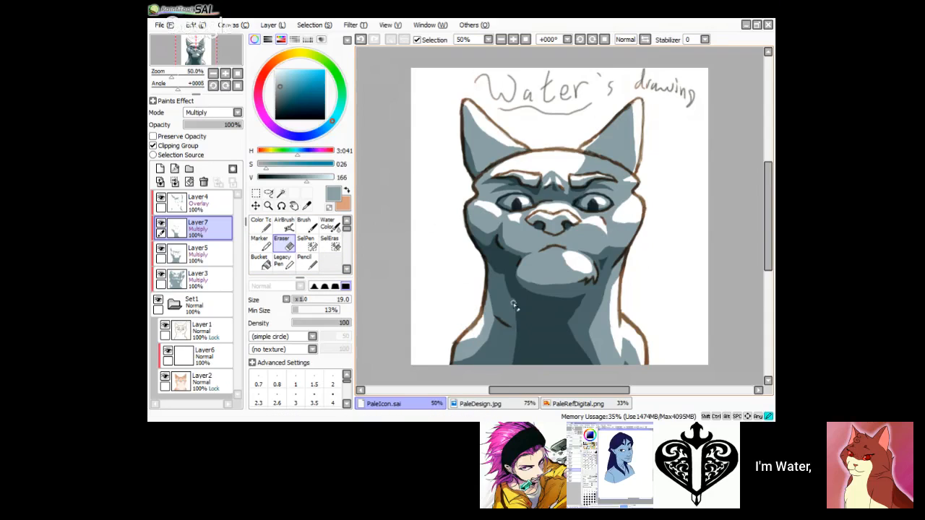
mouse_move(516, 304)
left_mouse_down()
mouse_move(518, 362)
mouse_move(523, 341)
left_mouse_up()
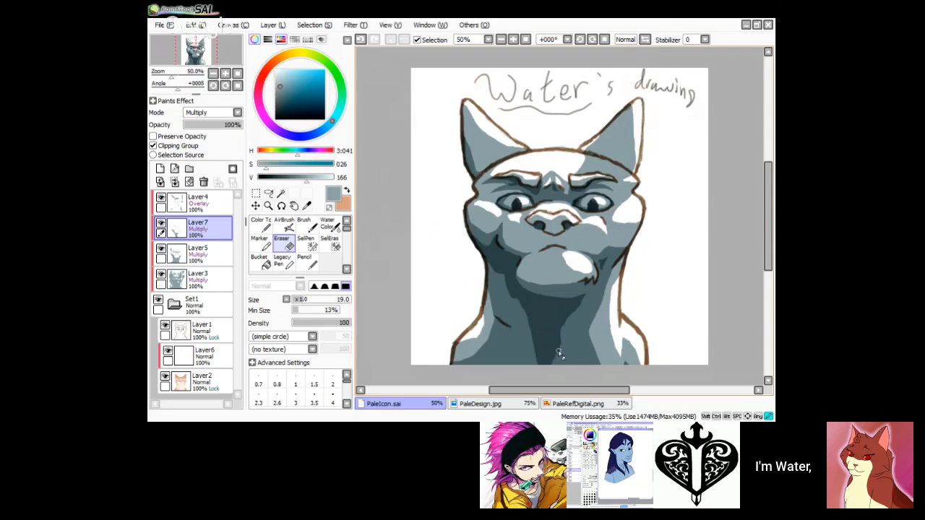
mouse_move(546, 316)
left_mouse_down()
mouse_move(550, 382)
mouse_move(535, 335)
mouse_move(544, 357)
left_mouse_up()
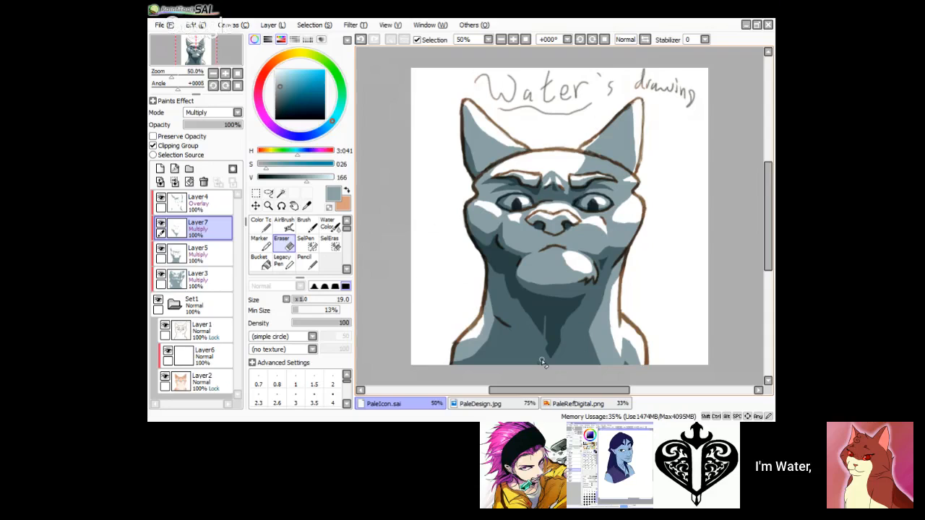
left_click(262, 227)
mouse_move(551, 325)
left_mouse_down()
mouse_move(542, 361)
mouse_move(556, 361)
left_mouse_up()
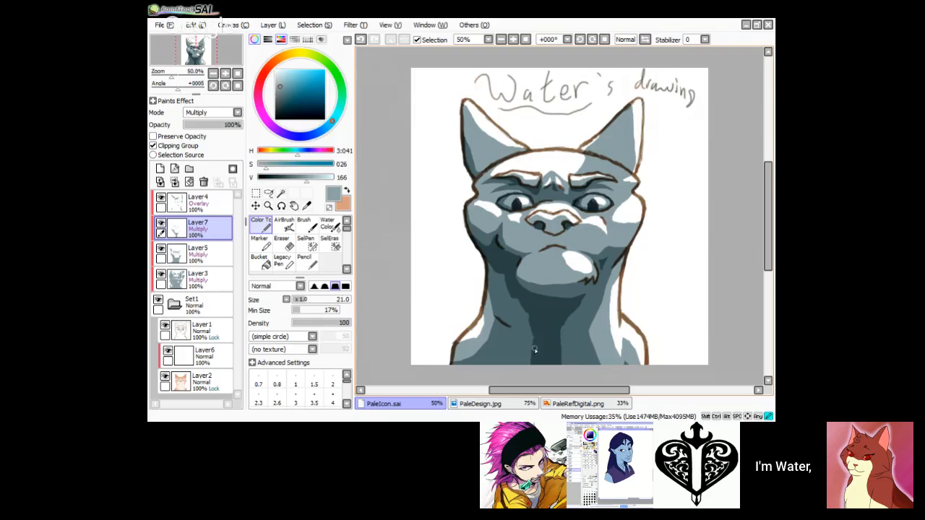
mouse_move(534, 350)
left_mouse_down()
mouse_move(533, 361)
mouse_move(532, 340)
left_mouse_up()
left_click(361, 39)
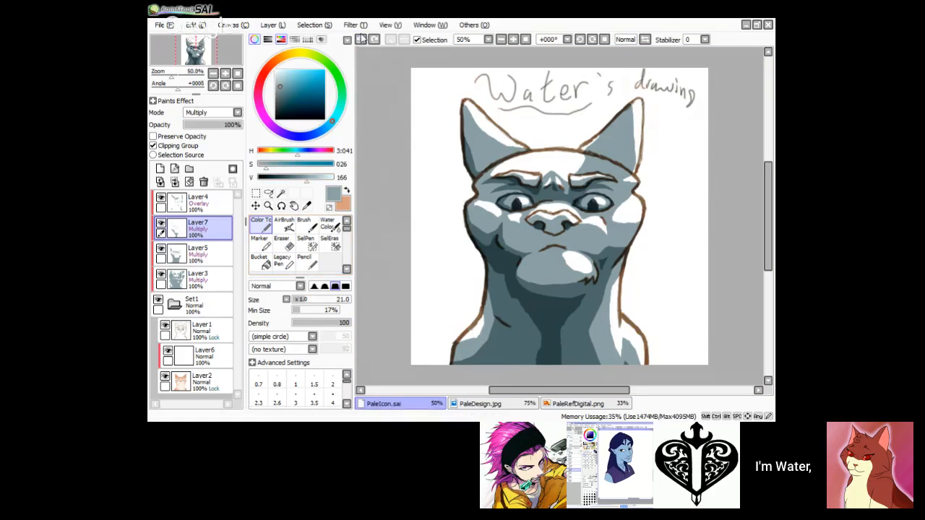
Step: Erase the lower part of the dark neck shadow on Layer7 and paint the remaining patch under the chin angular
left_click(281, 243)
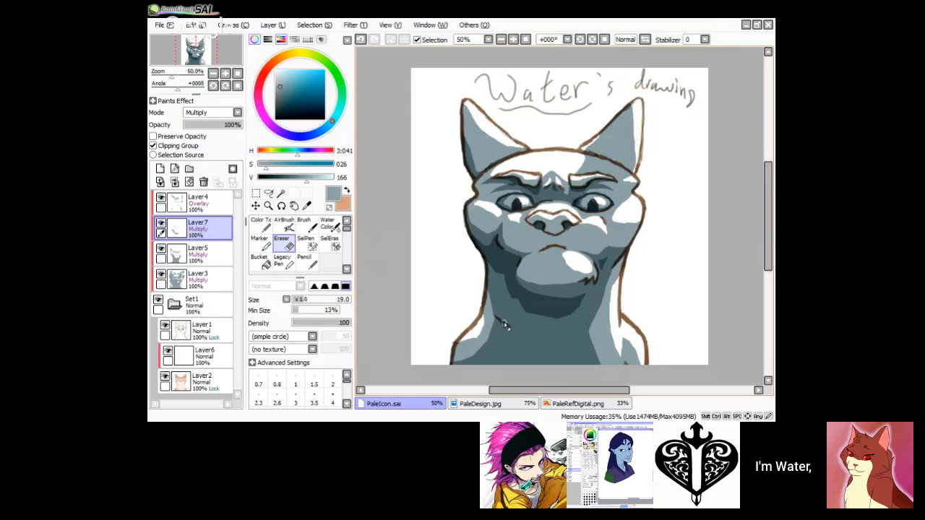
left_click(257, 226)
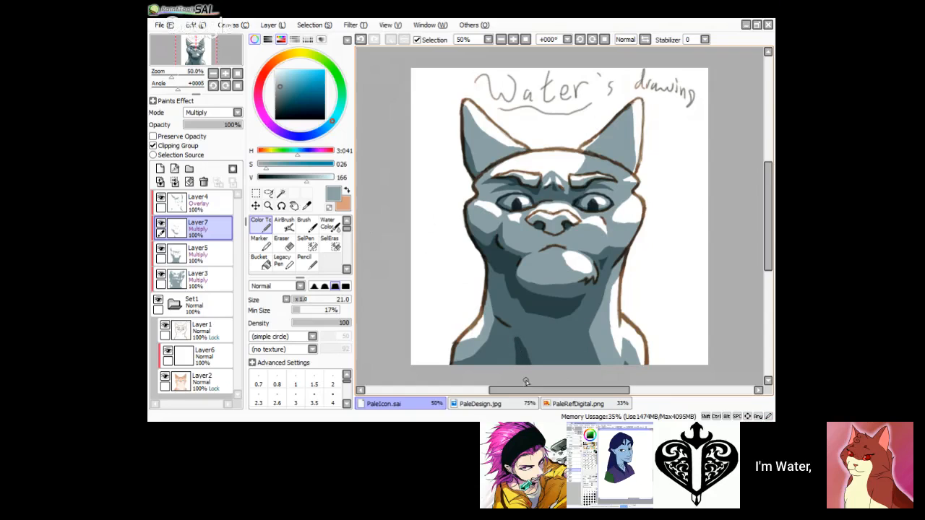
mouse_move(544, 317)
left_mouse_down()
mouse_move(569, 313)
mouse_move(552, 327)
mouse_move(567, 313)
mouse_move(558, 330)
mouse_move(535, 321)
left_mouse_up()
key("e")
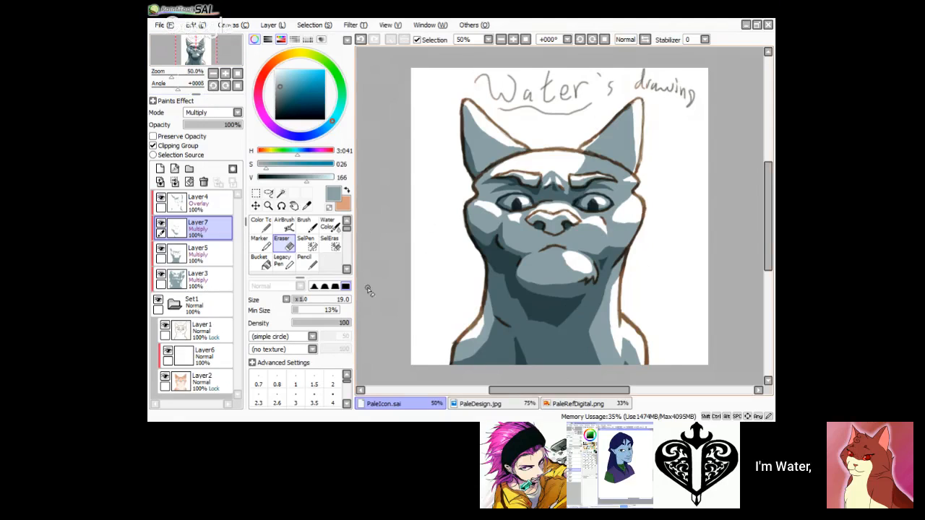
Step: Try extending the blue-grey shadow along the neck's left edge on Layer5, and undo the strokes
left_click(215, 255)
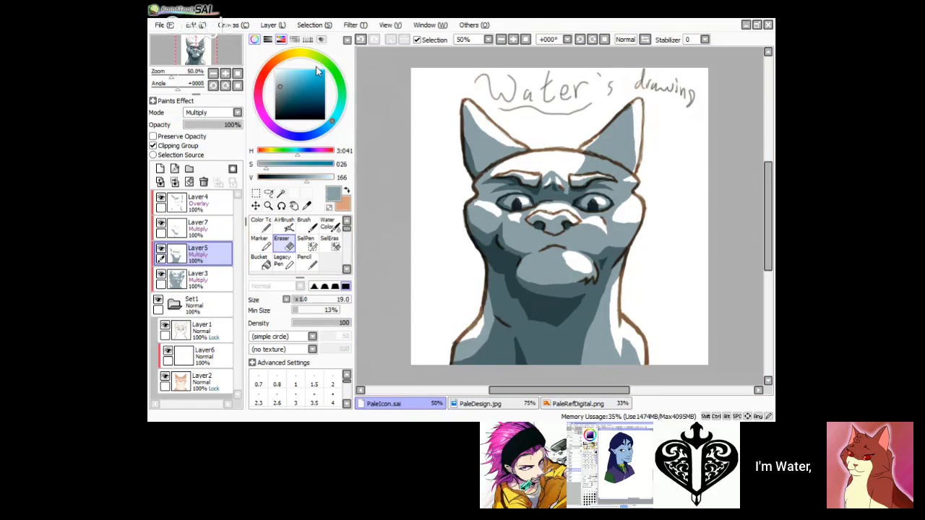
left_click(260, 224)
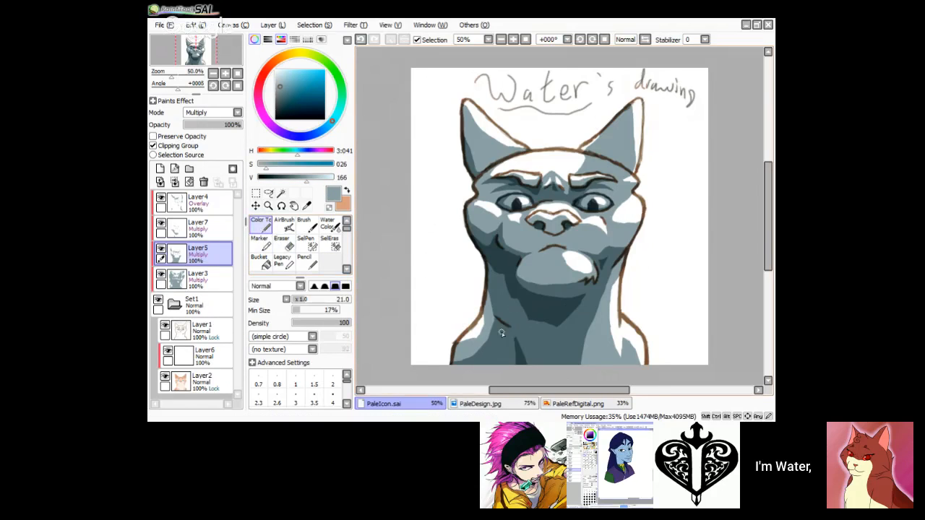
mouse_move(490, 293)
left_mouse_down()
mouse_move(496, 344)
mouse_move(488, 333)
left_mouse_up()
left_click_drag(484, 285, 486, 306)
left_click_drag(487, 346, 481, 361)
left_click(360, 40)
left_click(360, 41)
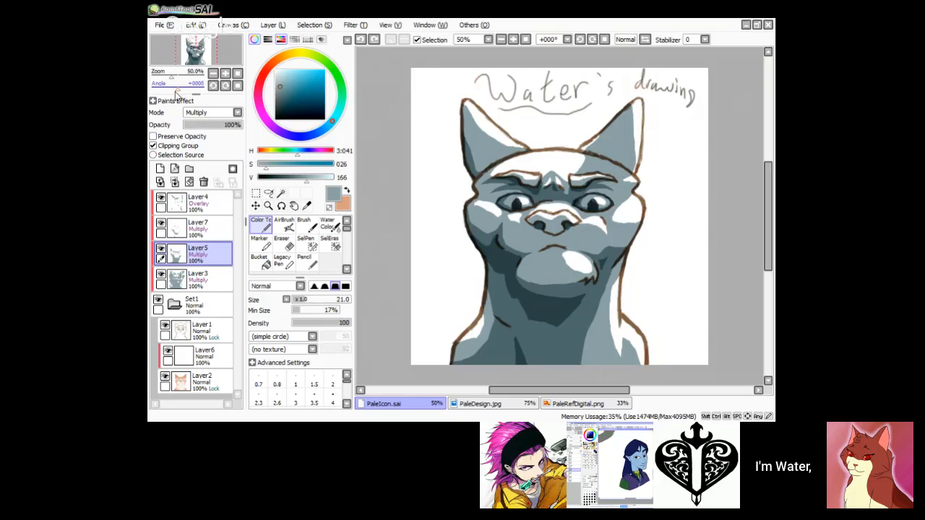
Step: Erase the upper part of the left ear's shadow on Layer3 and touch up its base in blue-grey
left_click(233, 276)
left_click(281, 242)
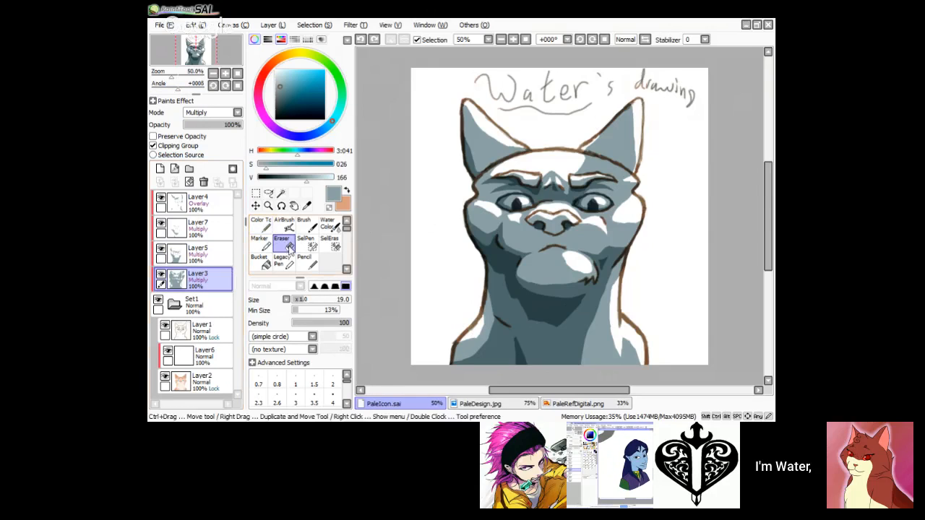
mouse_move(494, 138)
left_mouse_down()
mouse_move(471, 113)
mouse_move(507, 152)
mouse_move(463, 115)
left_mouse_up()
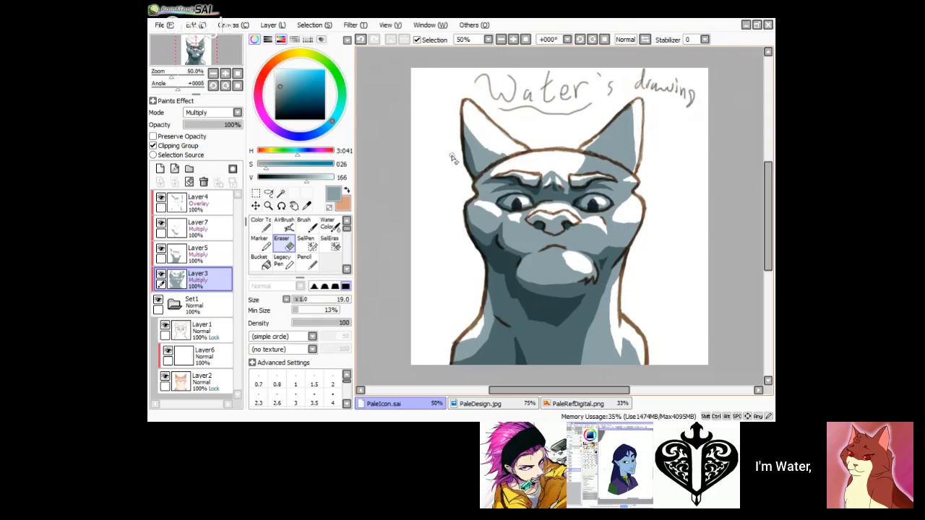
left_click(261, 226)
mouse_move(492, 157)
left_mouse_down()
mouse_move(506, 158)
mouse_move(490, 152)
left_mouse_up()
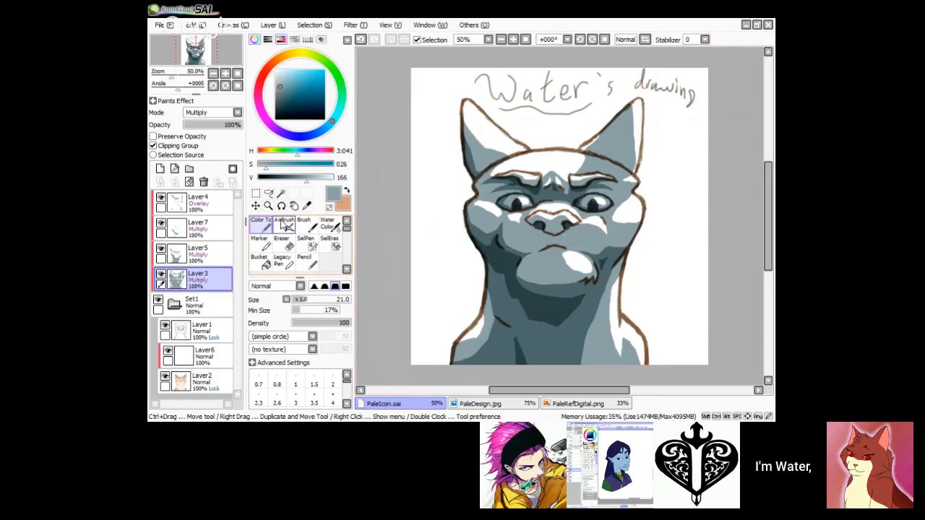
Step: Erase the shadow near the right ear's outer edge on Layer3 and repaint its inner edge in blue-grey
left_click(286, 243)
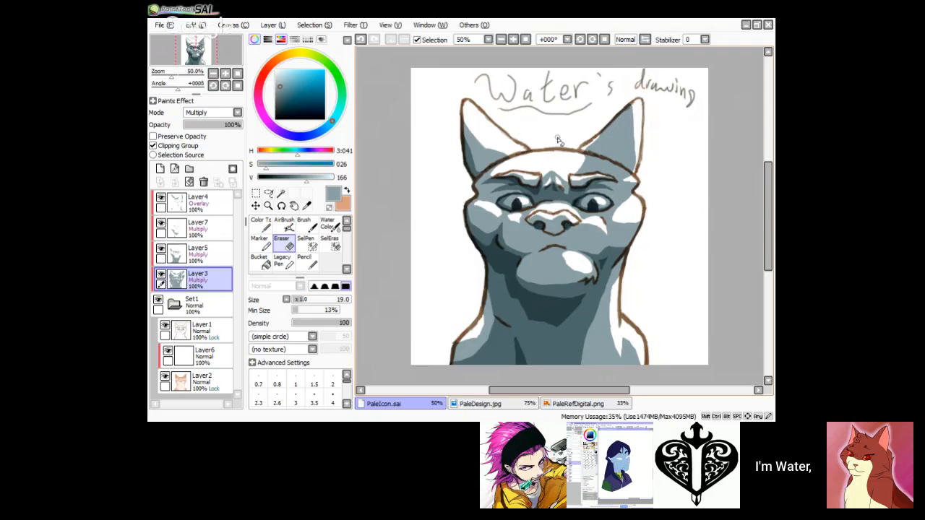
mouse_move(634, 150)
left_mouse_down()
mouse_move(629, 124)
mouse_move(639, 142)
mouse_move(639, 133)
mouse_move(631, 175)
mouse_move(629, 135)
left_mouse_up()
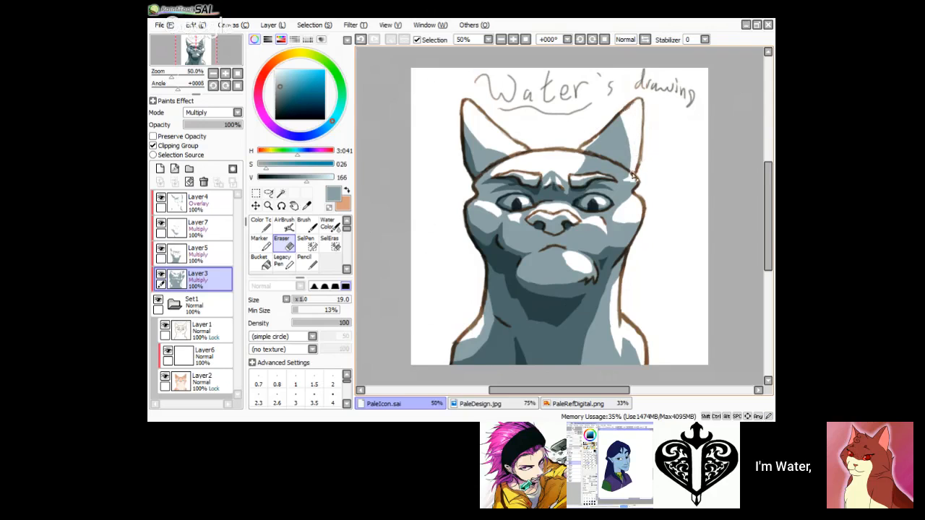
left_click(261, 224)
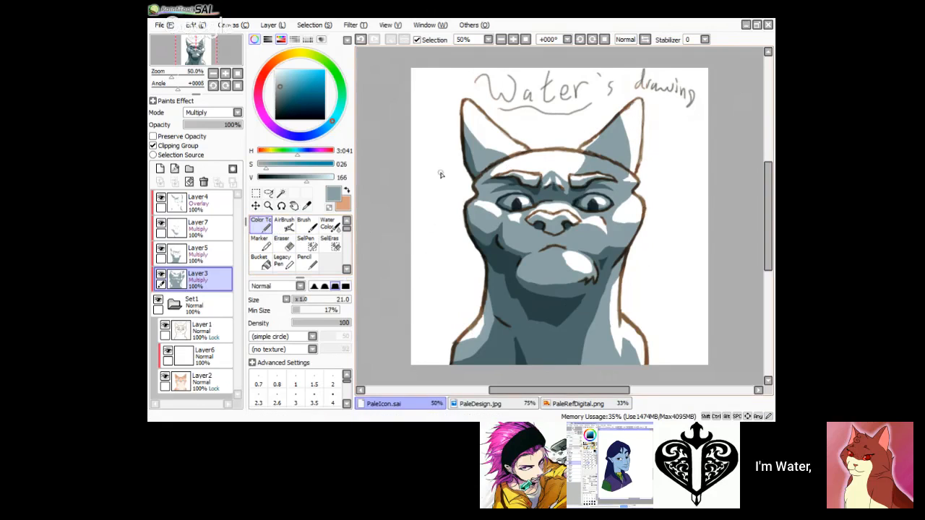
mouse_move(612, 126)
left_mouse_down()
mouse_move(585, 147)
mouse_move(591, 159)
mouse_move(585, 152)
left_mouse_up()
Step: Try reshaping the shadow between the eyebrows on Layer3 with the Eraser, and undo the strokes
left_click(281, 244)
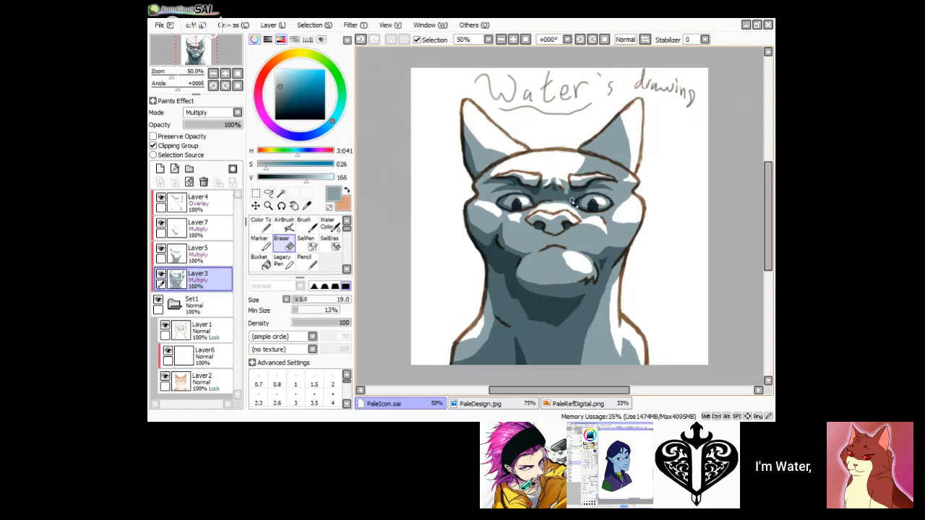
left_click(361, 41)
left_click(361, 42)
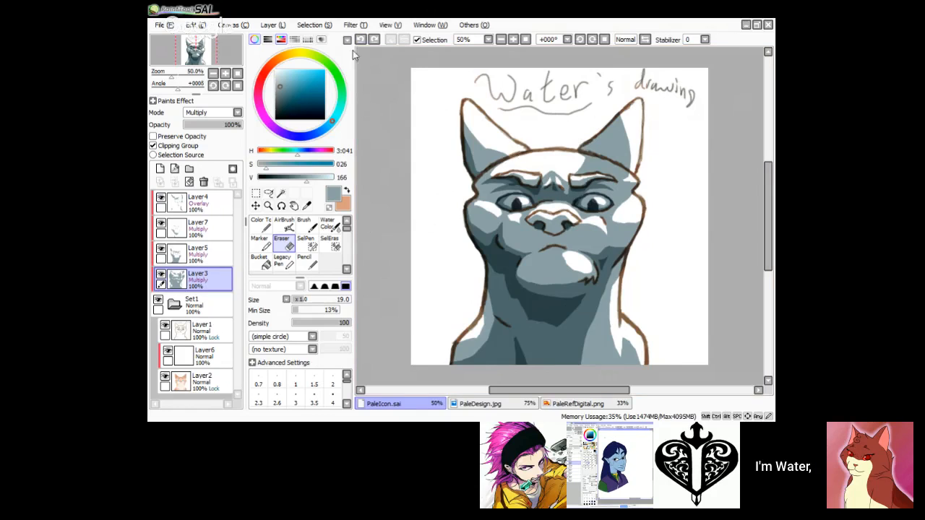
left_click(360, 41)
left_click(375, 42)
left_click_drag(555, 173, 559, 183)
left_click_drag(556, 175, 559, 185)
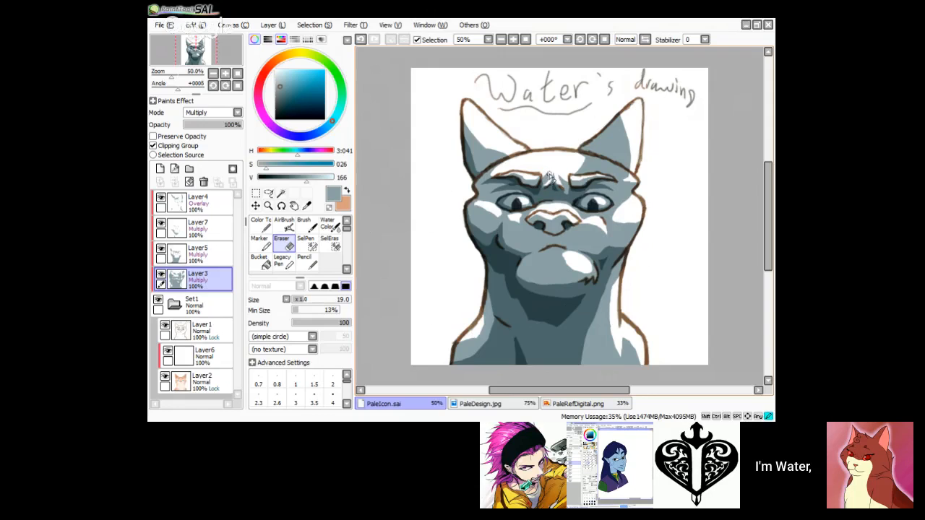
left_click(361, 41)
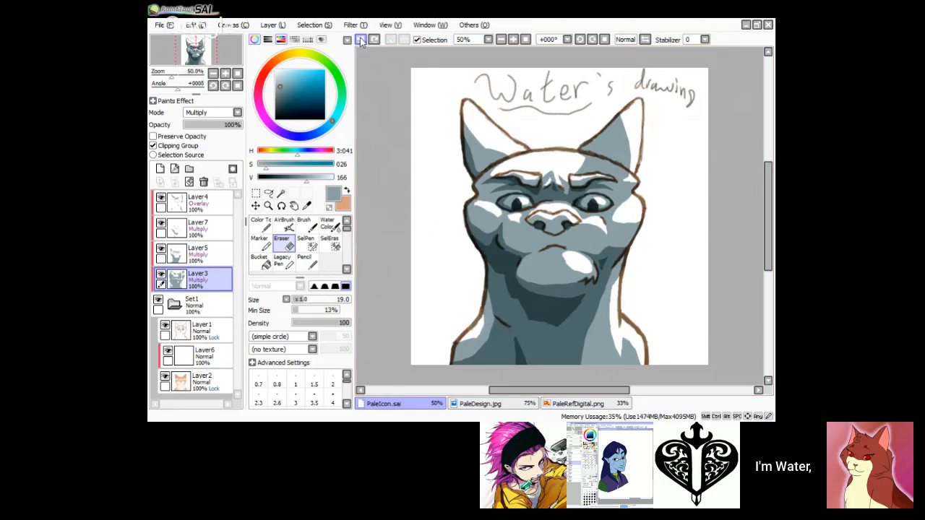
left_click(361, 40)
left_click(361, 40)
left_click(361, 41)
left_click(260, 226)
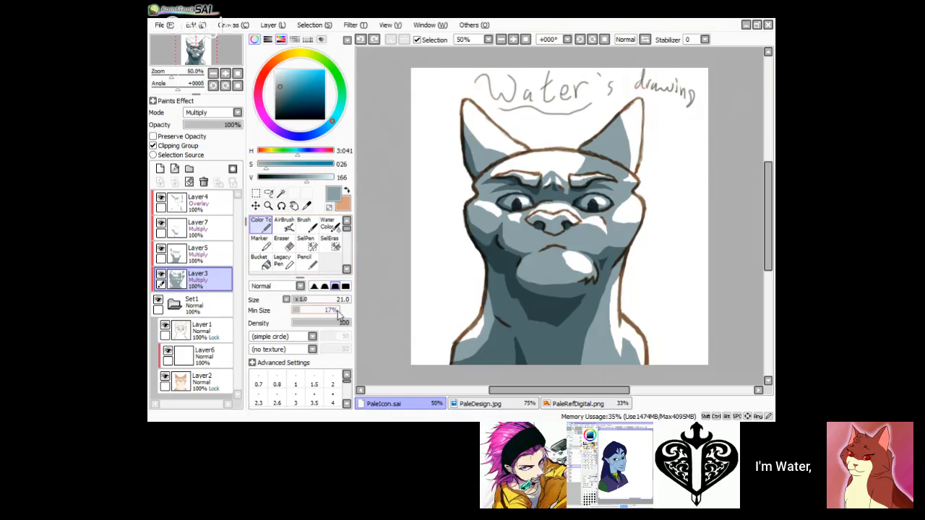
Step: Erase the shadow along the right ear's outer side on Layer3 and repaint it towards the tip in blue-grey
left_click(281, 242)
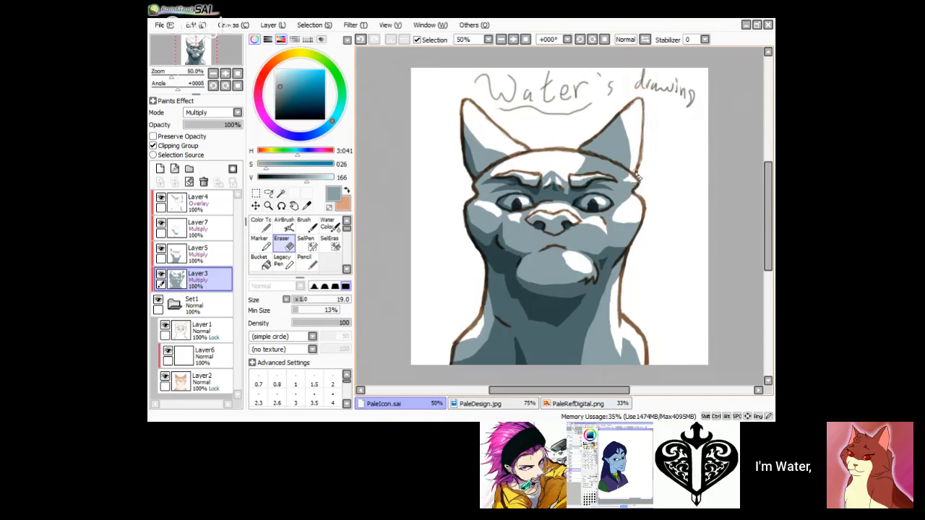
left_click_drag(624, 125, 630, 167)
left_click_drag(617, 108, 629, 172)
left_click_drag(617, 110, 629, 158)
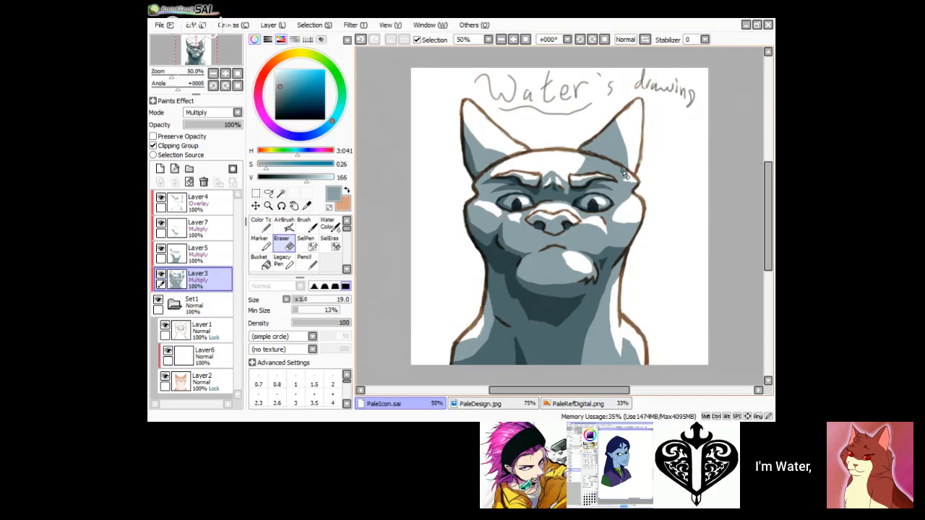
left_click(260, 226)
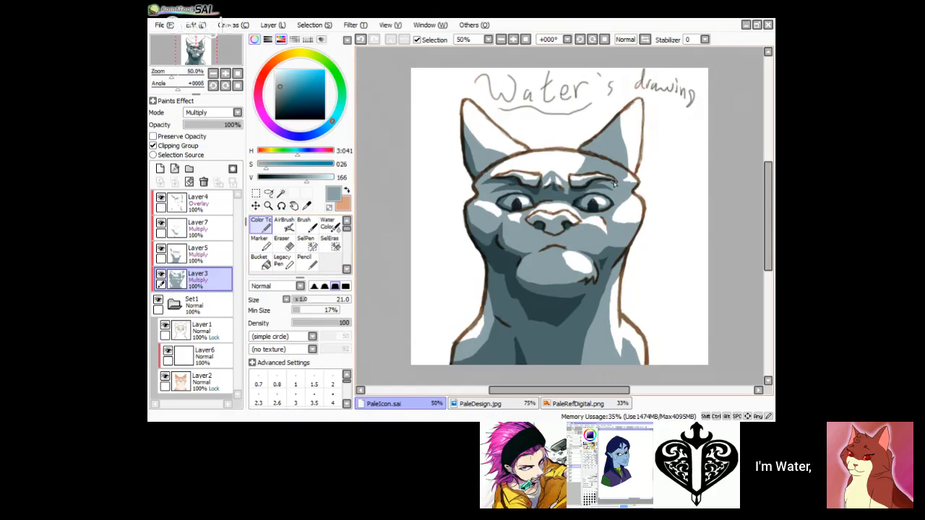
mouse_move(621, 141)
left_mouse_down()
mouse_move(625, 148)
mouse_move(635, 104)
mouse_move(628, 167)
mouse_move(636, 102)
left_mouse_up()
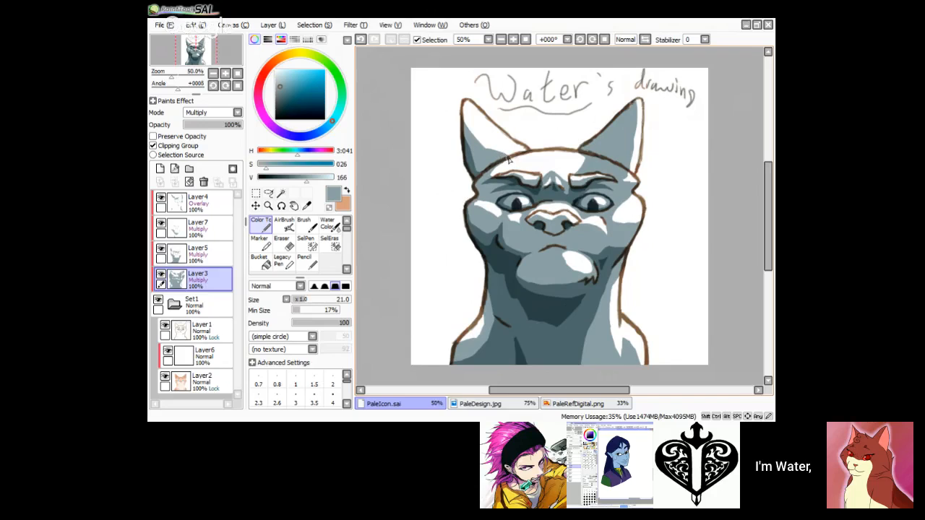
Step: Extend the blue-grey shadow at the left ear's inner base on Layer3 and trim its edge with the Eraser
mouse_move(515, 155)
left_mouse_down()
mouse_move(474, 133)
mouse_move(499, 156)
mouse_move(515, 155)
left_mouse_up()
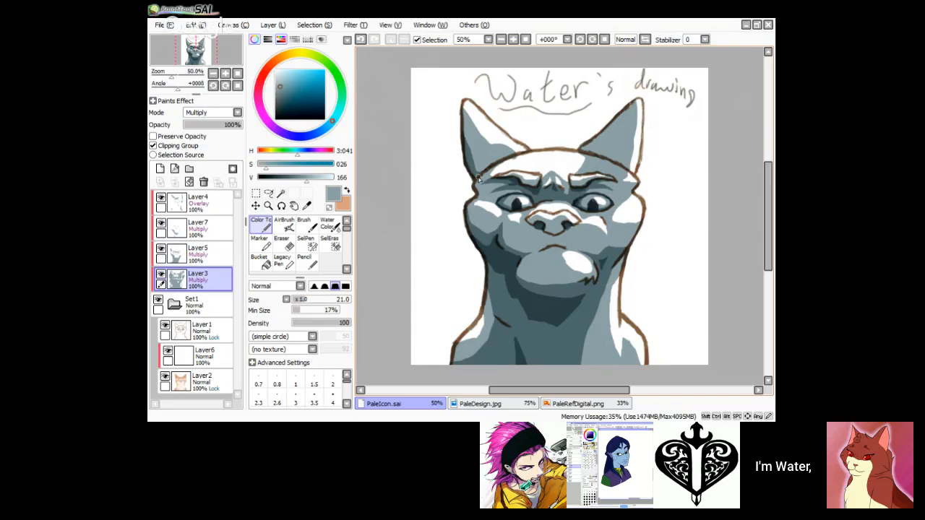
key("e")
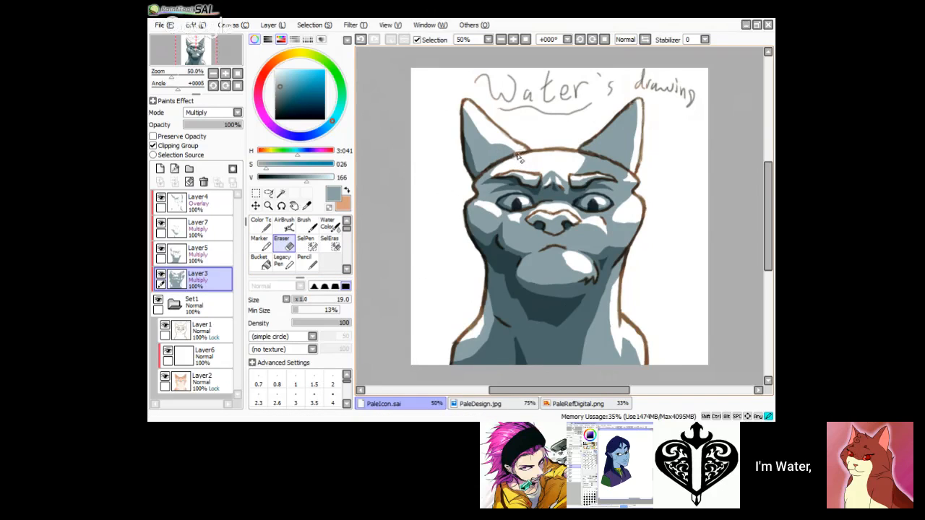
left_click_drag(516, 153, 519, 151)
mouse_move(520, 151)
left_mouse_down()
mouse_move(500, 139)
mouse_move(510, 148)
left_mouse_up()
left_click(261, 224)
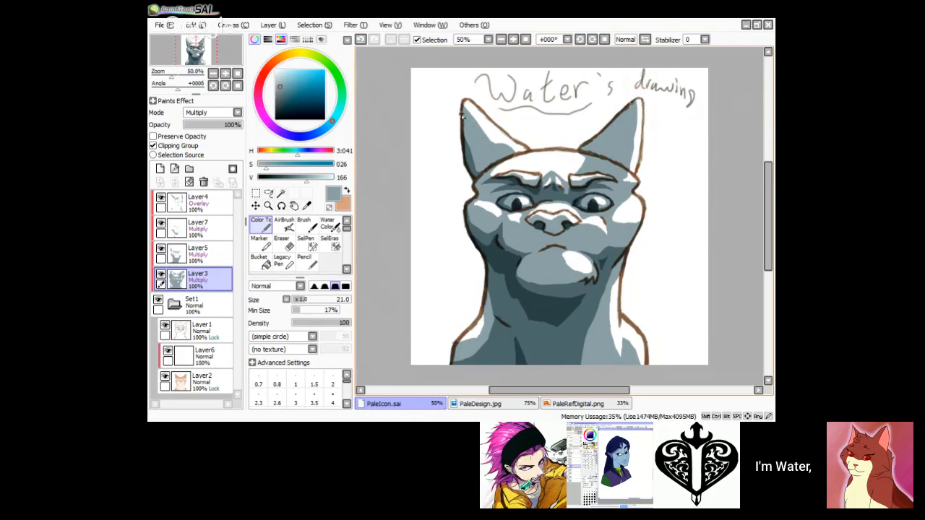
Step: Clean up the shadow edges at the left ear's base and the right ear's tip on Layer3
left_click(281, 242)
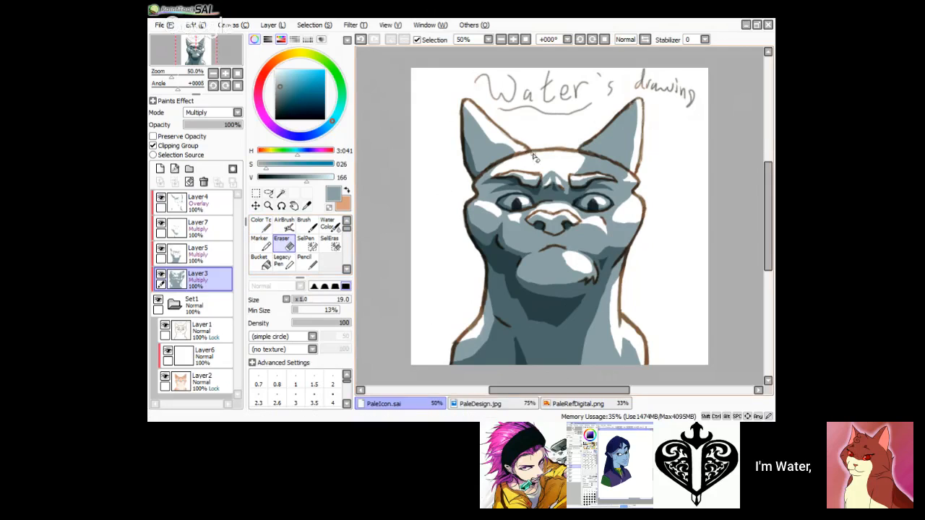
left_click(261, 224)
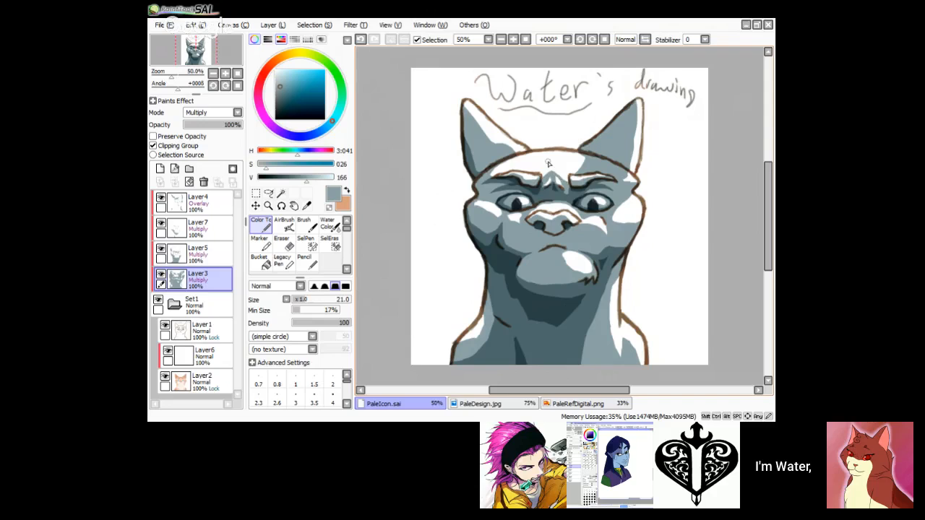
left_click(281, 241)
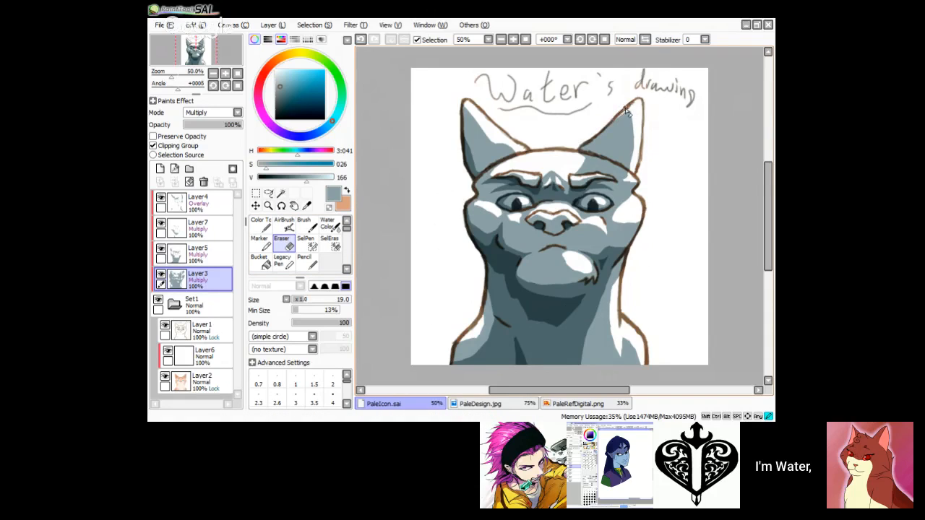
left_click(262, 225)
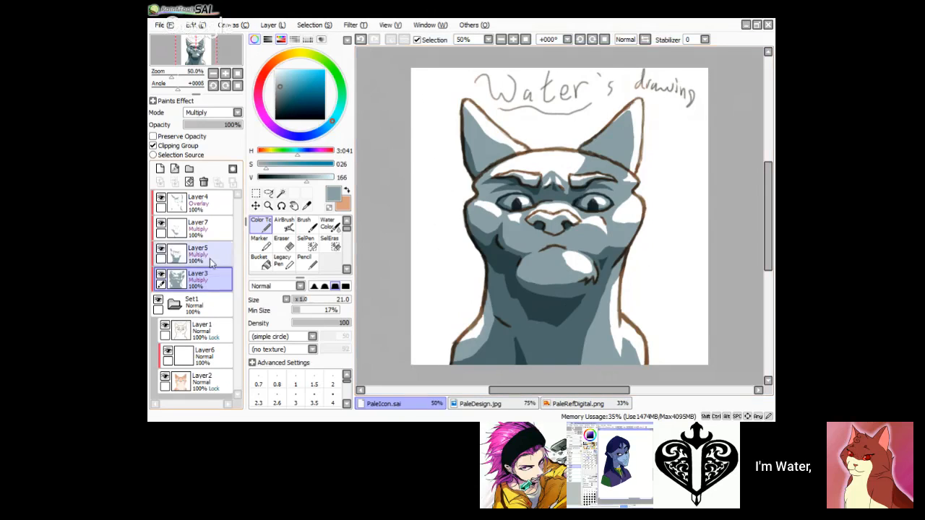
Step: Reshape the left end of the dark shadow under the chin on Layer7, alternating blue-grey strokes and the Eraser
left_click(198, 227)
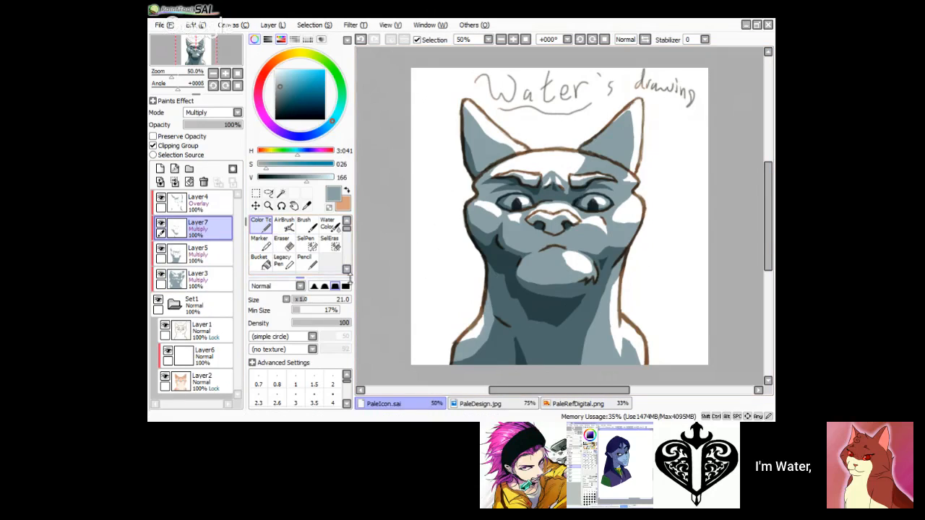
left_click(286, 247)
left_click(264, 227)
mouse_move(524, 299)
left_mouse_down()
mouse_move(505, 273)
mouse_move(511, 290)
left_mouse_up()
mouse_move(512, 291)
left_mouse_down()
mouse_move(515, 303)
mouse_move(501, 277)
mouse_move(503, 293)
left_mouse_up()
left_click(281, 243)
mouse_move(503, 292)
left_mouse_down()
mouse_move(489, 261)
mouse_move(510, 266)
mouse_move(502, 320)
mouse_move(521, 277)
mouse_move(504, 255)
mouse_move(494, 313)
mouse_move(525, 328)
mouse_move(526, 295)
mouse_move(510, 291)
mouse_move(500, 270)
mouse_move(526, 317)
mouse_move(511, 287)
mouse_move(528, 303)
mouse_move(511, 286)
left_mouse_up()
left_click(266, 226)
left_click_drag(505, 290, 505, 290)
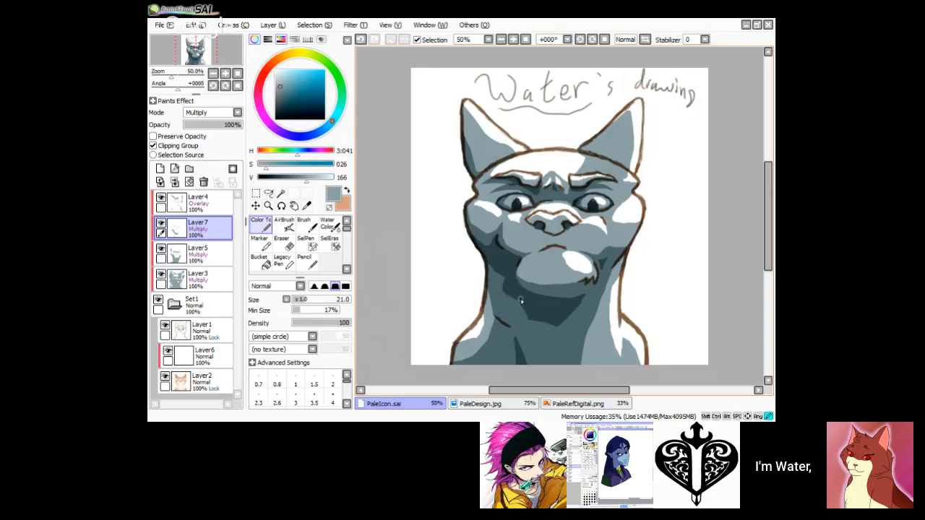
key("e")
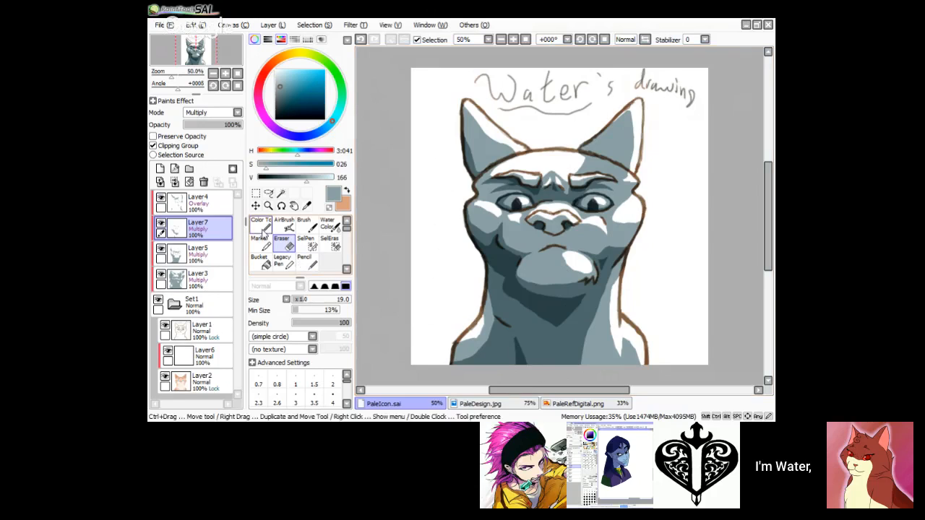
left_click(261, 225)
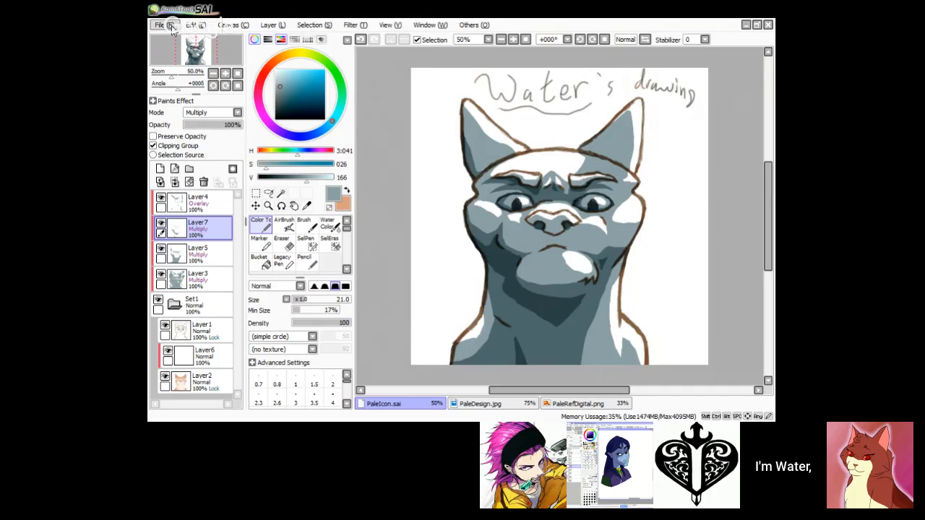
Step: Paint a dark blue-grey shadow patch at the base of the neck on Layer7 and trim its edges with the Eraser
left_click(206, 278)
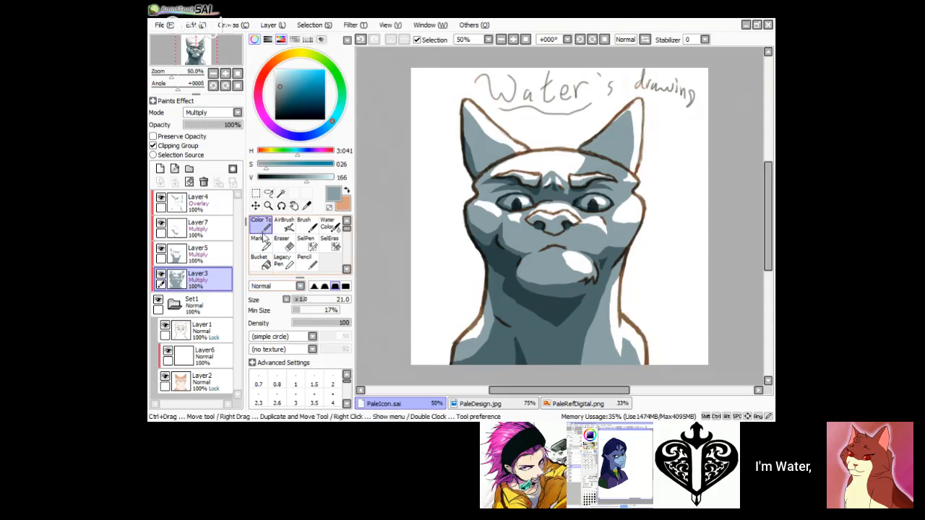
left_click(216, 231)
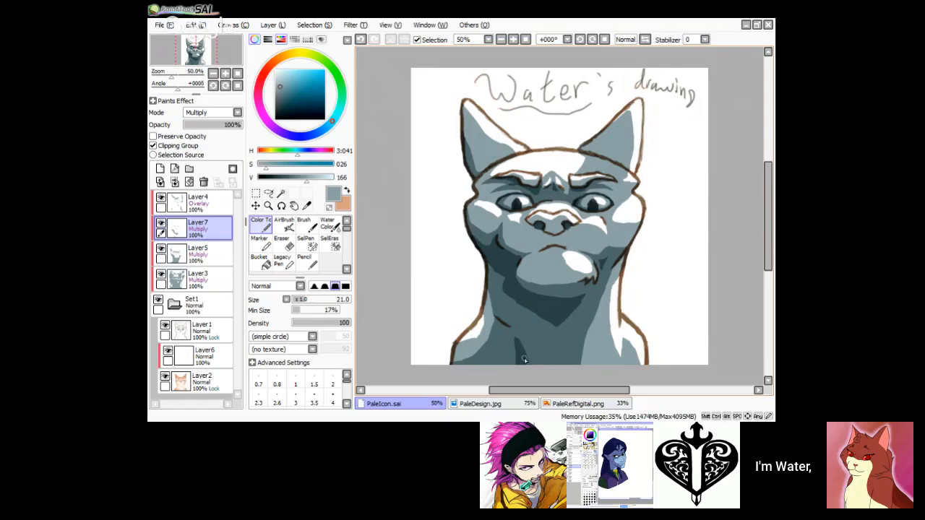
left_click(281, 244)
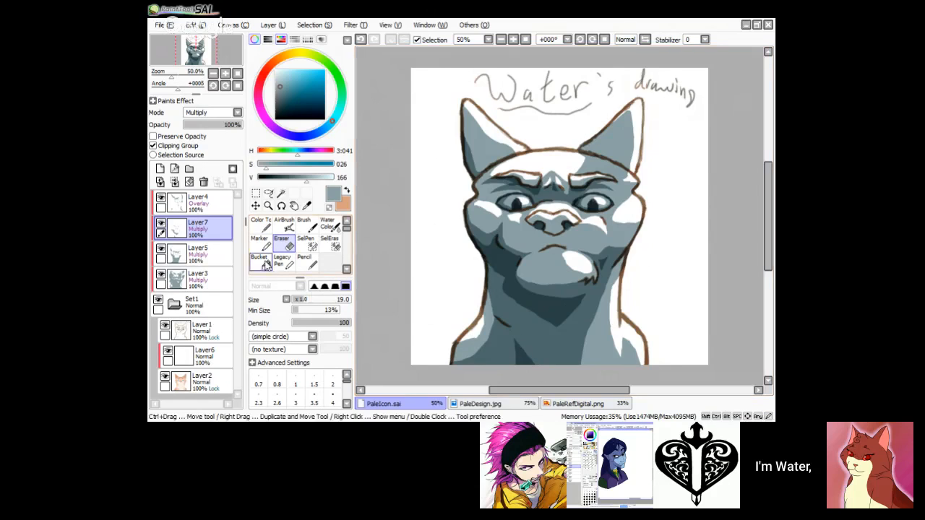
left_click(261, 225)
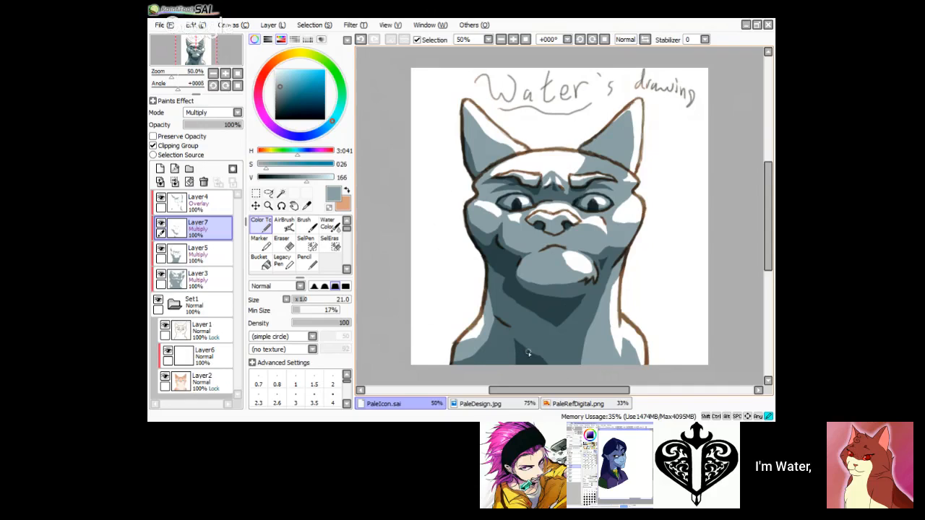
key("e")
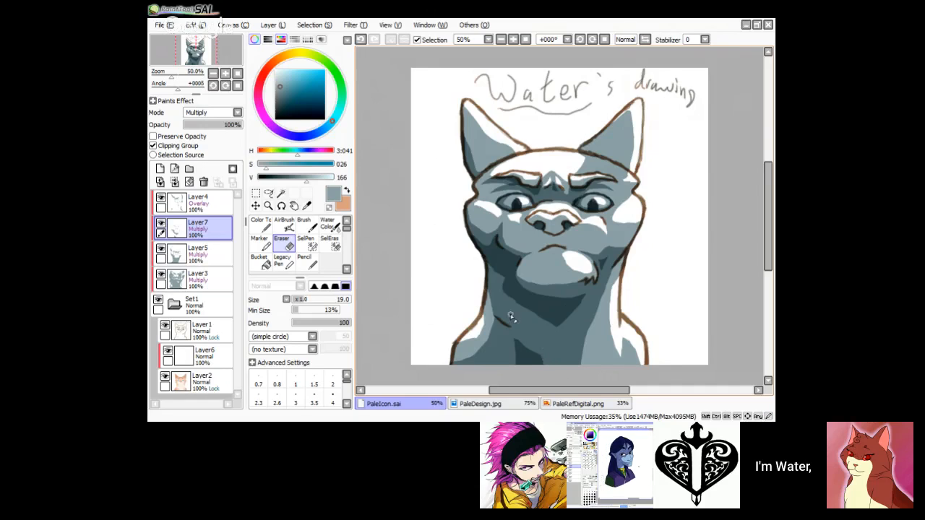
left_click_drag(529, 349, 535, 346)
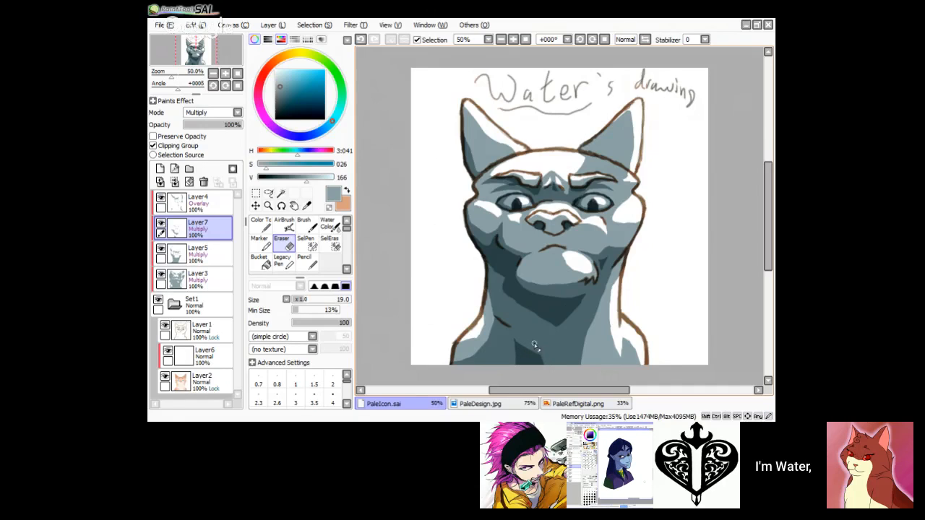
left_click(261, 224)
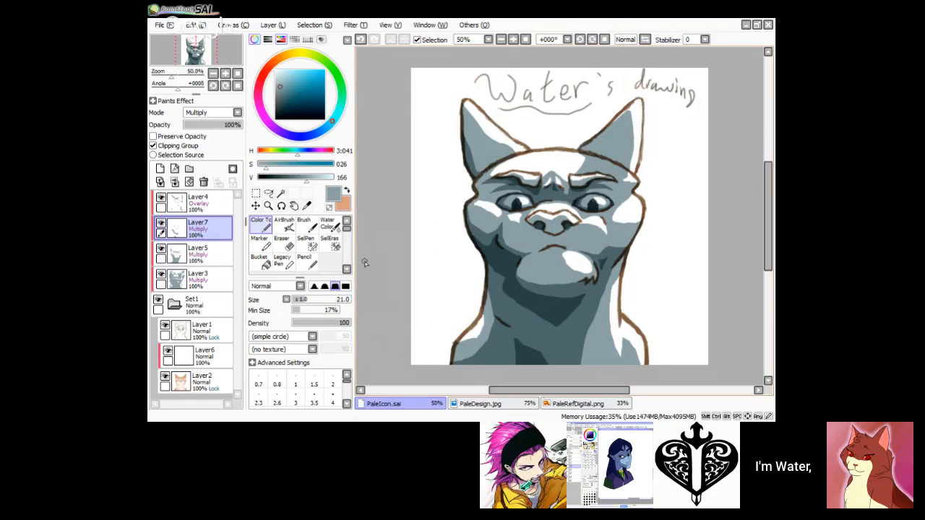
key("e")
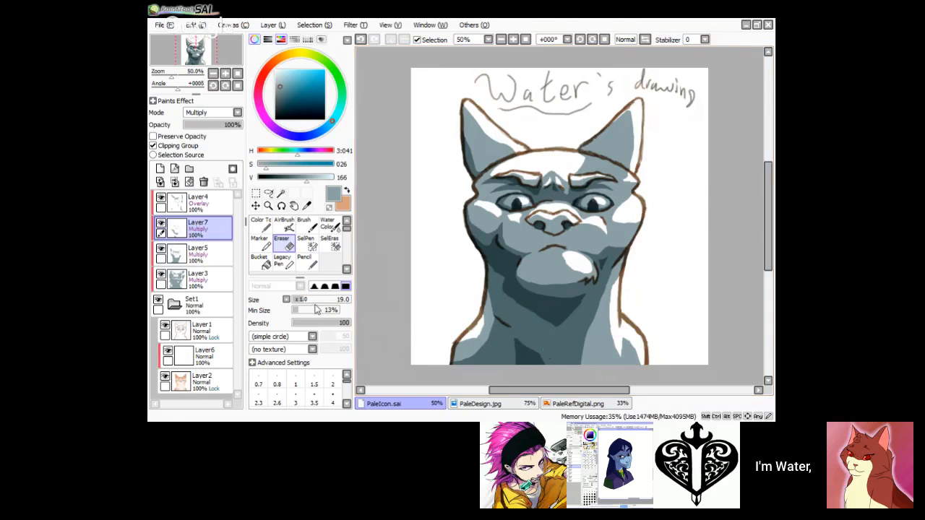
left_click(262, 226)
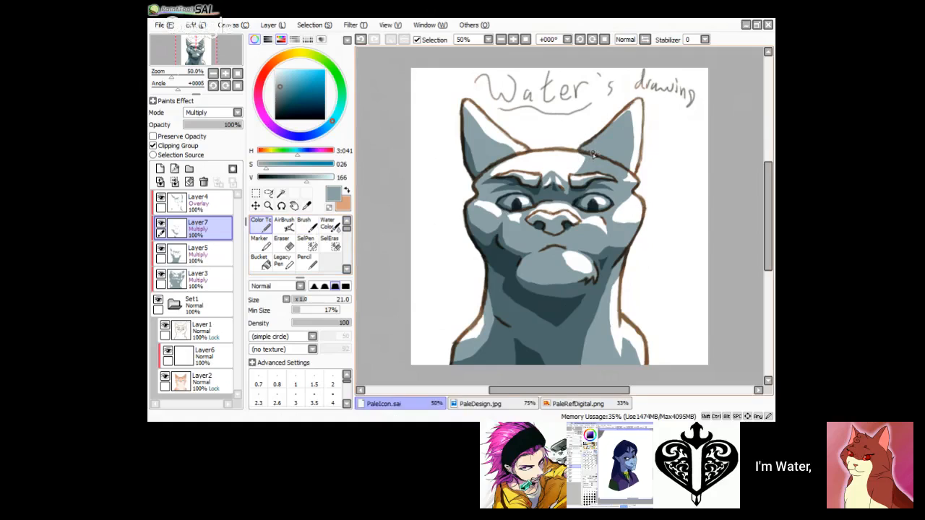
Step: Paint a darker blue-grey shadow across the right ear's inner base on Layer5 and refine its edge with the Eraser
left_click(217, 257)
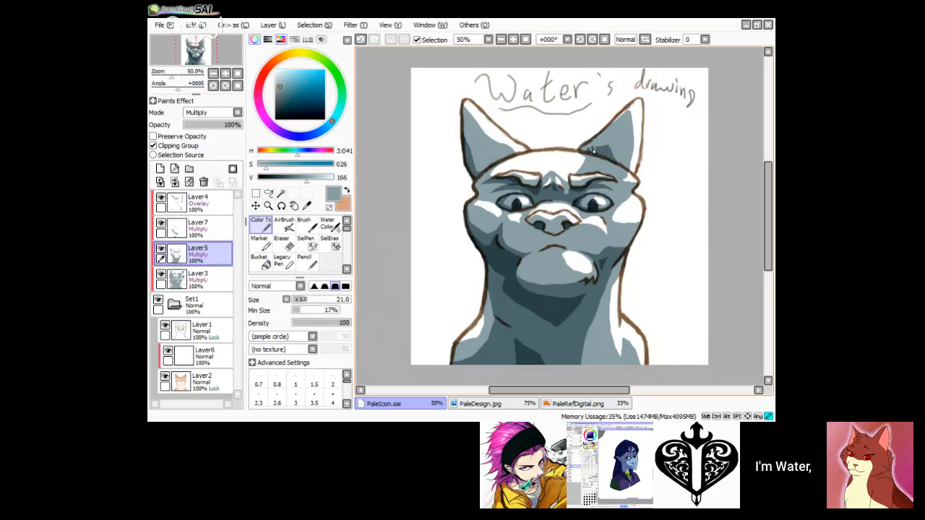
left_click_drag(586, 150, 609, 146)
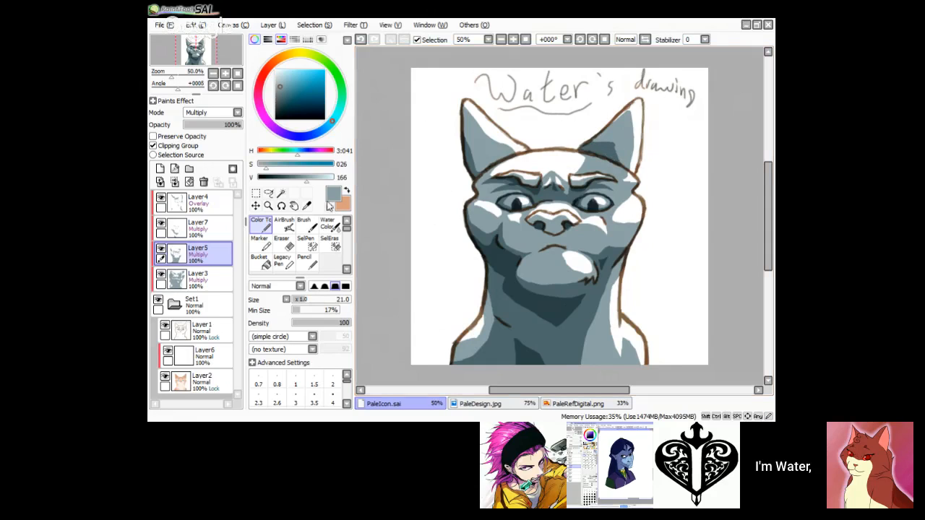
left_click(302, 242)
left_click(281, 242)
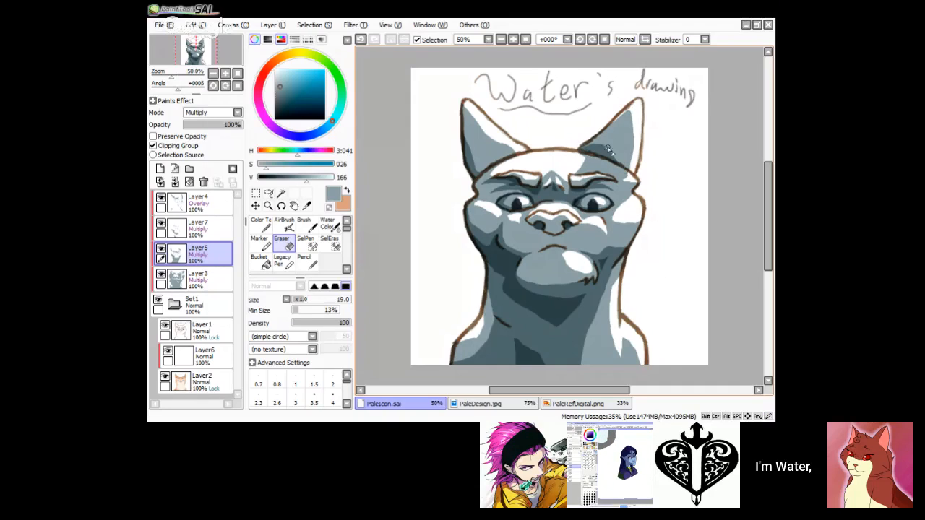
left_click(261, 224)
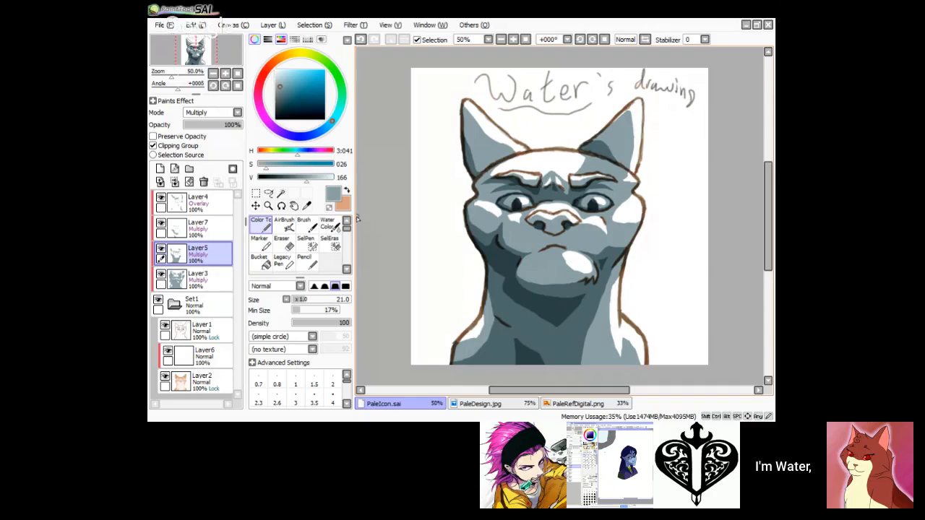
left_click(288, 246)
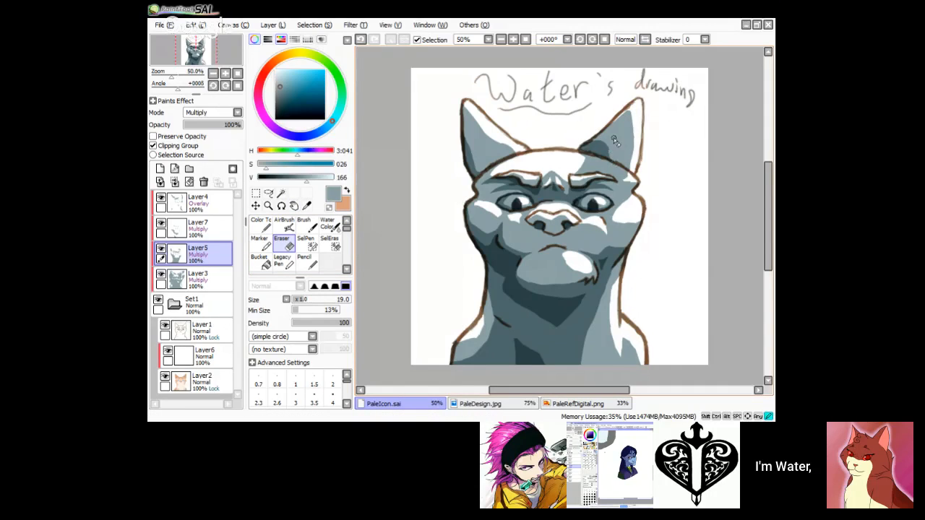
left_click(261, 225)
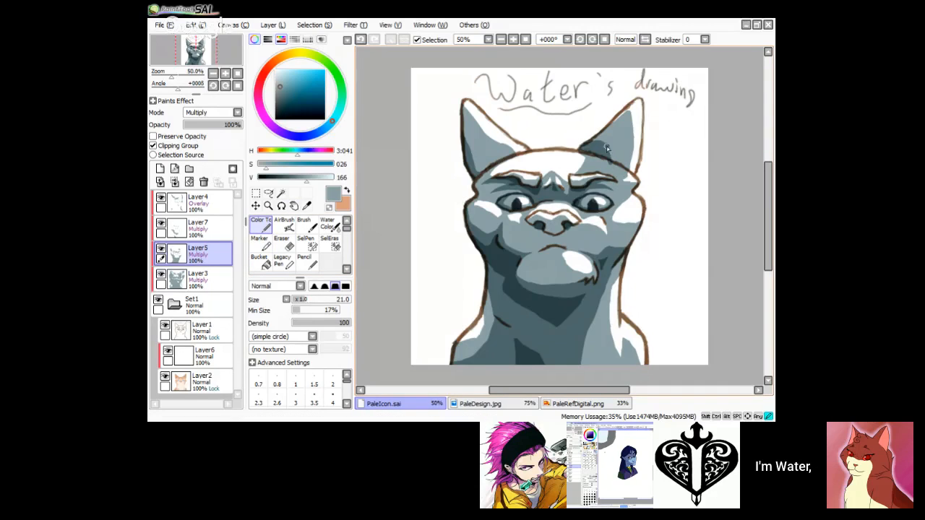
key("e")
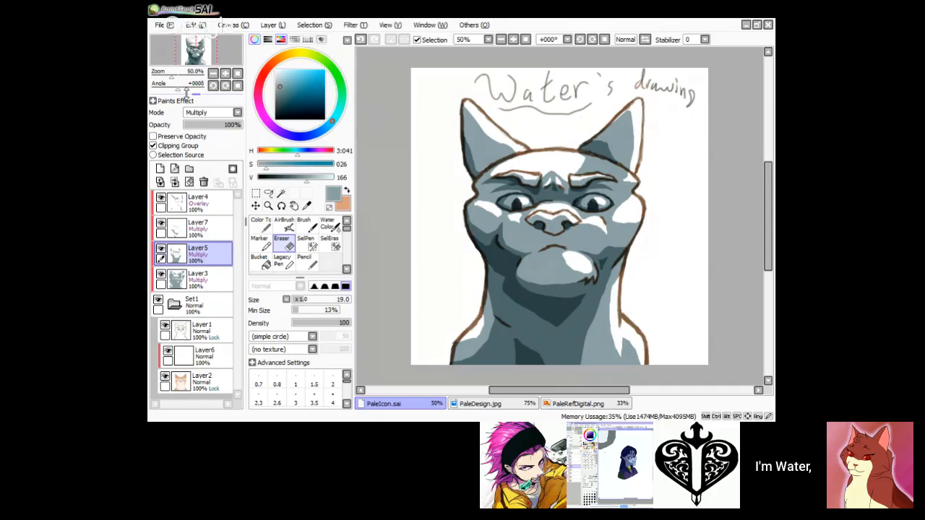
Step: Hide Layer6, the layer clipped to Layer2, to show the shading over the orange base colours, and switch windows
key("alt+Tab")
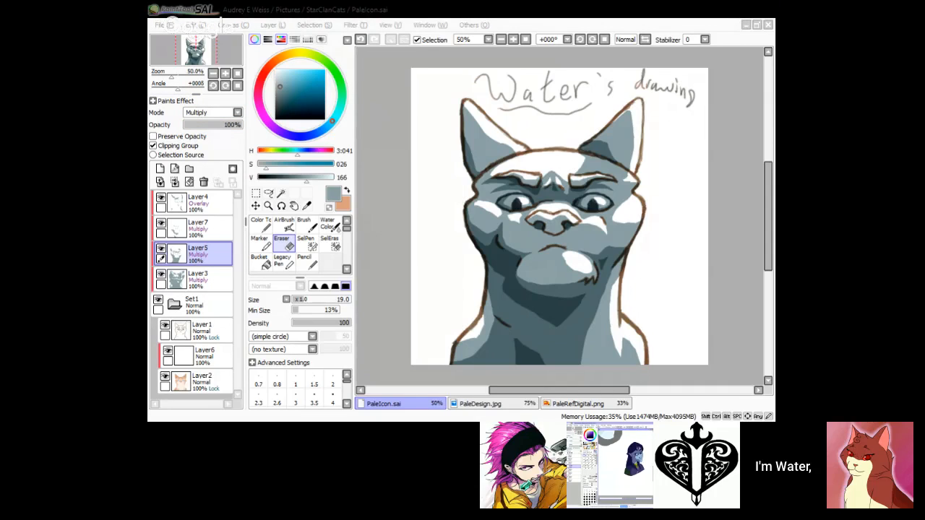
key("alt+Tab")
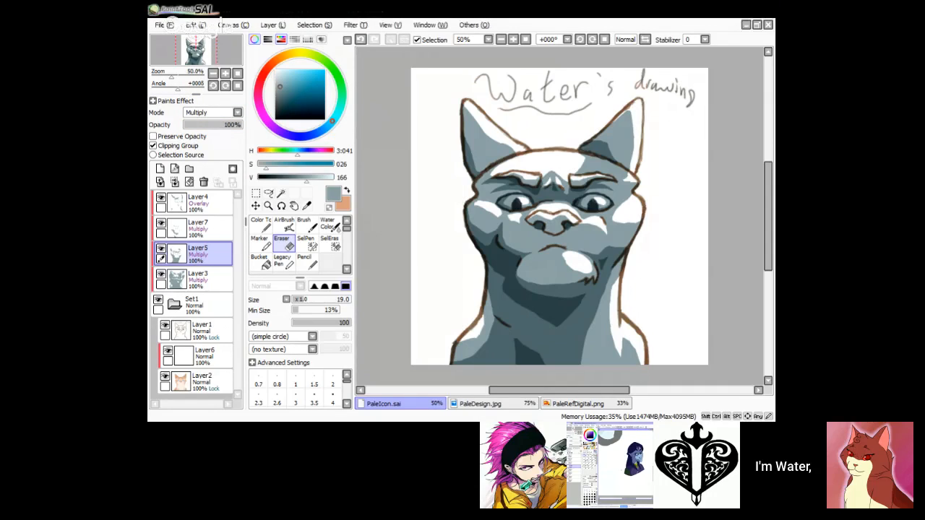
left_click(167, 352)
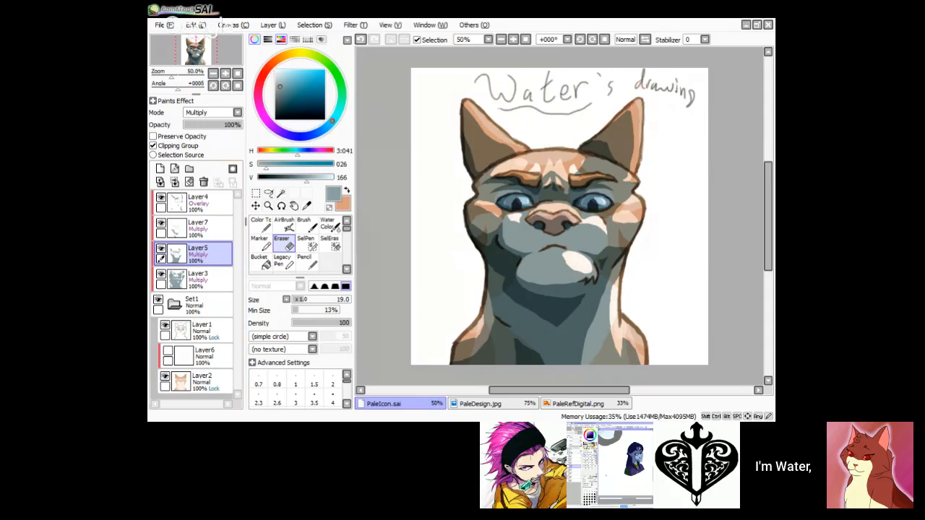
key("alt+Tab")
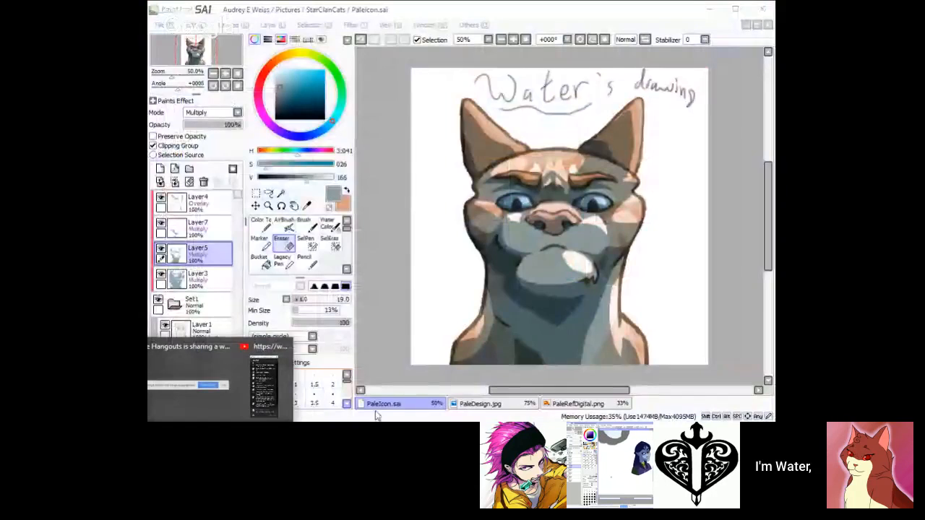
Step: Set the paint colour to hue 3:144, saturation 060, value 166 and bucket-fill the blue-grey shading on Layer3 with it
left_click(244, 275)
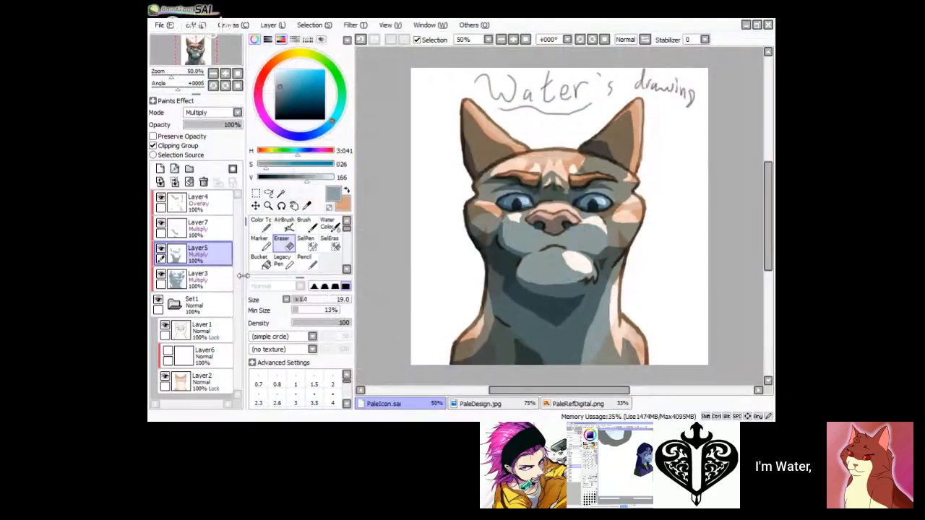
left_click_drag(284, 168, 273, 168)
left_click(319, 132)
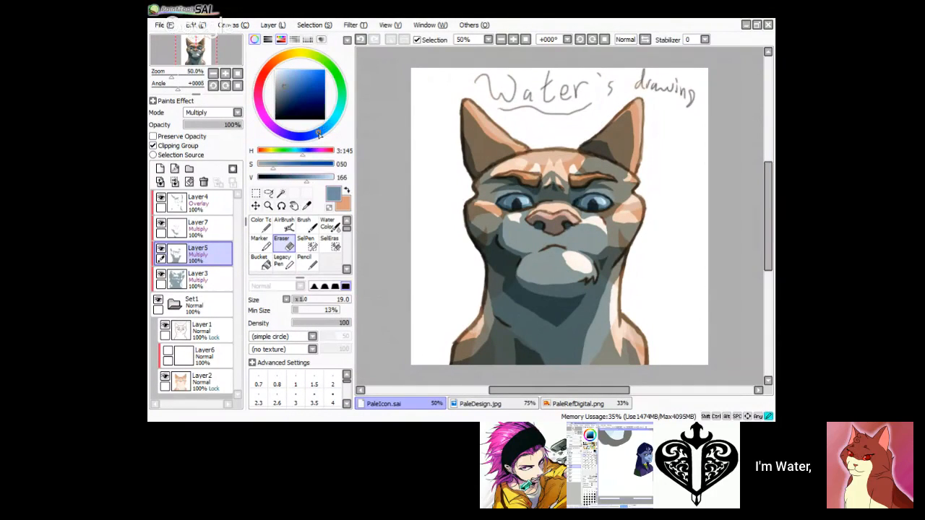
left_click(274, 171)
left_click(275, 170)
left_click(197, 278)
left_click(260, 260)
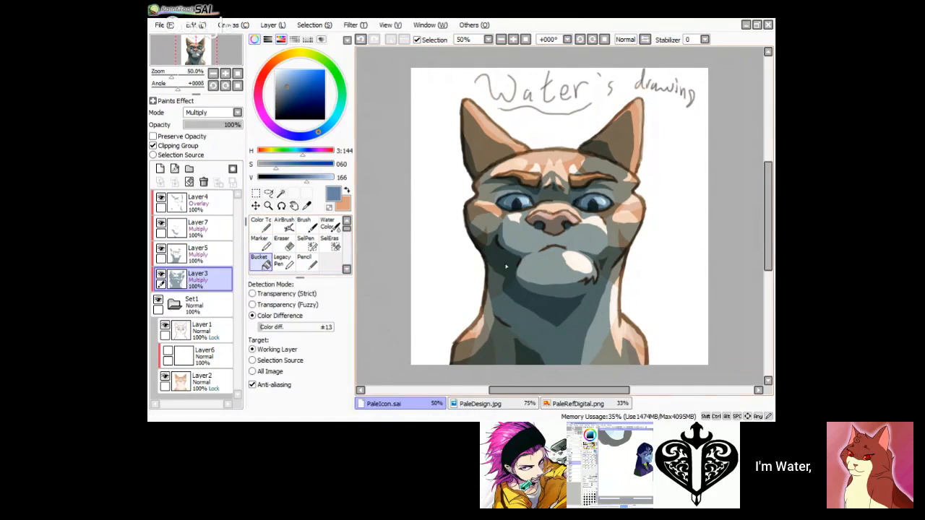
left_click(506, 267)
Step: Bucket-fill the muzzle, neck and brow shading on Layer5 with the same blue and undo the fill that floods the layer
left_click(198, 253)
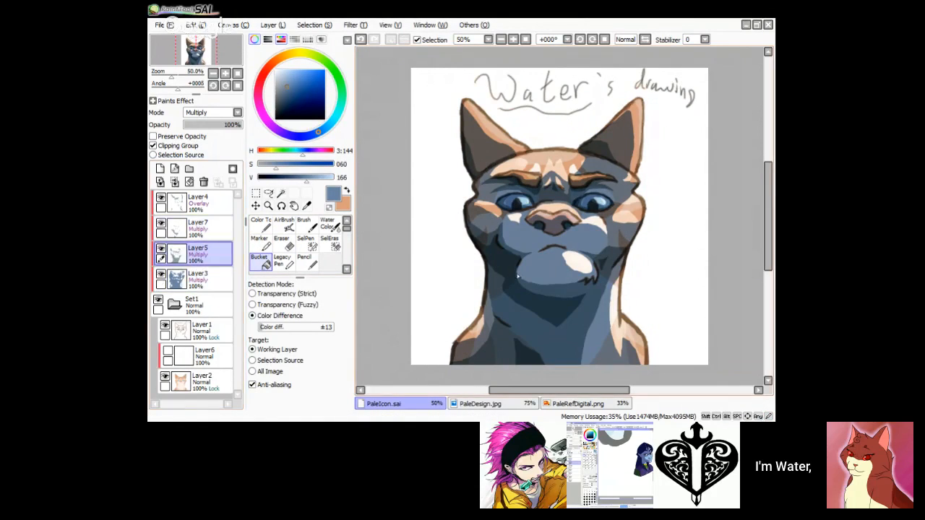
left_click(507, 271)
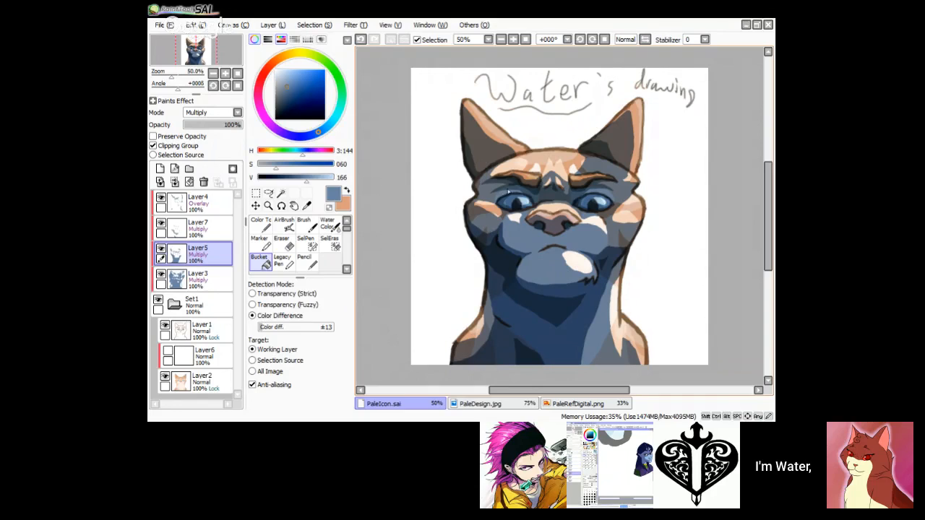
left_click(511, 194)
left_click(546, 187)
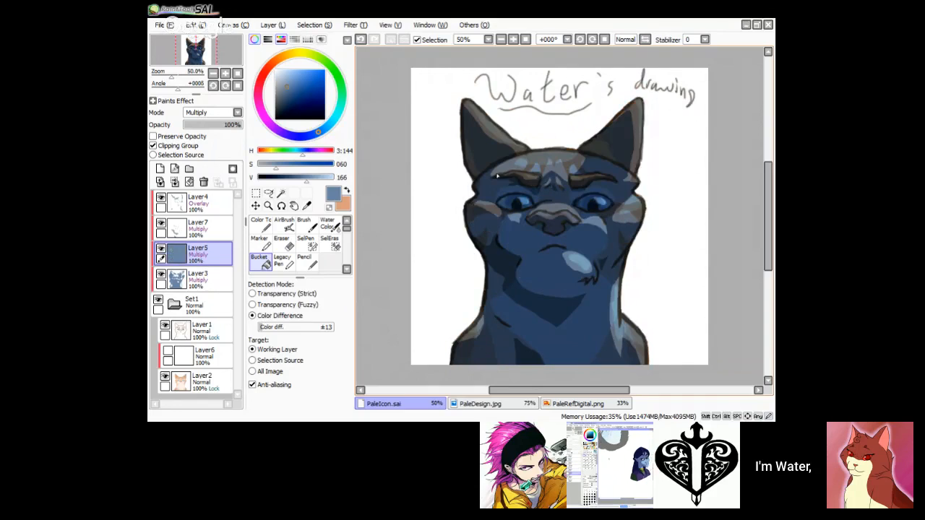
left_click(361, 39)
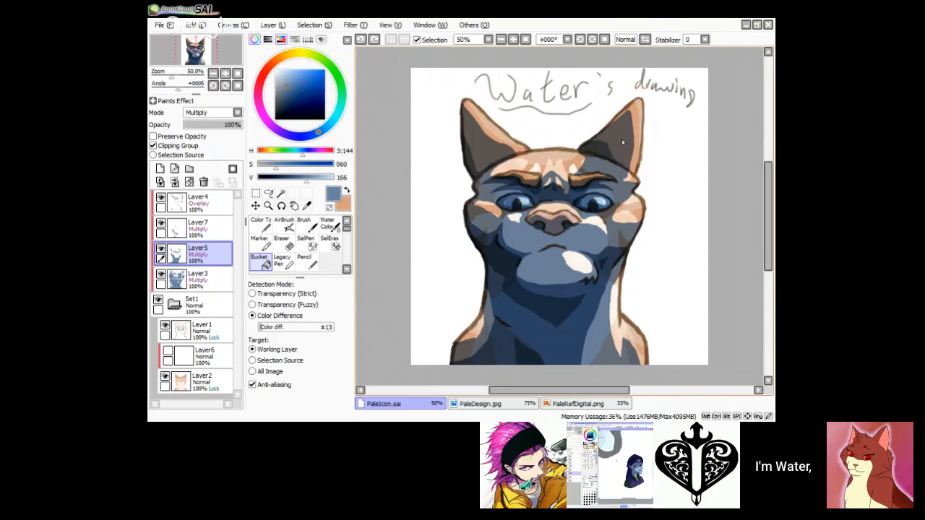
Step: Recolour Layer7's shadows and Layer4's highlights with the same blue, and touch up the shading on Layer3 and Layer5 with the size 21 brush
left_click(198, 226)
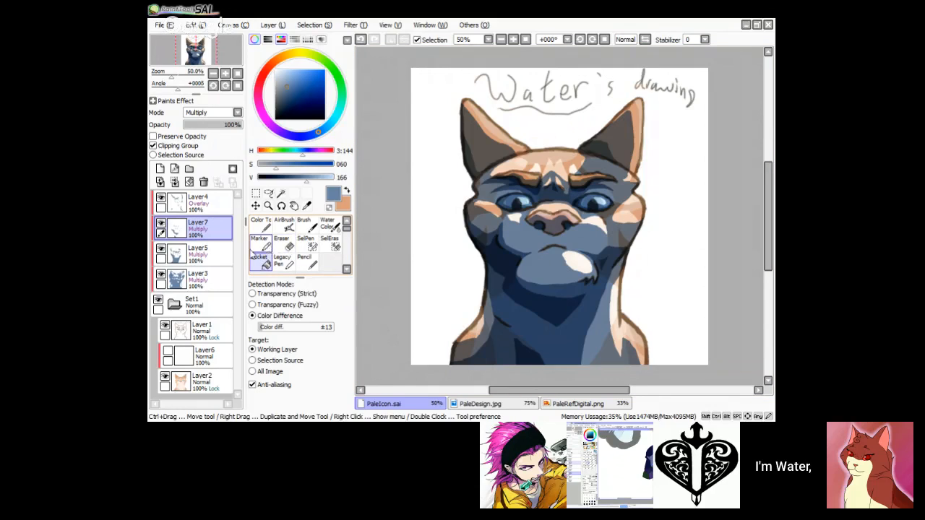
left_click(211, 204)
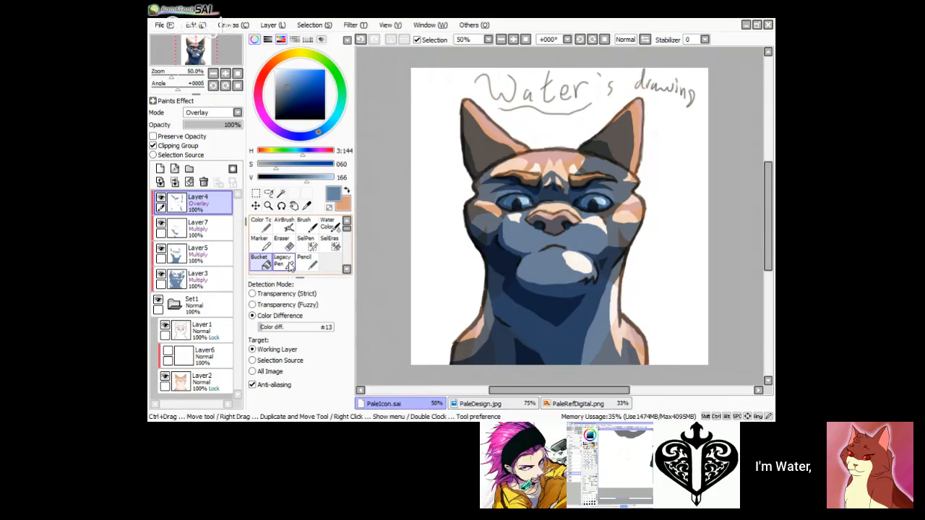
left_click(193, 278)
left_click(261, 225)
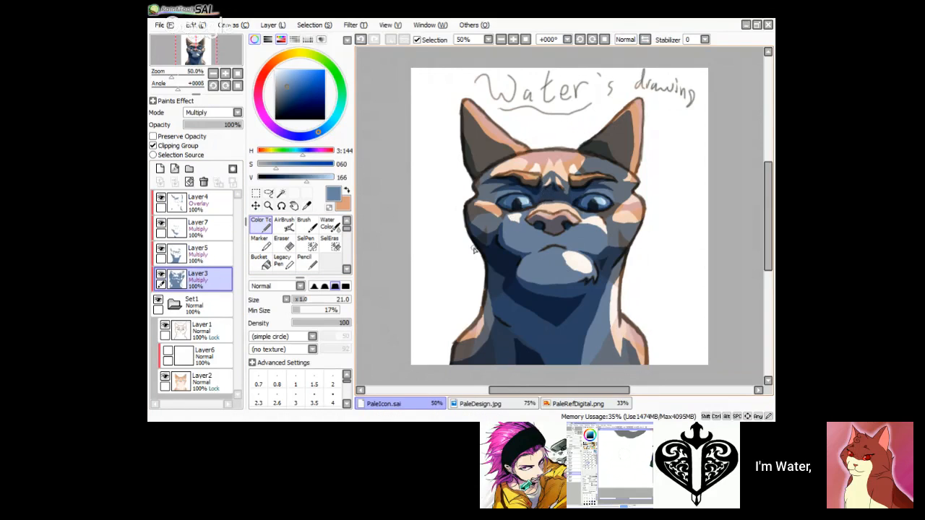
left_click(195, 253)
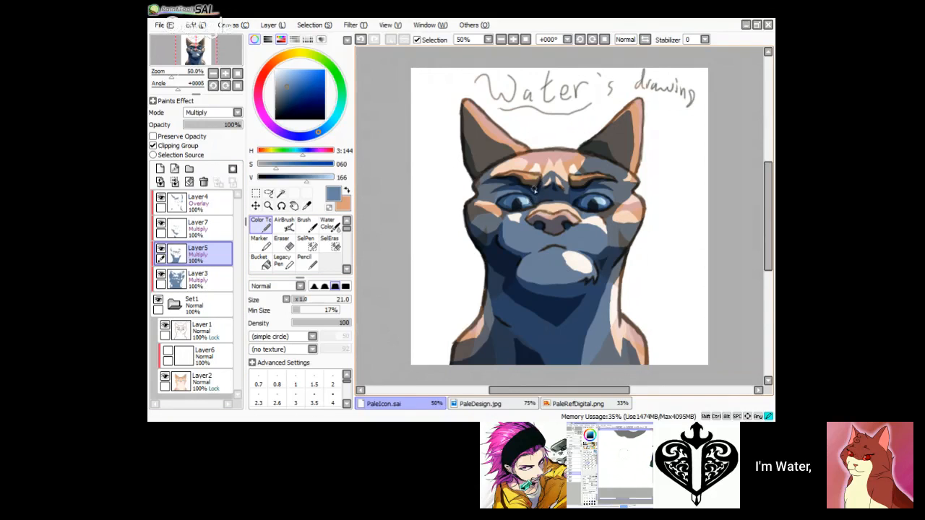
left_click(226, 234)
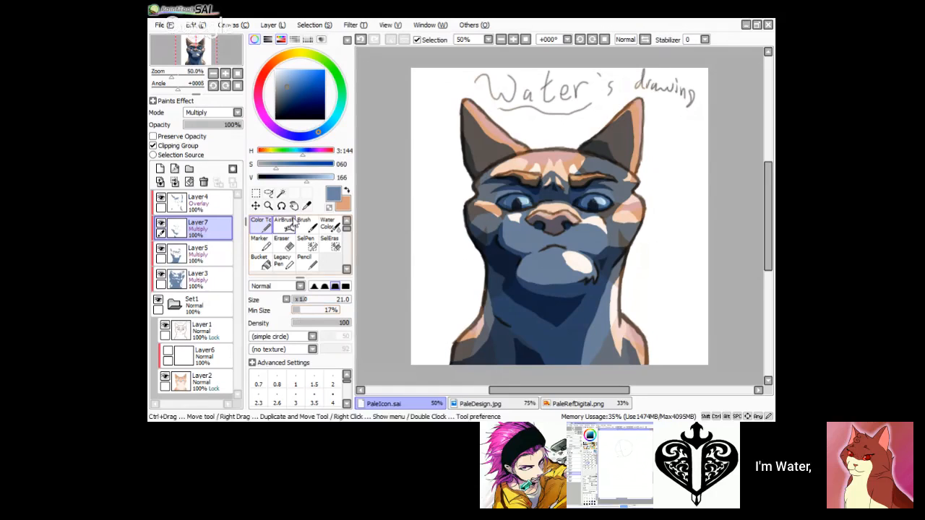
Step: Bucket-fill the forehead, ear and right cheek highlights on Layer4 with light blue, hue 3:069, saturation 060, value 246
left_click(214, 204)
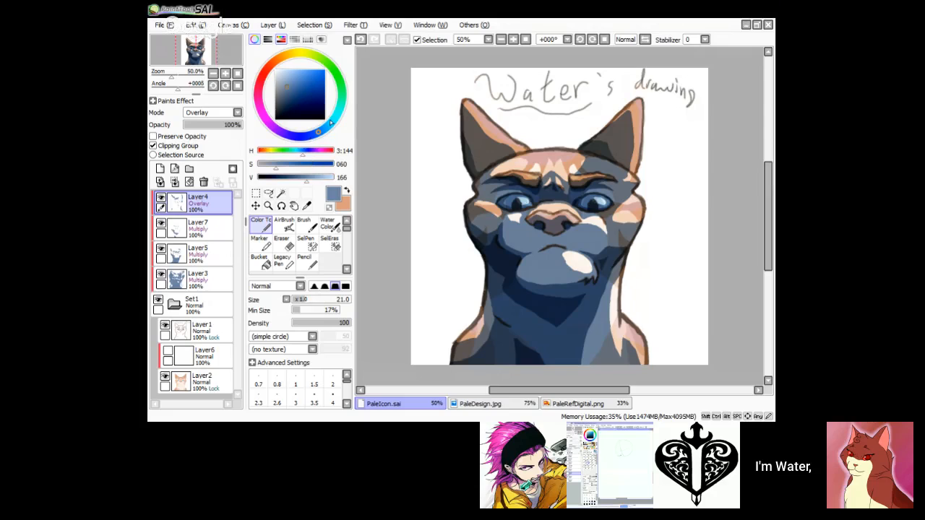
left_click_drag(348, 121, 336, 130)
left_click_drag(327, 178, 331, 178)
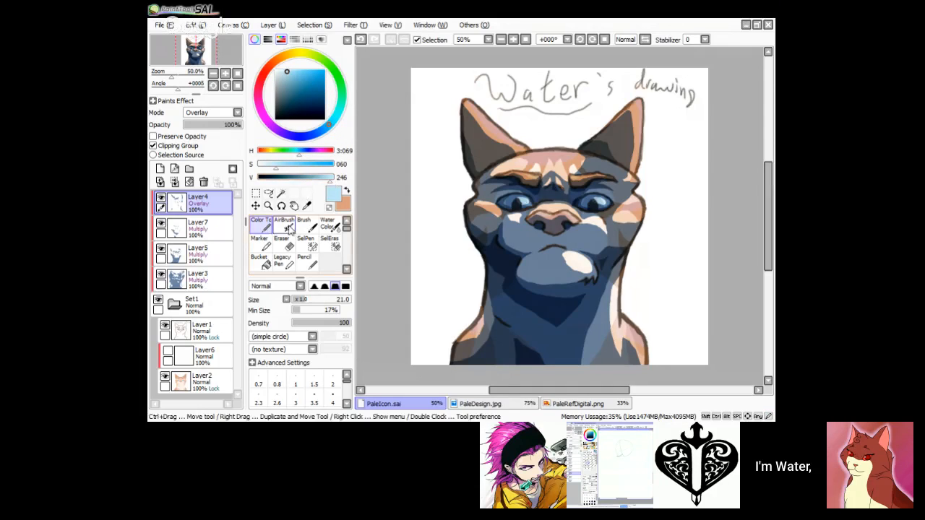
left_click(262, 261)
left_click(541, 159)
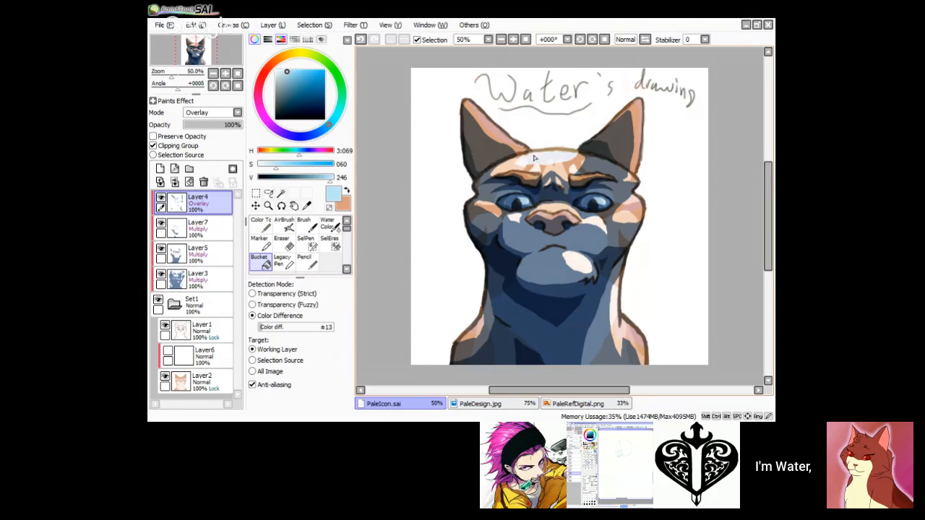
left_click(509, 143)
left_click(641, 114)
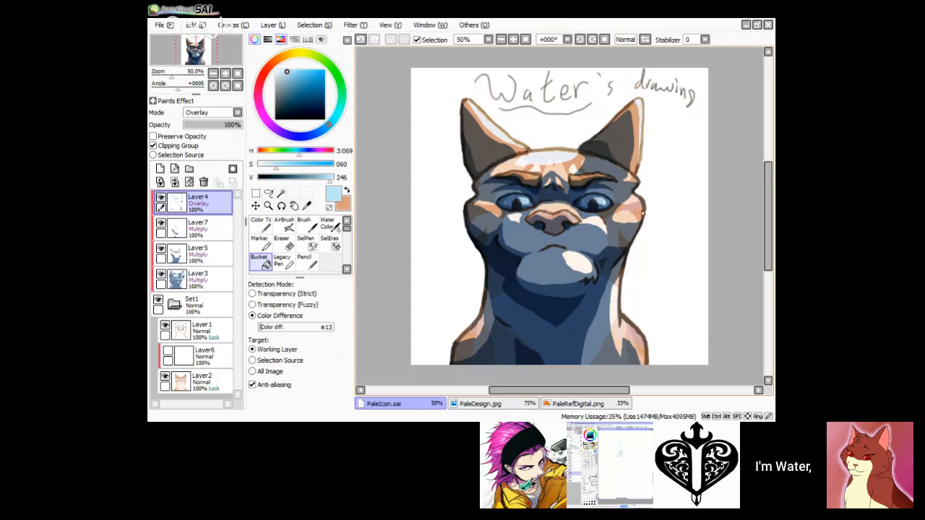
left_click(635, 206)
Step: Lower the light blue's value to 206 and refill Layer4's highlights on the forehead, ears, right cheek and both shoulders
left_click(319, 177)
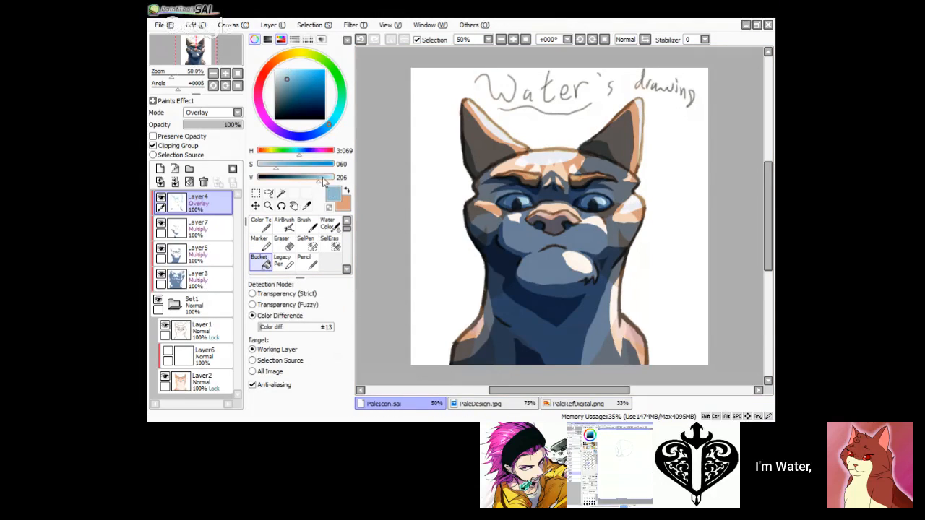
left_click(550, 159)
left_click(640, 118)
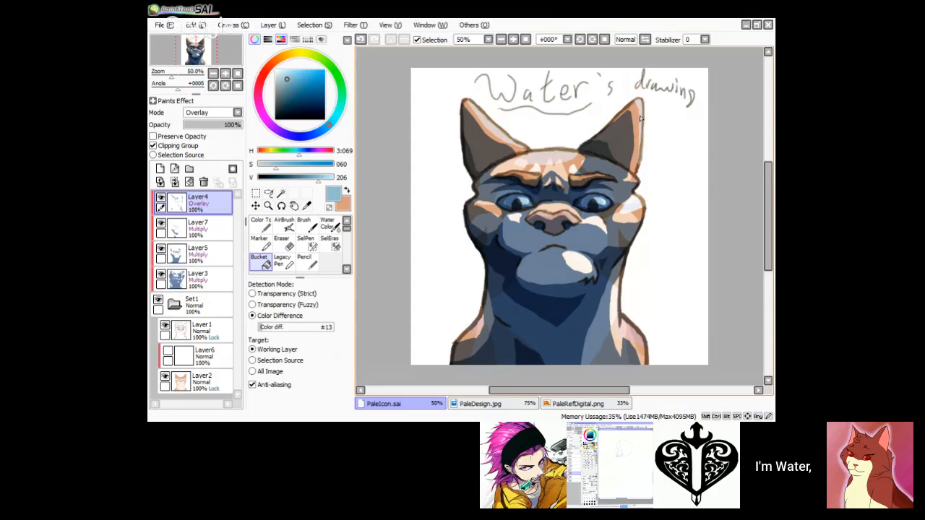
left_click(639, 206)
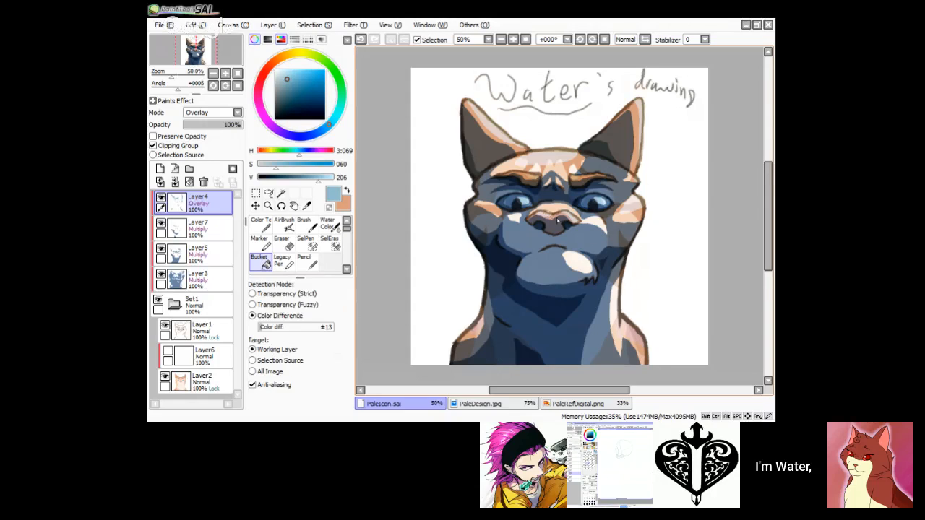
left_click(629, 337)
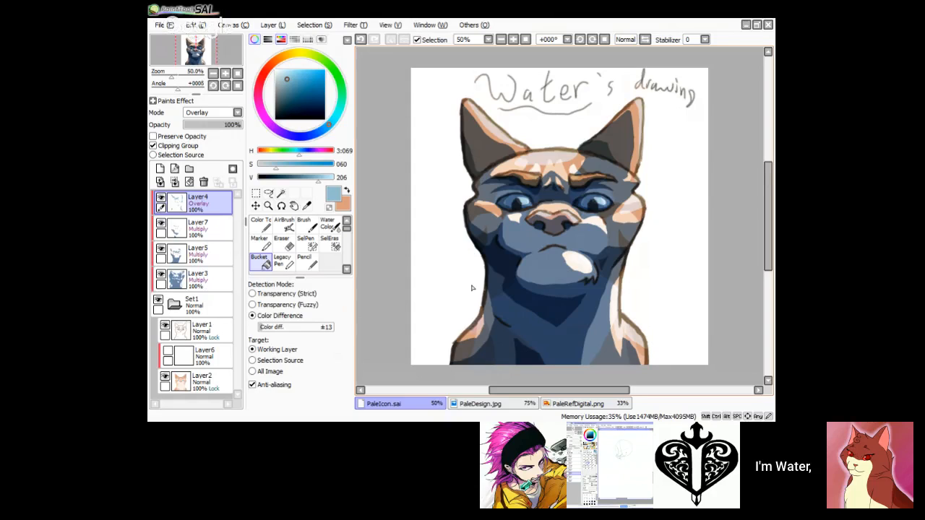
left_click(472, 330)
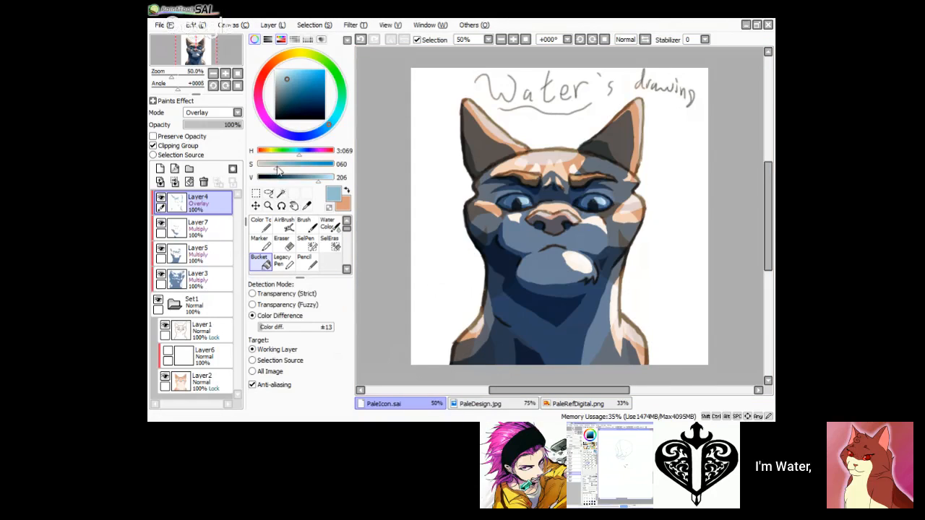
Step: Darken the blue to value 188, refill Layer4's forehead, ear, shoulder and cheek highlights, and compare by undoing and redoing the last fill
left_click(314, 177)
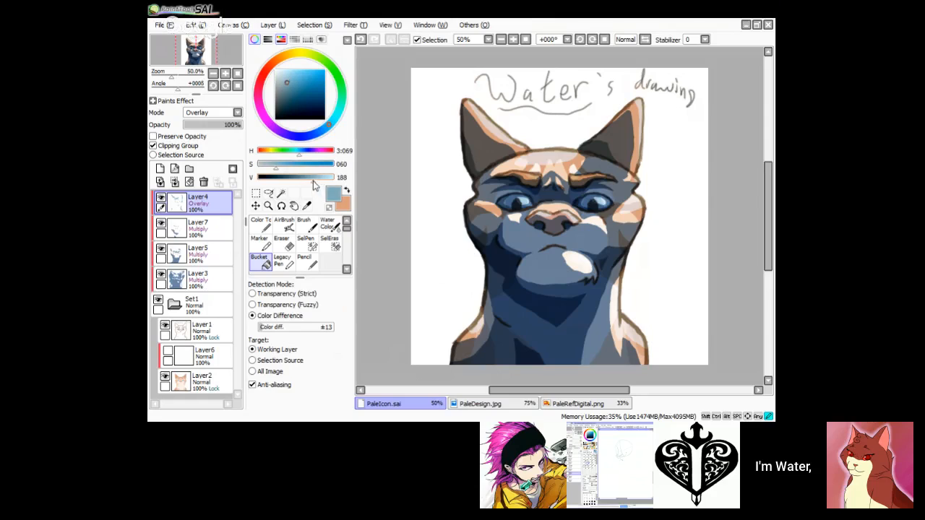
left_click(543, 155)
left_click(501, 143)
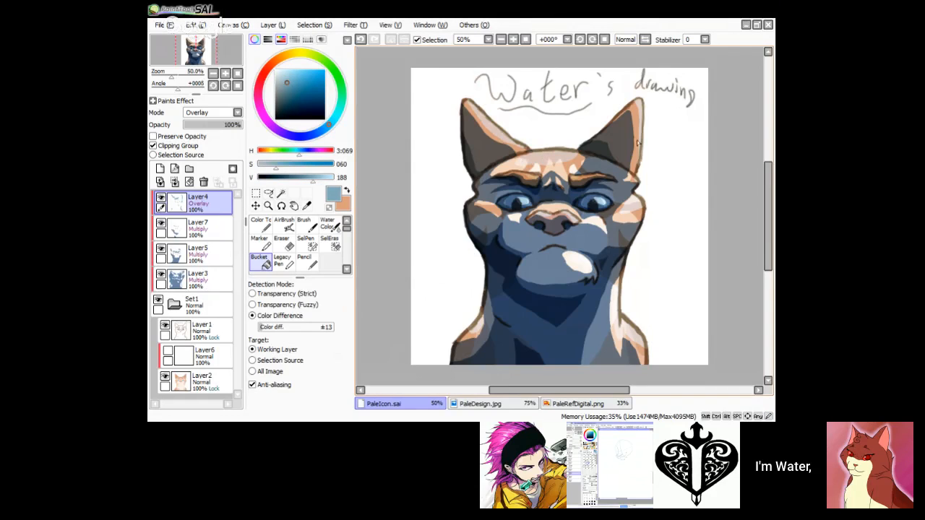
left_click(638, 106)
left_click(630, 336)
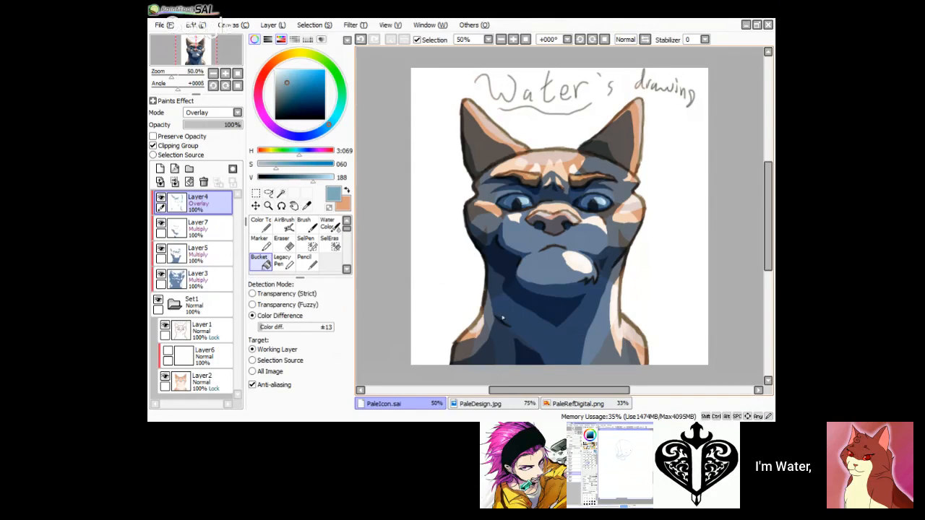
left_click(633, 205)
key("ctrl+z")
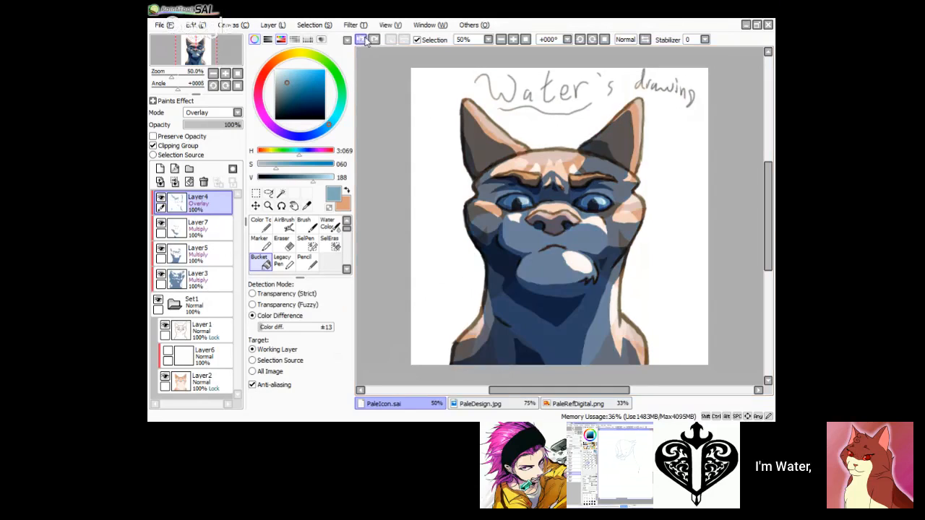
key("ctrl+y")
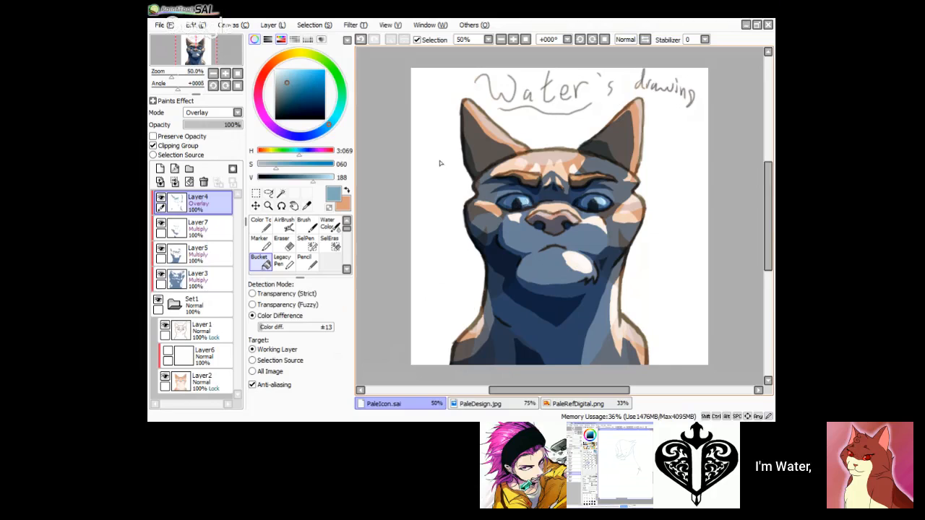
Step: Try to bucket-fill the neck shadow on Layer7 with the value 188 blue
left_click(217, 229)
left_click(501, 286)
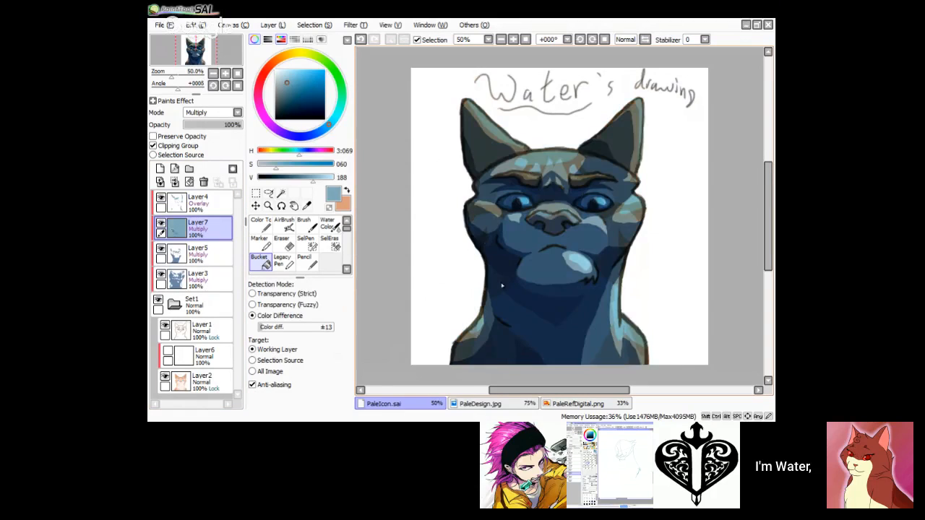
left_click(361, 39)
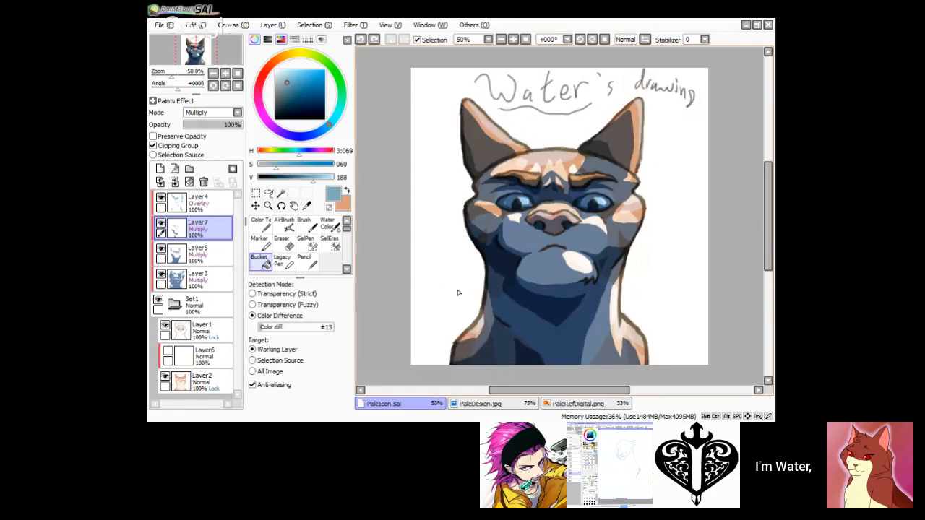
Step: Bucket-fill the shading on Layer3 and Layer5 with the value 188 blue, undoing the unwanted fill
left_click(224, 281)
left_click(508, 350)
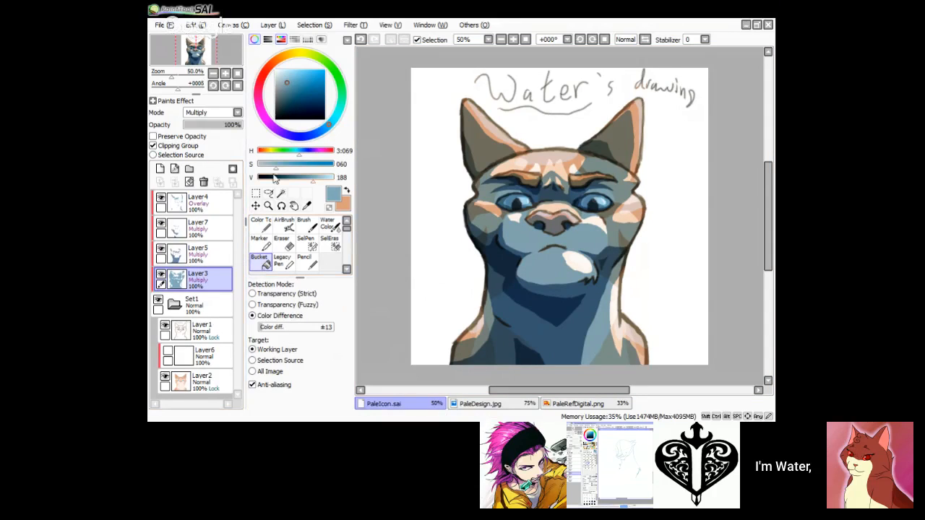
left_click(360, 39)
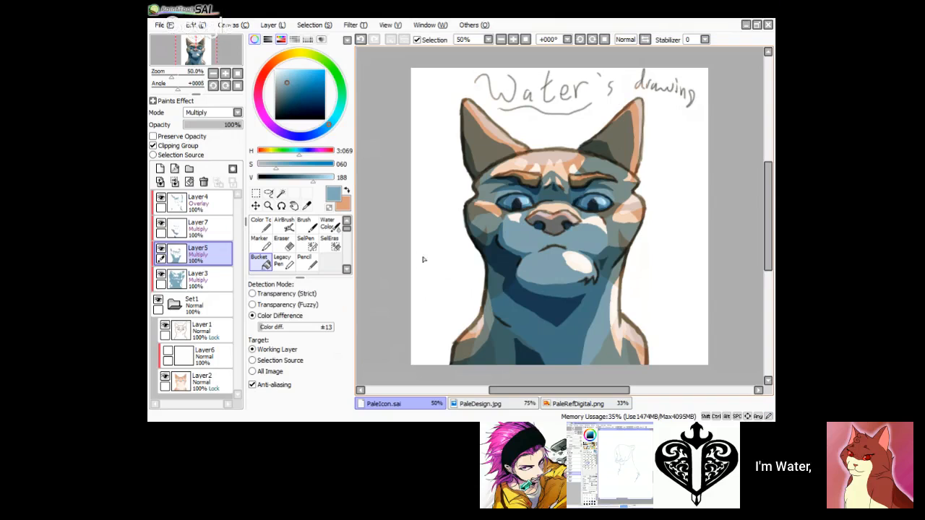
left_click(219, 281)
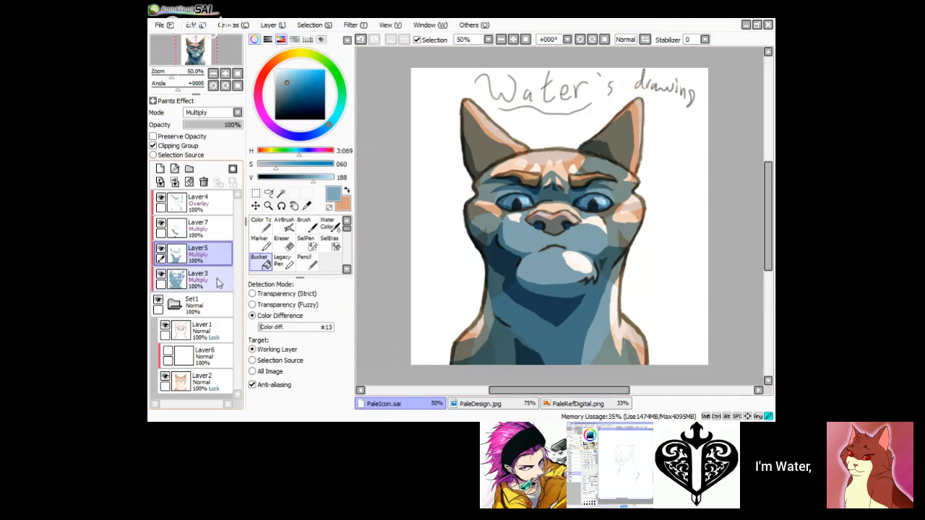
Step: Bucket-fill Layer7's shadows under the chin, at the neck base and around the nose with the same blue, and undo the last fill
left_click(217, 228)
left_click(565, 312)
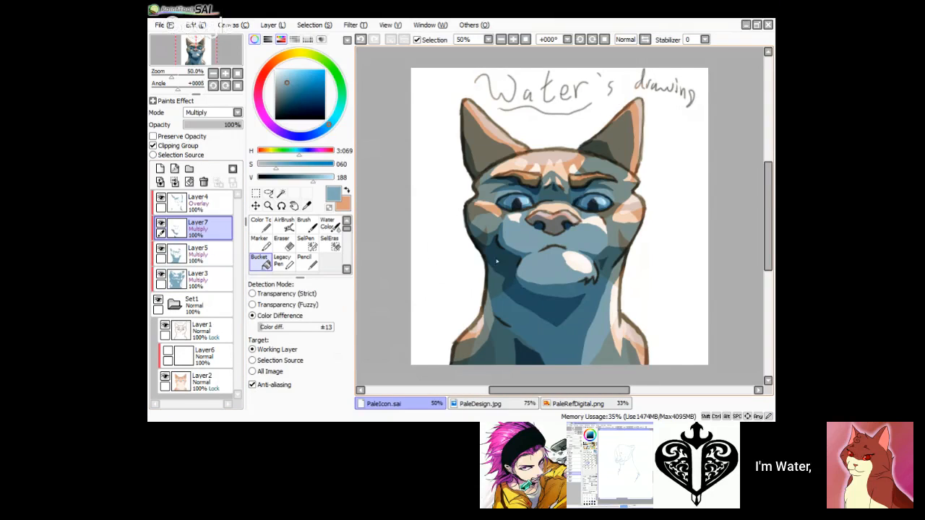
left_click(540, 356)
left_click(540, 228)
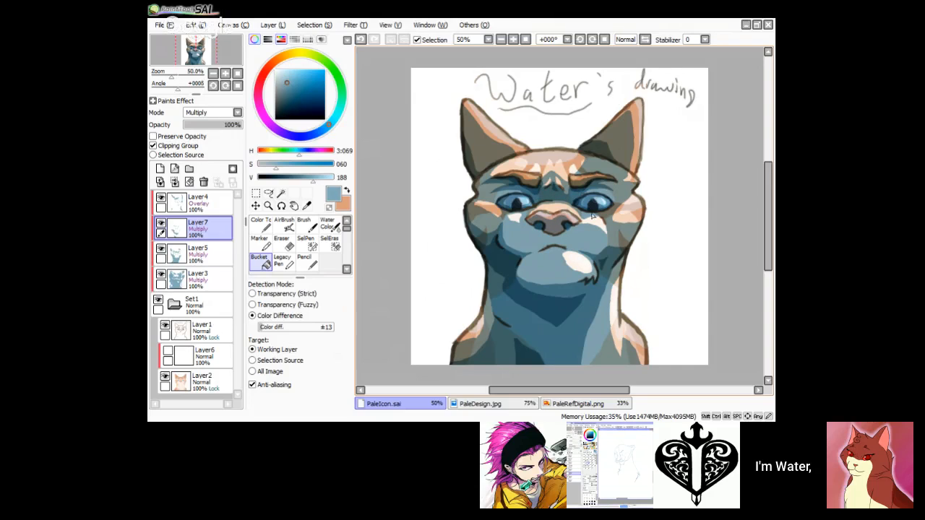
left_click(597, 163)
left_click(360, 39)
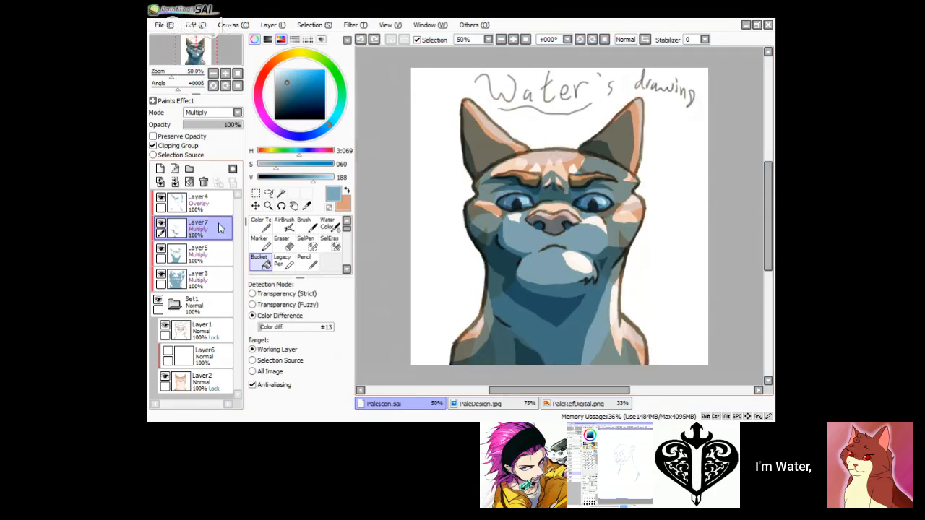
Step: Touch up the blue shading at the base of the right-hand ear on Layer5 and Layer3 with the Color Tool
left_click(208, 251)
left_click(261, 226)
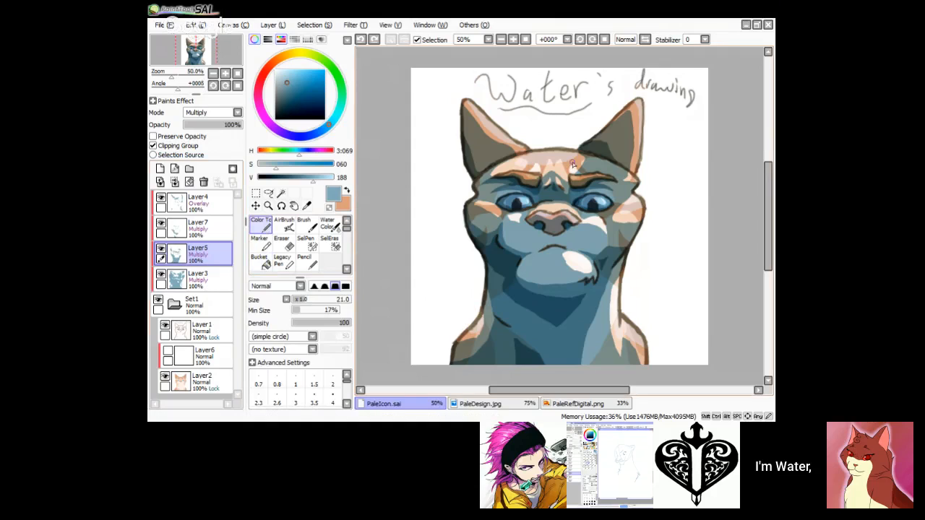
left_click(604, 156)
left_click(205, 279)
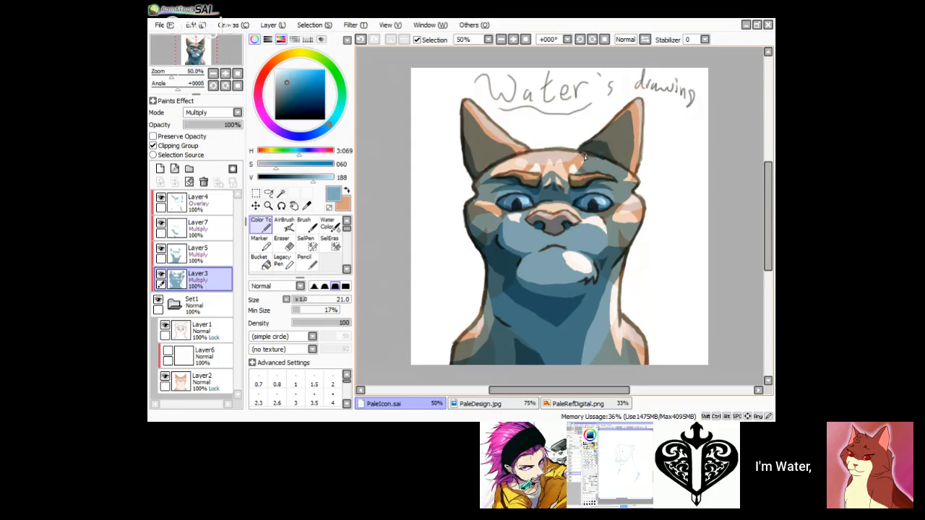
left_click_drag(584, 156, 607, 162)
Step: Add a new unclipped Normal layer beneath the Set1 folder, outside the group, and collapse the folder
left_click(159, 168)
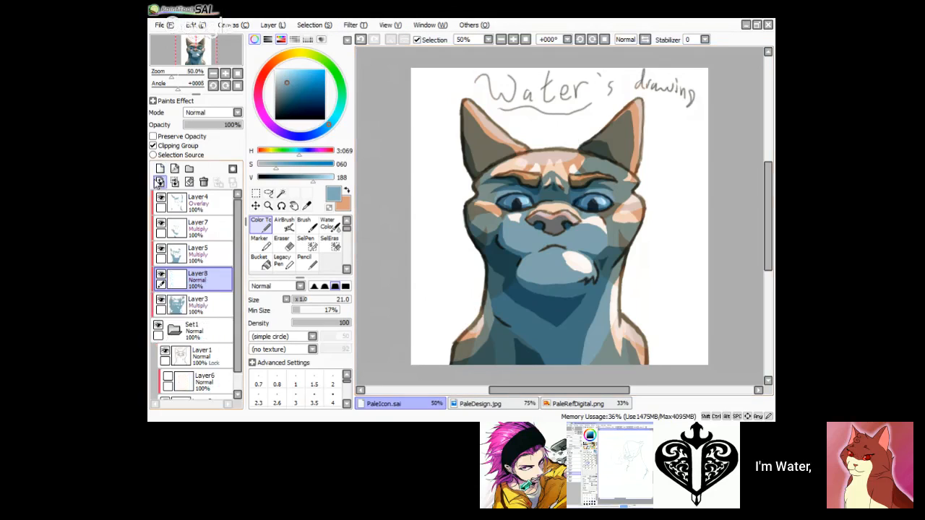
left_click_drag(224, 364, 212, 406)
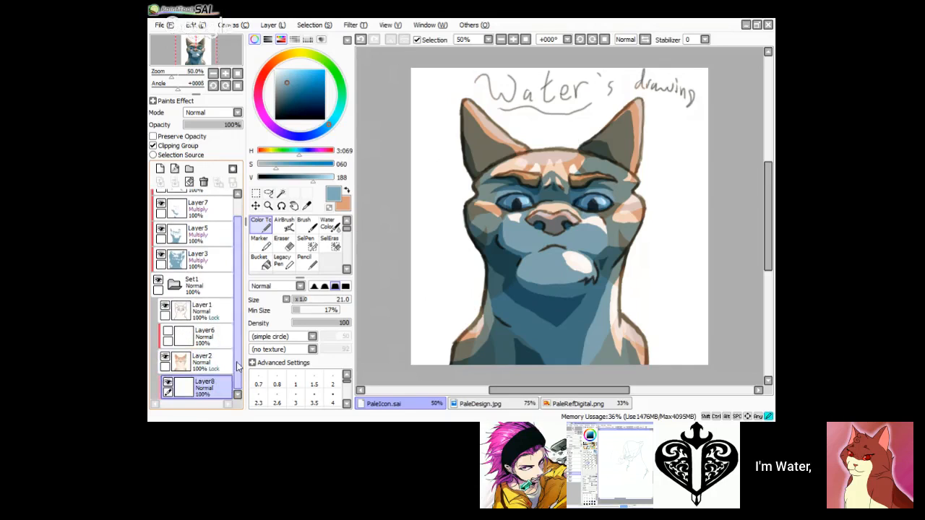
left_click(158, 146)
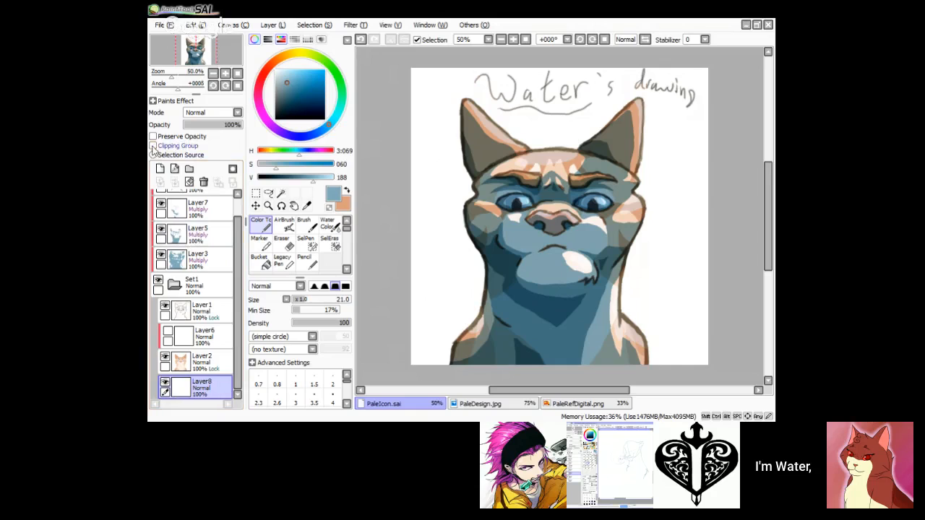
left_click(165, 391)
left_click(168, 337)
mouse_move(195, 388)
left_mouse_down()
mouse_move(199, 283)
mouse_move(239, 288)
mouse_move(216, 333)
left_mouse_up()
left_click(176, 310)
left_click(177, 286)
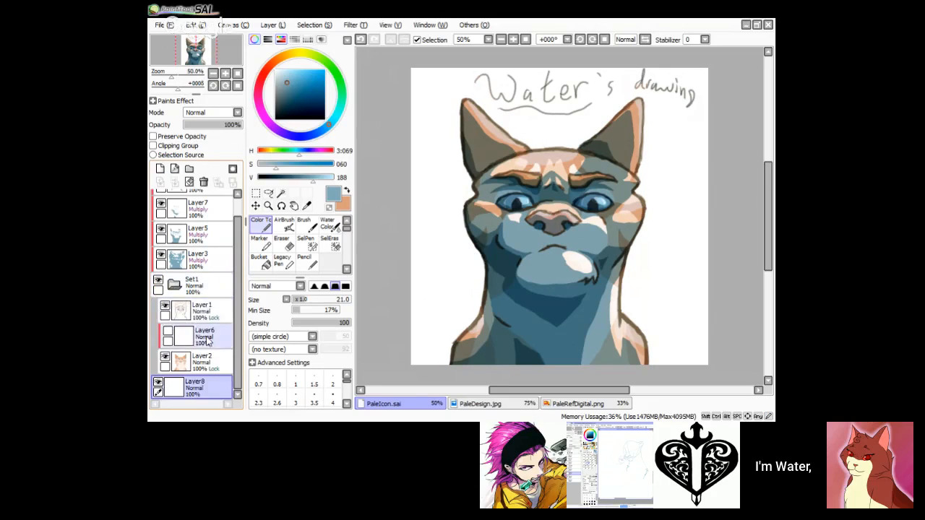
left_click(176, 286)
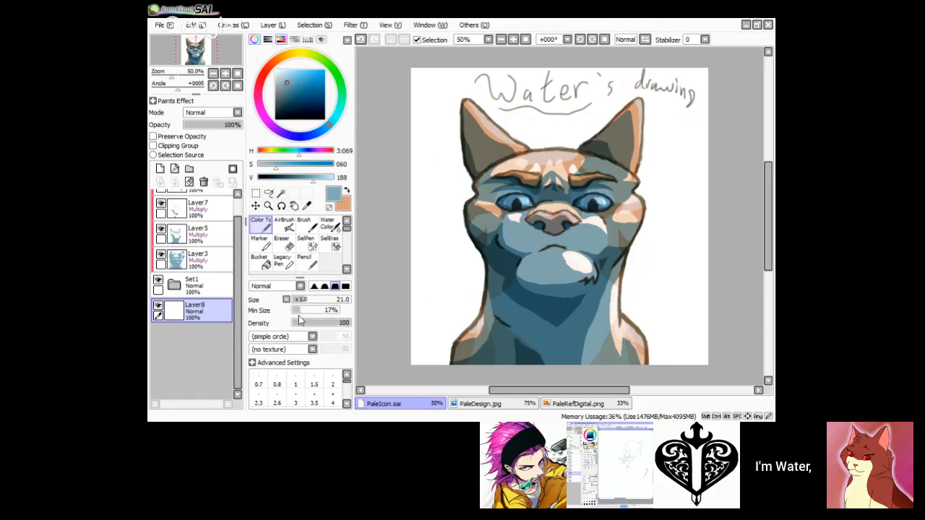
Step: Bucket-fill the background layer with the current blue, and refill it with the blue darkened to value 74
left_click(268, 264)
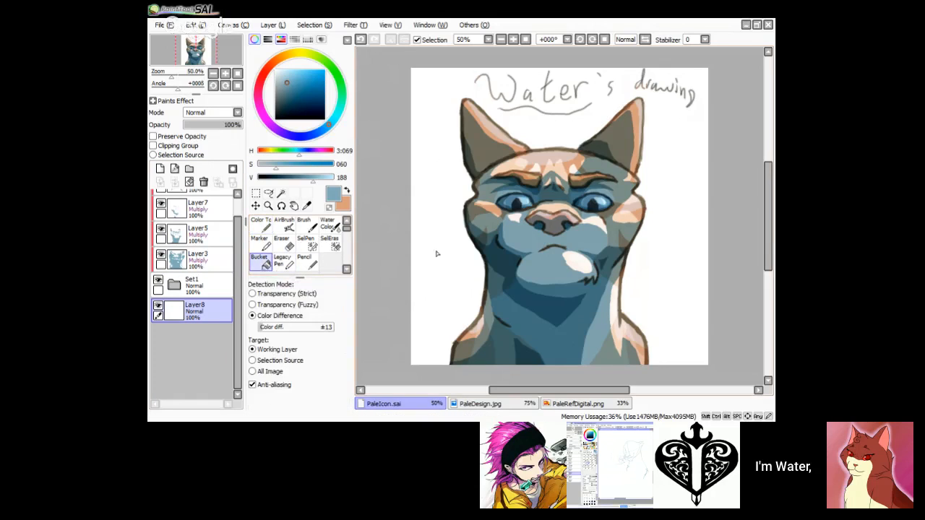
left_click(439, 260)
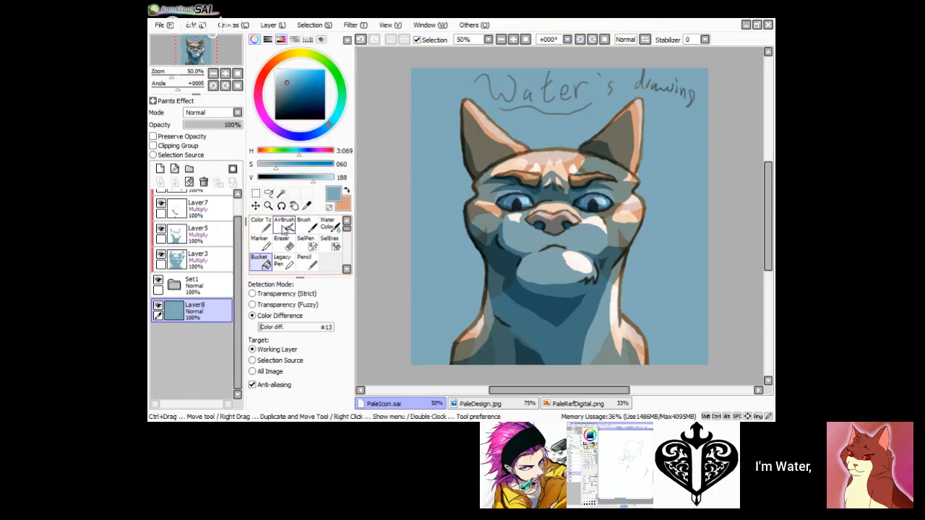
left_click_drag(296, 178, 280, 177)
left_click(448, 246)
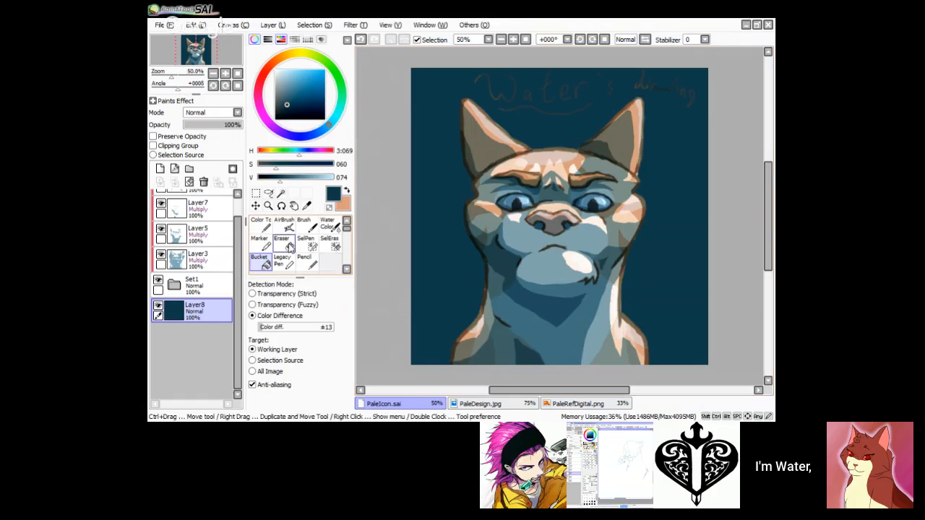
Step: Switch Layer3 to Normal blending to sample its shading blue from the shoulder, and restore Multiply
left_click(211, 260)
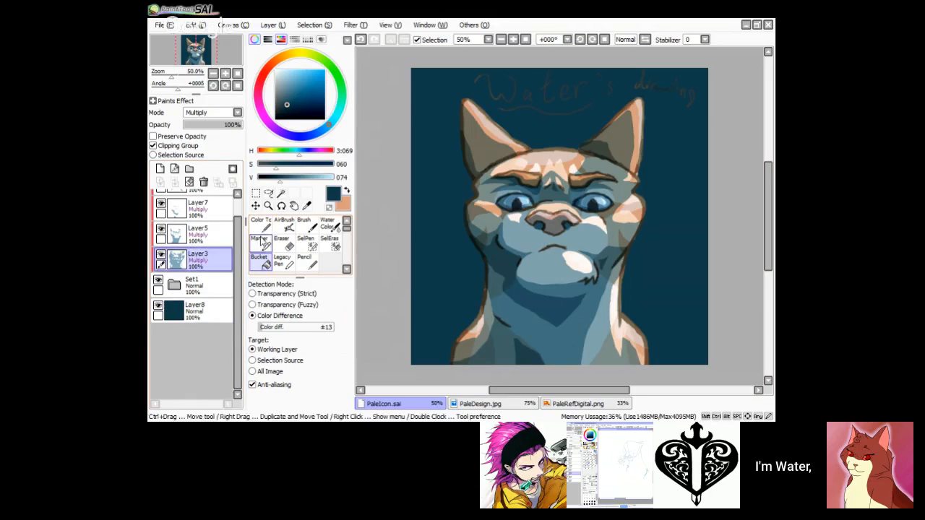
left_click(347, 190)
left_click(235, 113)
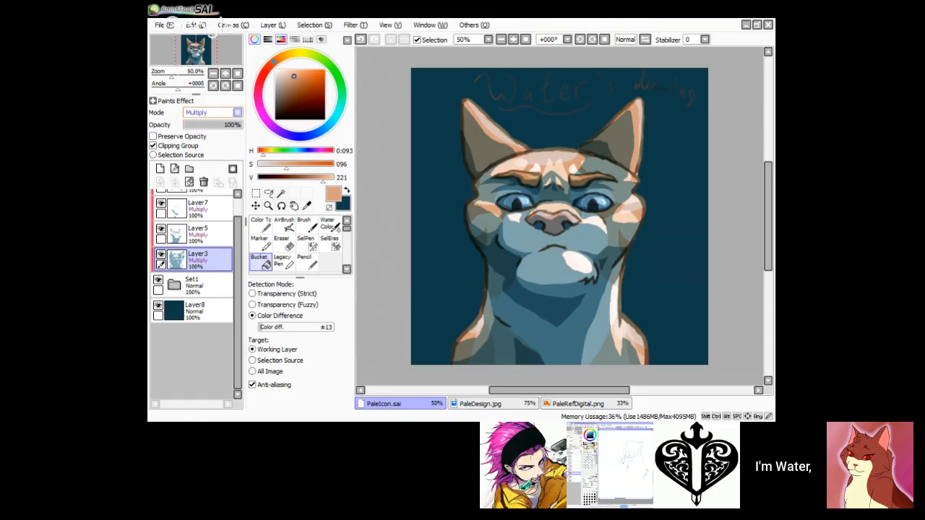
left_click(227, 126)
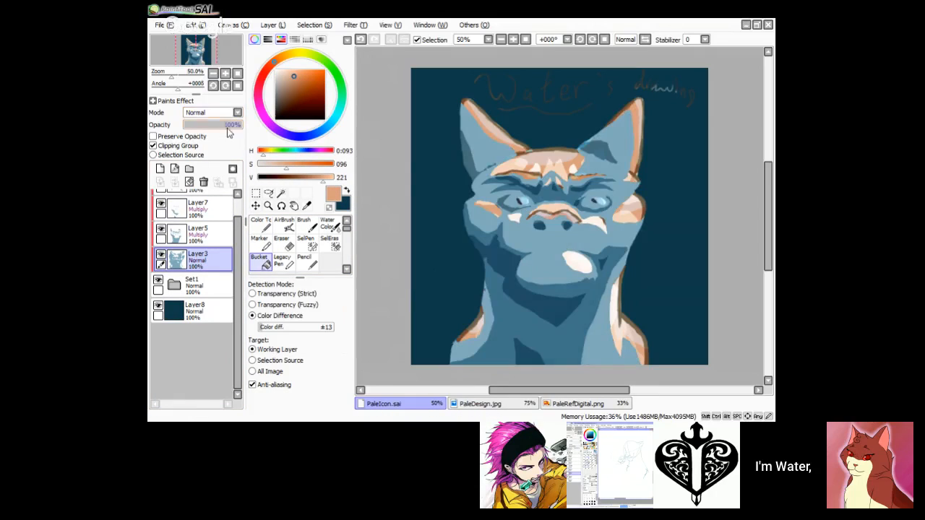
left_click(463, 351, "alt")
left_click(261, 224)
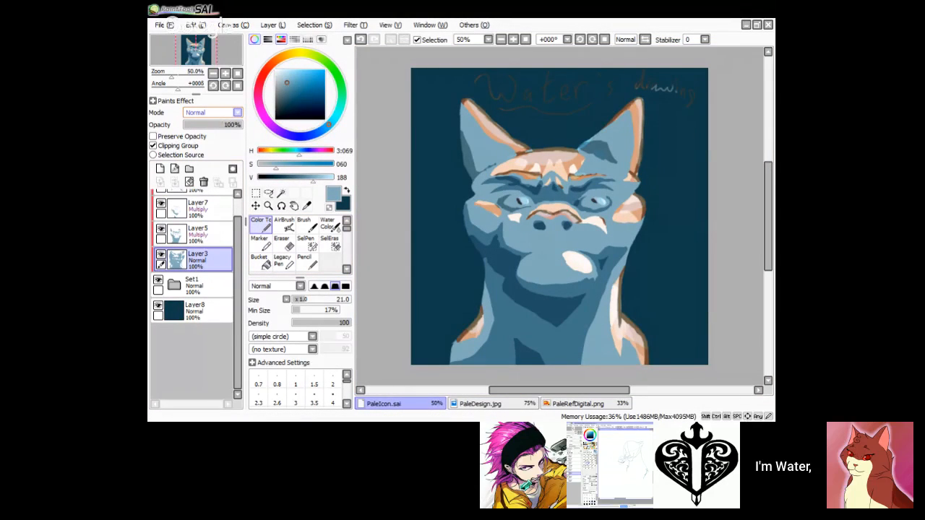
scroll(216, 112, "down", 1)
Step: Bucket-fill Layer8's background with the dark blue adjusted to saturation 50 and value 52
left_click(191, 311)
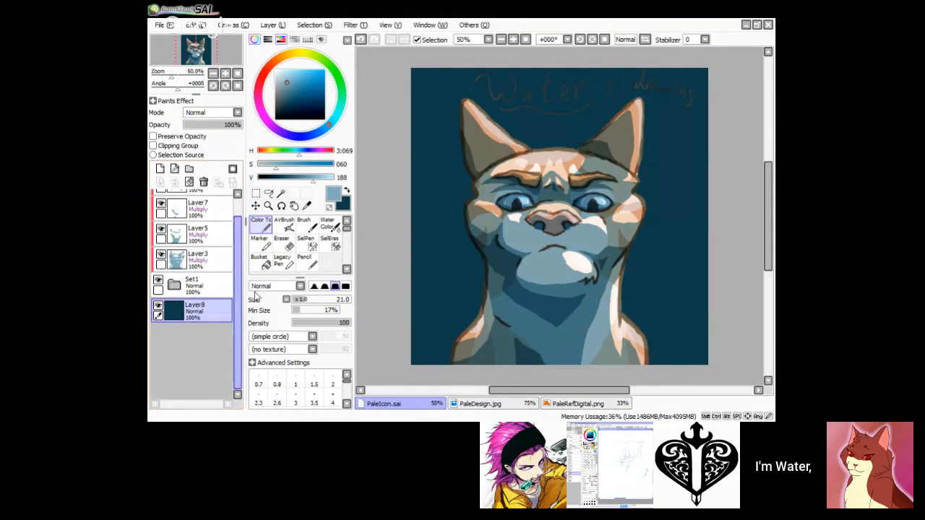
left_click(347, 192)
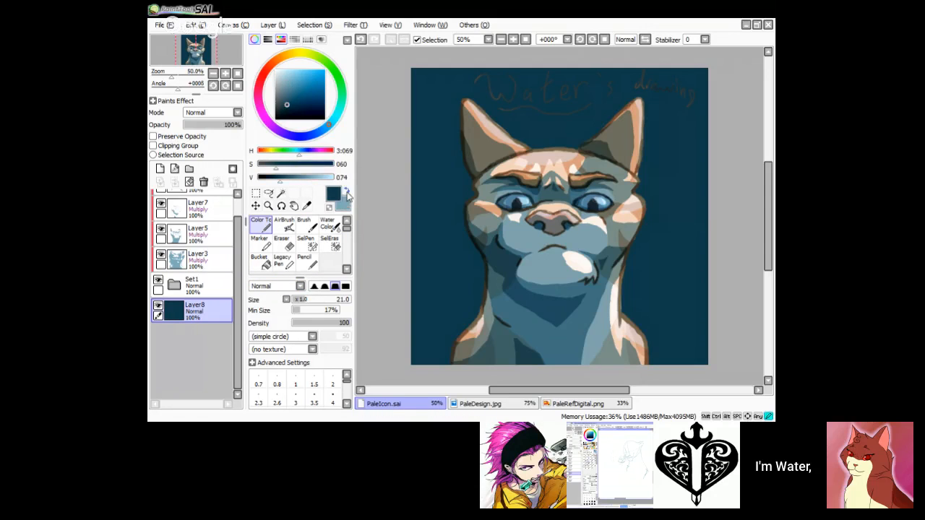
left_click_drag(279, 165, 273, 166)
left_click(274, 179)
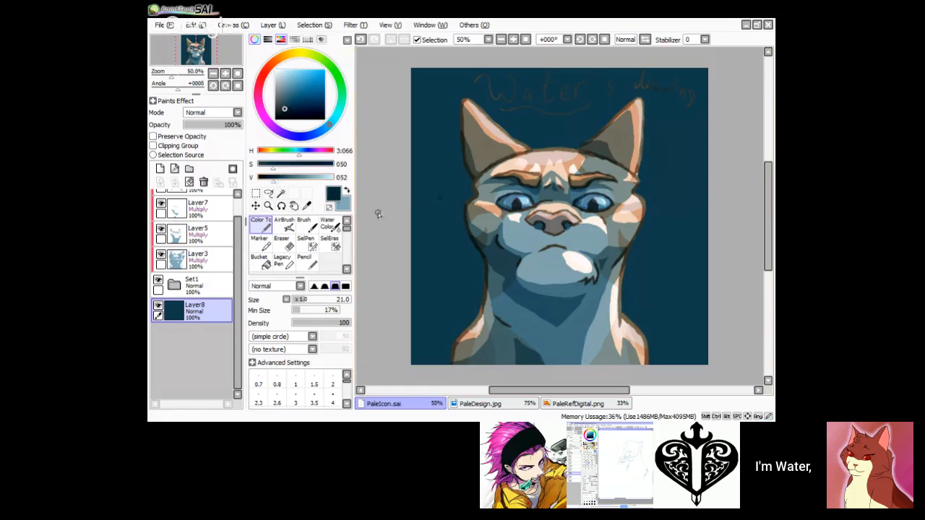
left_click(261, 262)
left_click(436, 260)
left_click(260, 224)
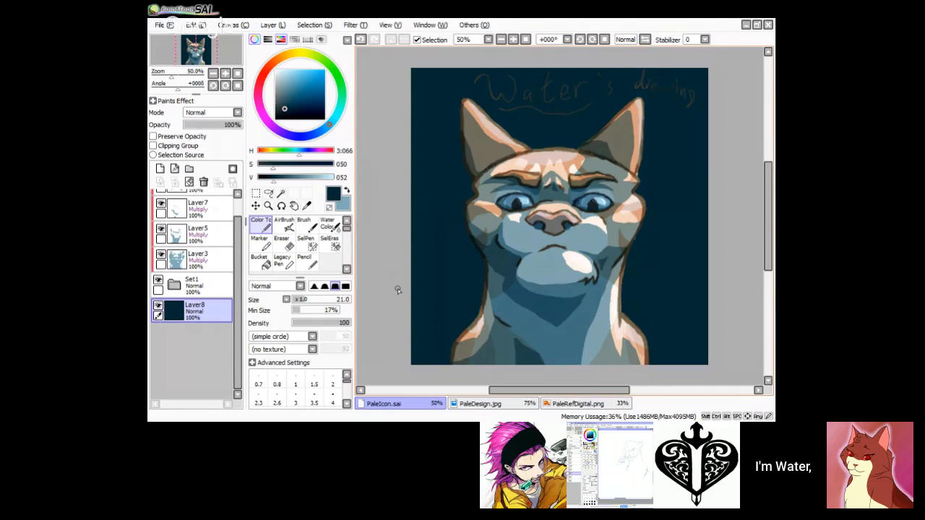
Step: Touch up the shading at the left-hand shoulder's edge on Layer3 with the lighter value 188 blue
left_click(197, 259)
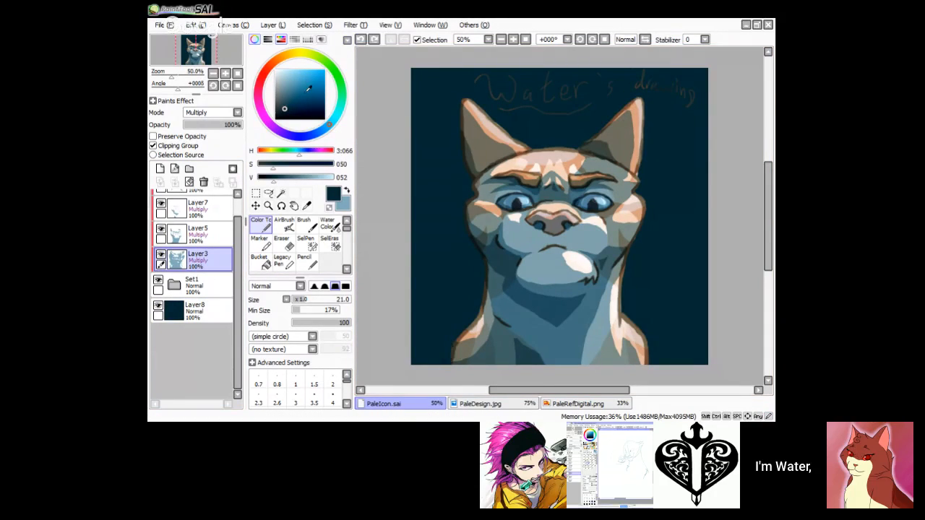
left_click(199, 234, "ctrl")
key("x")
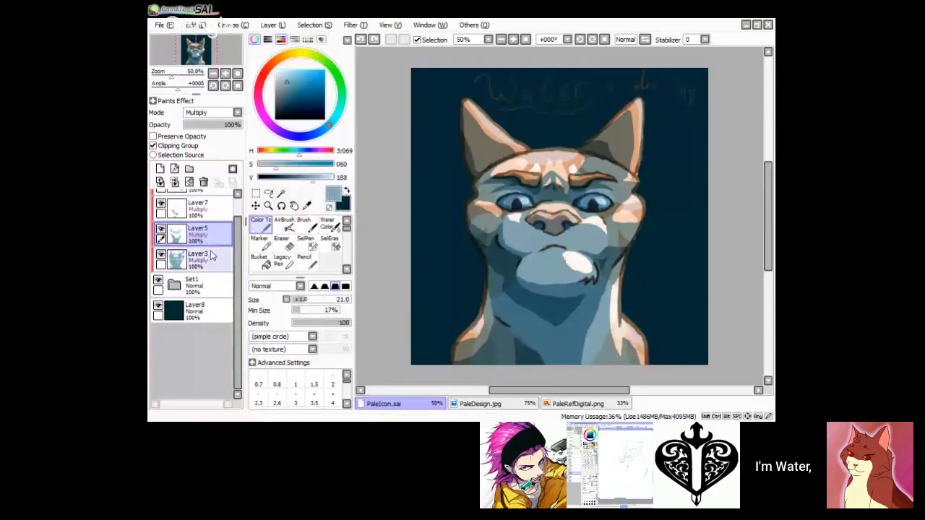
left_click_drag(453, 354, 450, 374)
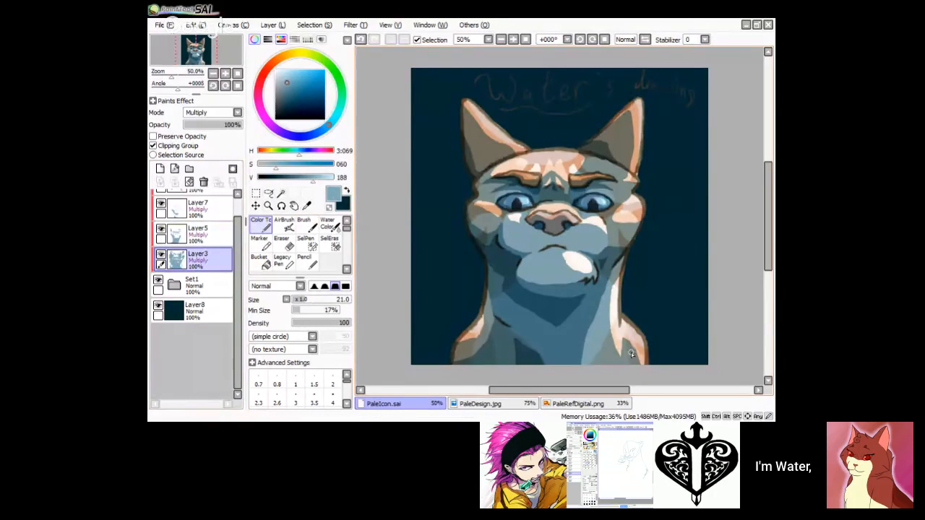
left_click(201, 236)
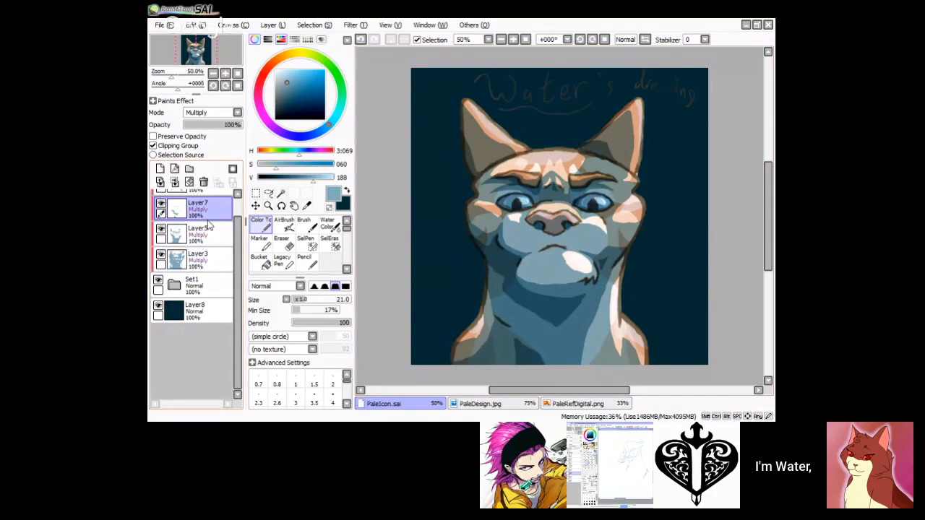
Step: Darken the navy to value 34 and bucket-fill Layer8's background with it
left_click(209, 285)
left_click(216, 318)
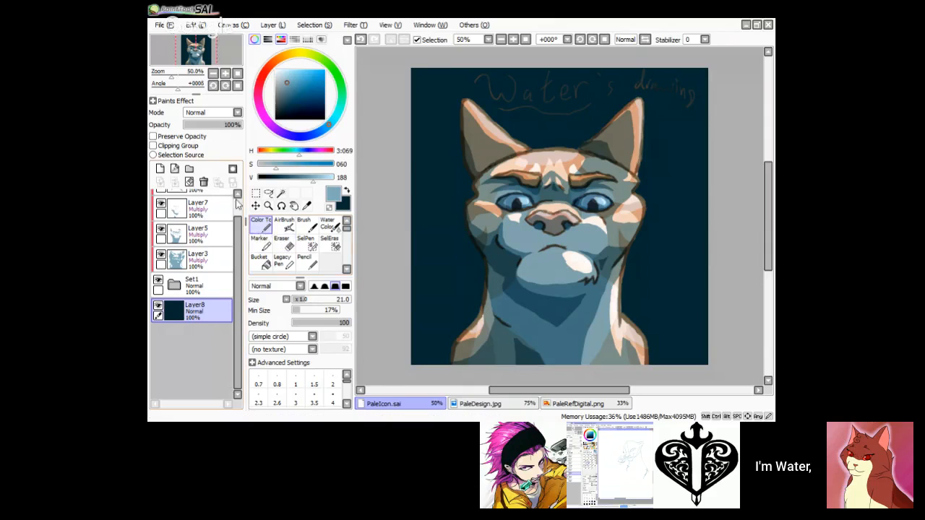
scroll(215, 216, "up", 1)
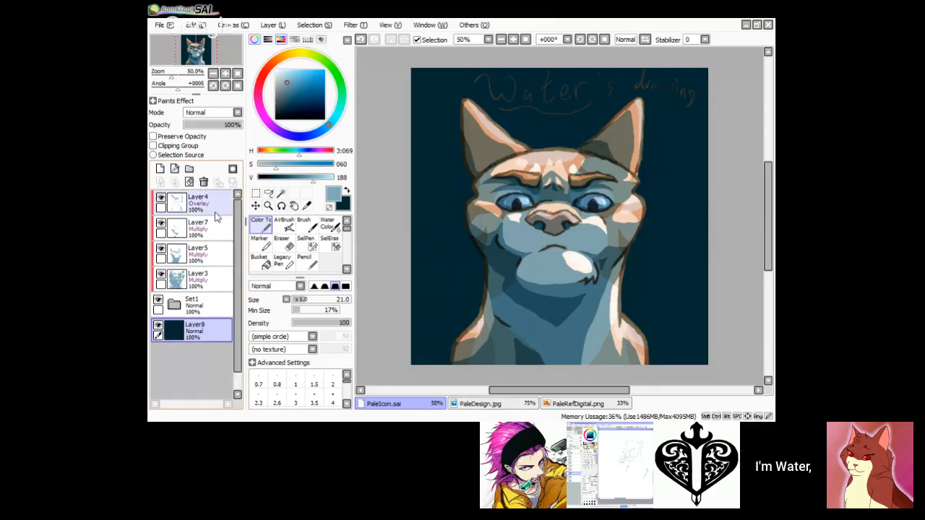
scroll(241, 247, "down", 1)
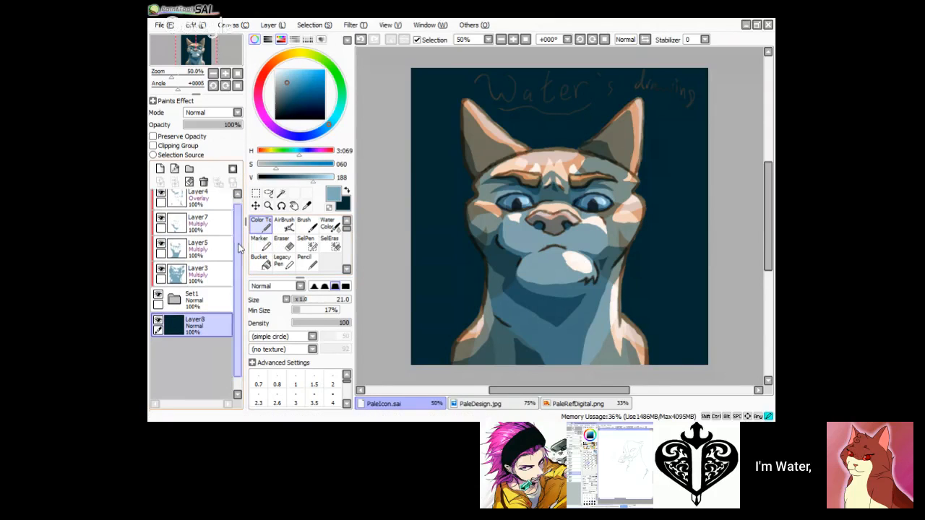
scroll(241, 247, "down", 1)
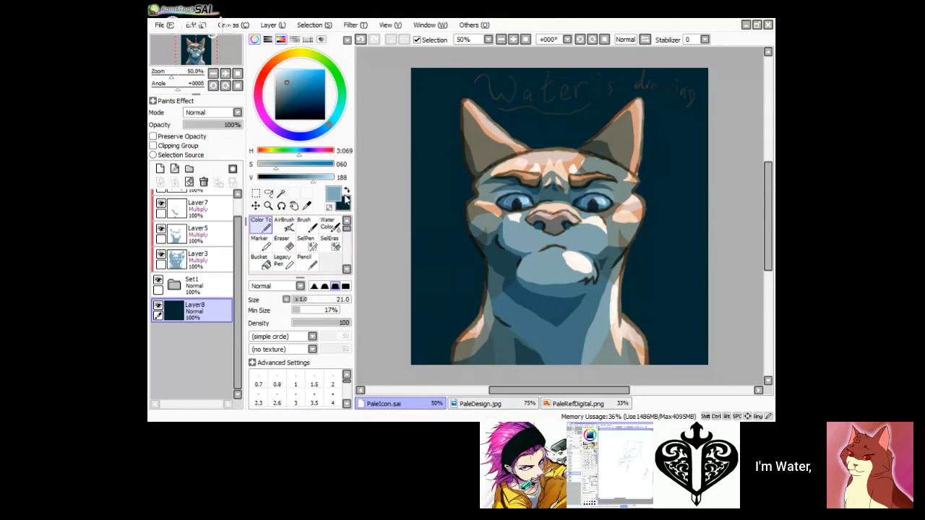
left_click(346, 191)
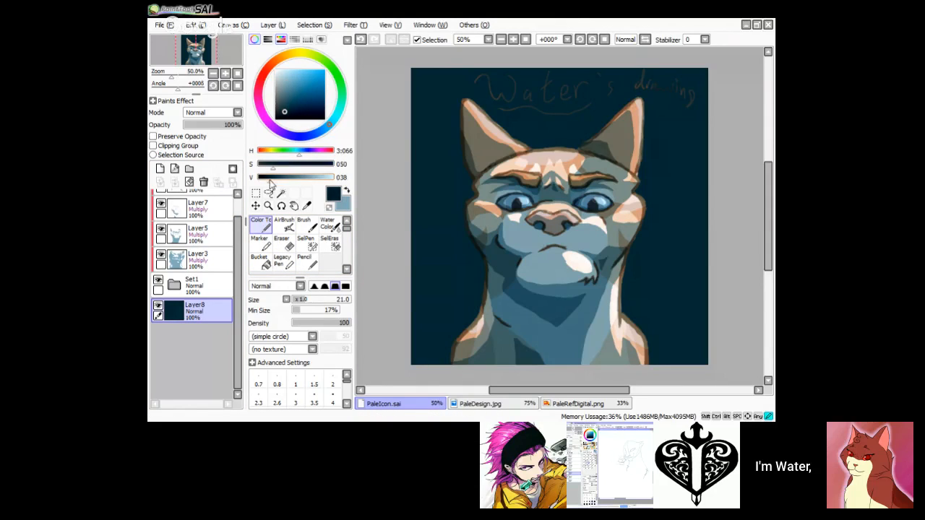
left_click(268, 268)
left_click(414, 255)
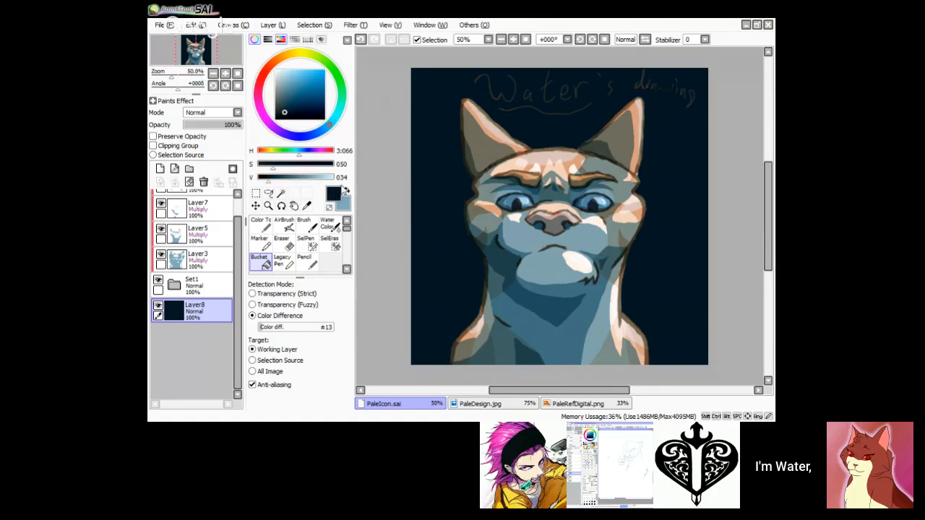
Step: Brighten the navy to value 74 and switch to the Brush tool at size 52
left_click(281, 178)
left_click(262, 226)
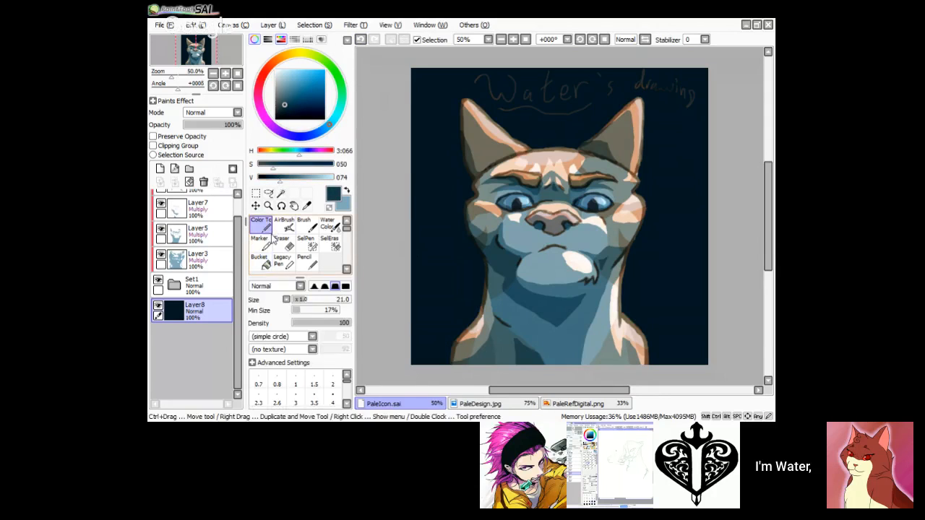
left_click(311, 302)
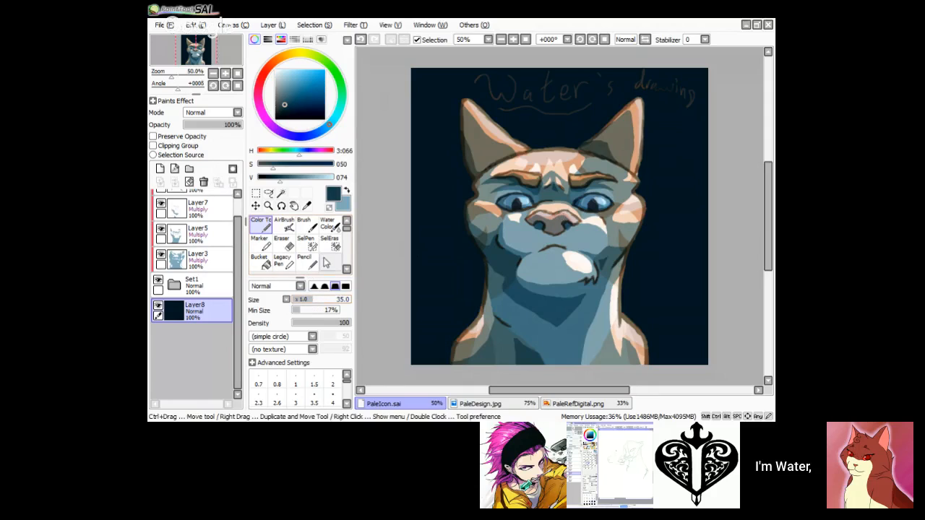
left_click(304, 225)
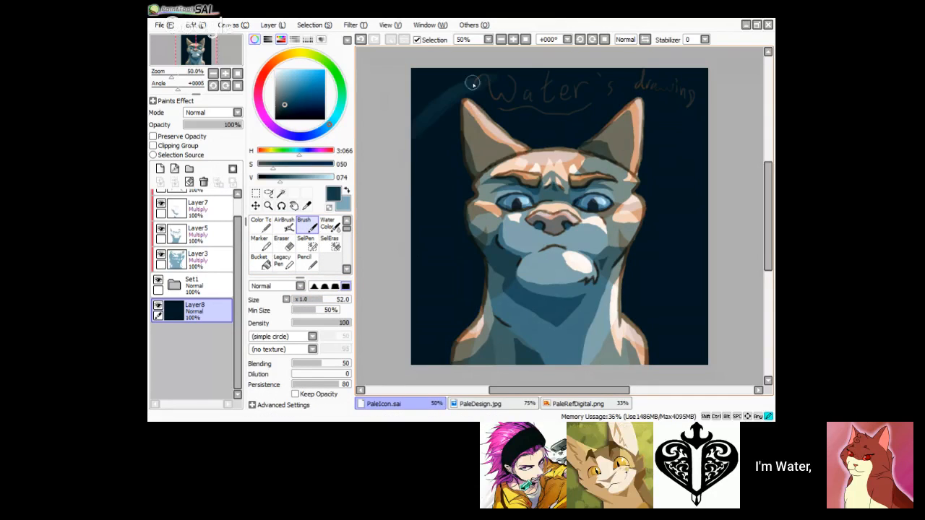
Step: Try brushing soft diagonal strokes over the upper-left background on Layer8, and undo them
left_click_drag(472, 83, 494, 71)
mouse_move(432, 100)
left_mouse_down()
mouse_move(406, 97)
mouse_move(512, 53)
left_mouse_up()
left_click_drag(409, 79, 568, 54)
left_click_drag(423, 109, 635, 68)
mouse_move(426, 136)
left_mouse_down()
mouse_move(607, 79)
mouse_move(443, 138)
mouse_move(440, 185)
left_mouse_up()
mouse_move(390, 236)
left_mouse_down()
mouse_move(465, 194)
mouse_move(440, 196)
left_mouse_up()
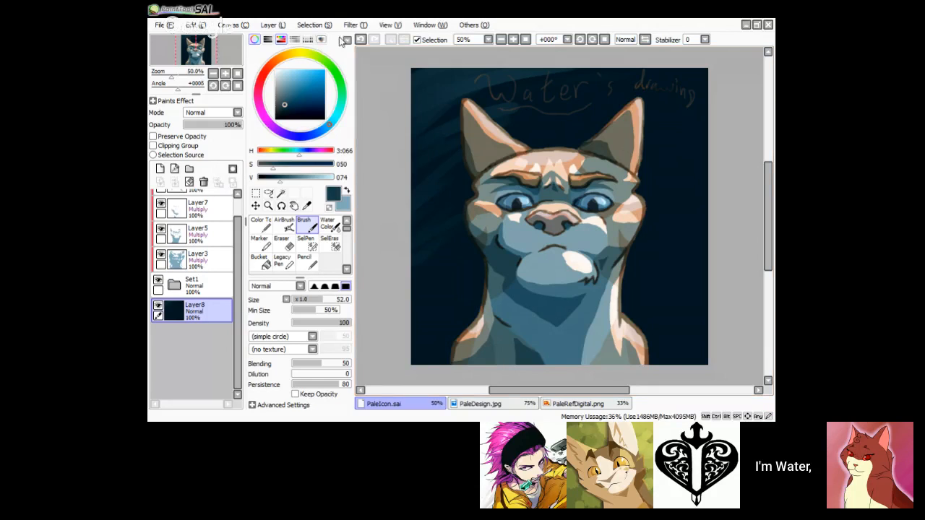
left_click(361, 39)
left_click(360, 39)
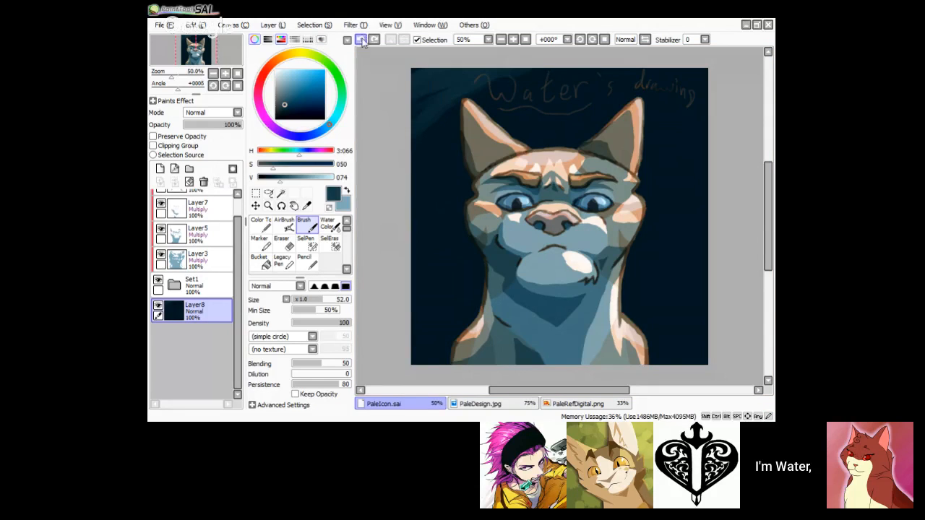
left_click(361, 39)
left_click(361, 39)
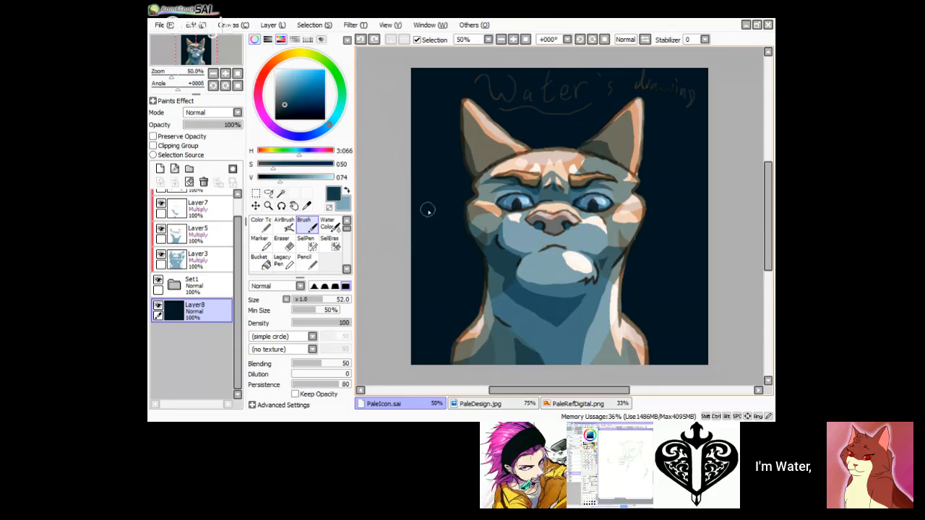
Step: Brush lighter value 74 navy strokes across the middle of Layer8's background, behind the cat's head and neck
left_click_drag(393, 192, 461, 177)
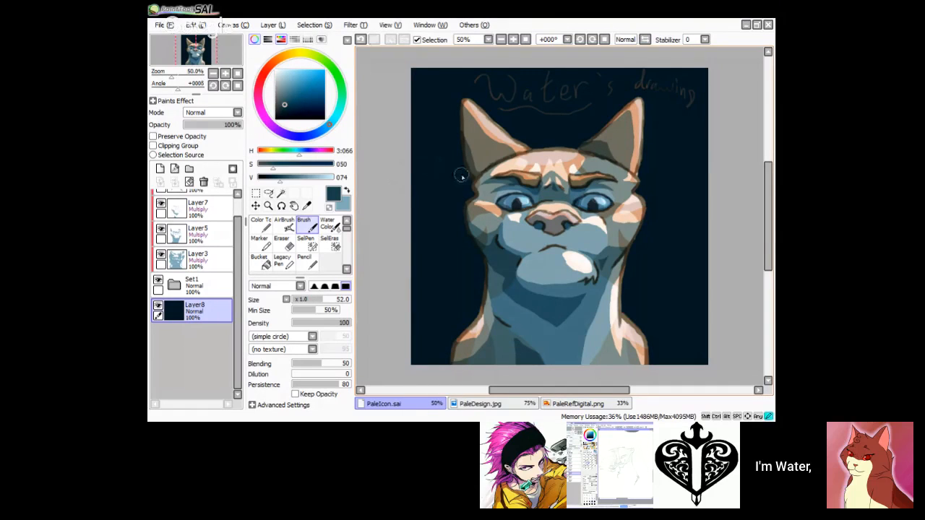
mouse_move(397, 212)
left_mouse_down()
mouse_move(471, 183)
mouse_move(507, 182)
left_mouse_up()
left_click_drag(389, 237, 499, 213)
mouse_move(423, 237)
left_mouse_down()
mouse_move(672, 226)
mouse_move(685, 247)
mouse_move(537, 234)
mouse_move(416, 249)
mouse_move(419, 264)
mouse_move(702, 265)
mouse_move(433, 264)
mouse_move(672, 266)
mouse_move(702, 255)
mouse_move(655, 242)
left_mouse_up()
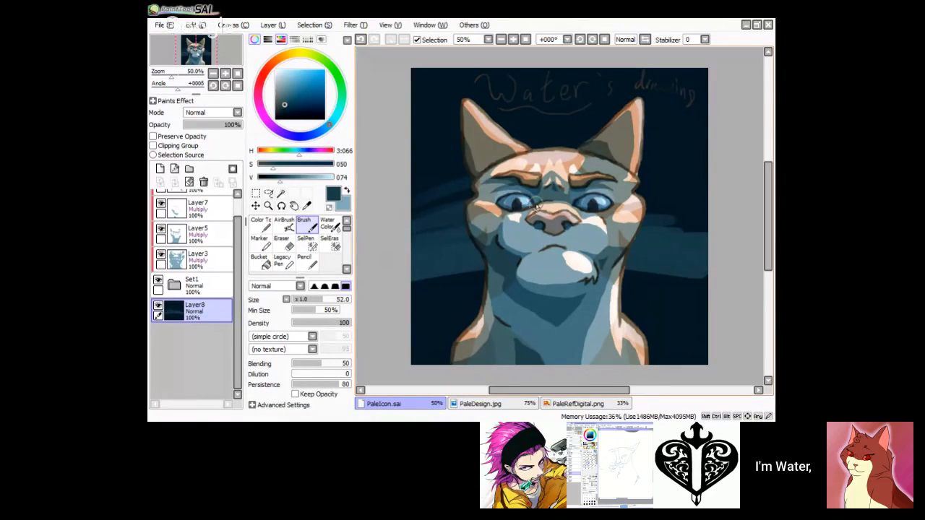
mouse_move(497, 239)
left_mouse_down()
mouse_move(424, 230)
mouse_move(524, 203)
left_mouse_up()
mouse_move(524, 204)
left_mouse_down()
mouse_move(401, 224)
mouse_move(499, 181)
left_mouse_up()
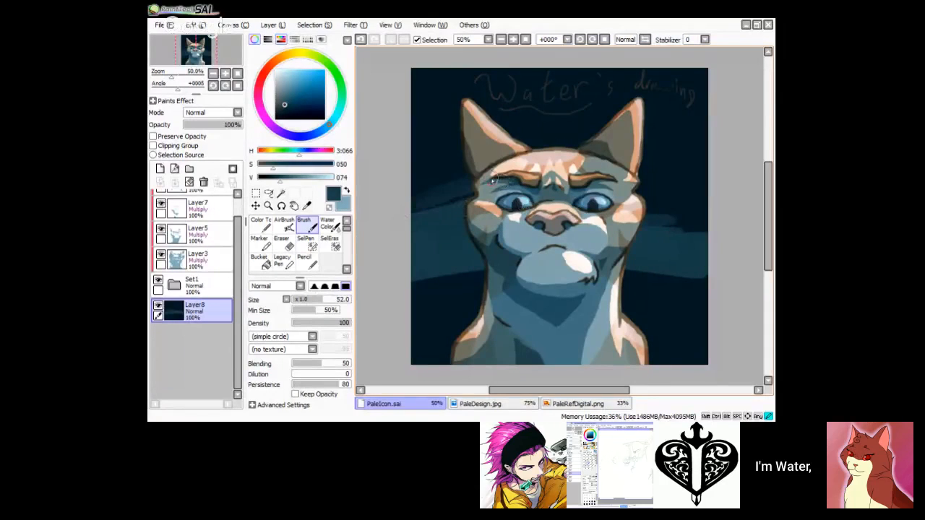
Step: Extend the lighter strokes up both sides of the cat's head, and touch up the sky with navy at value 38
left_click_drag(419, 209, 481, 195)
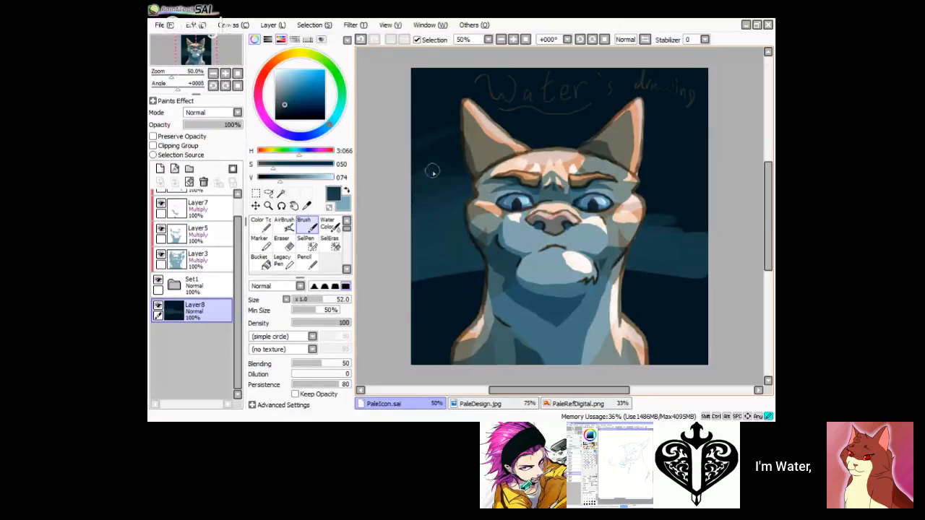
mouse_move(701, 236)
left_mouse_down()
mouse_move(632, 213)
mouse_move(662, 195)
mouse_move(642, 163)
left_mouse_up()
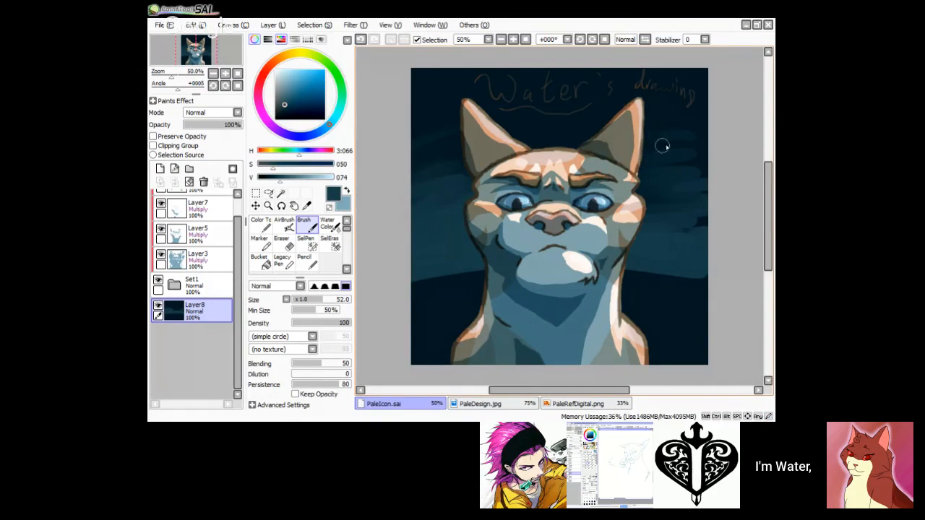
left_click_drag(681, 215, 629, 197)
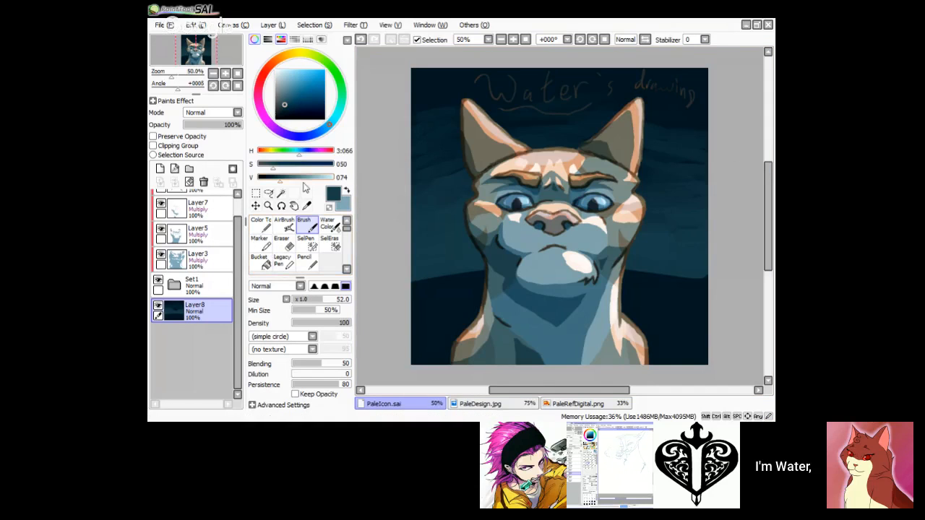
left_click(282, 177)
mouse_move(421, 179)
left_mouse_down()
mouse_move(507, 169)
mouse_move(406, 218)
left_mouse_up()
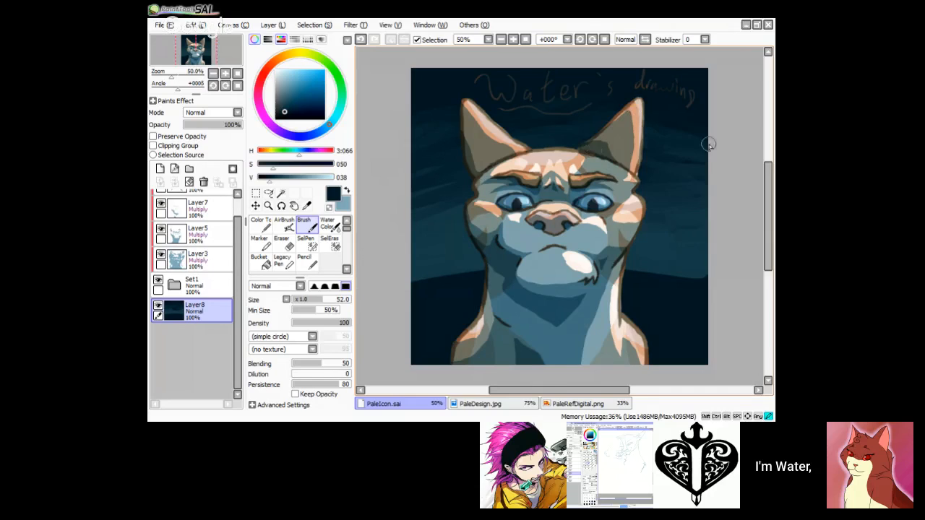
Step: Blend the background strokes on Layer8 into a soft night sky with the Blur brush at size 47
left_click(328, 224)
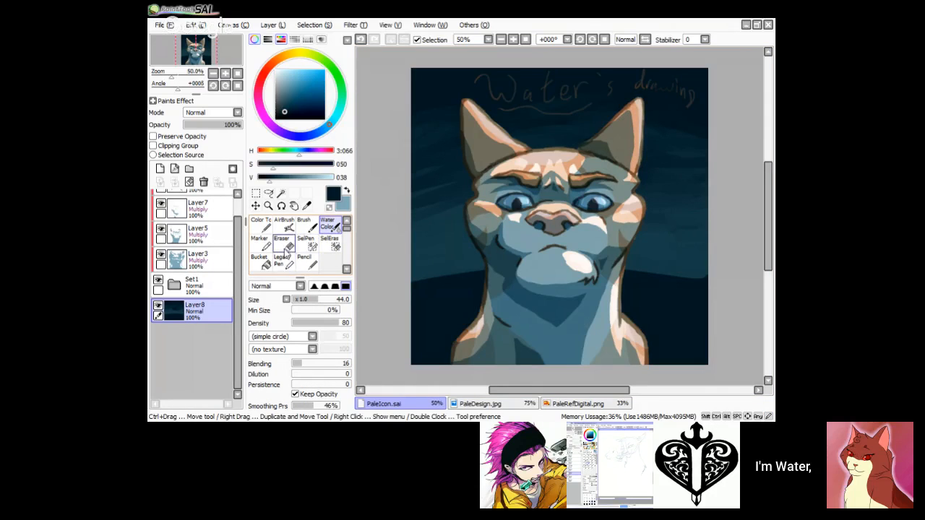
left_click(346, 268)
left_click(341, 267)
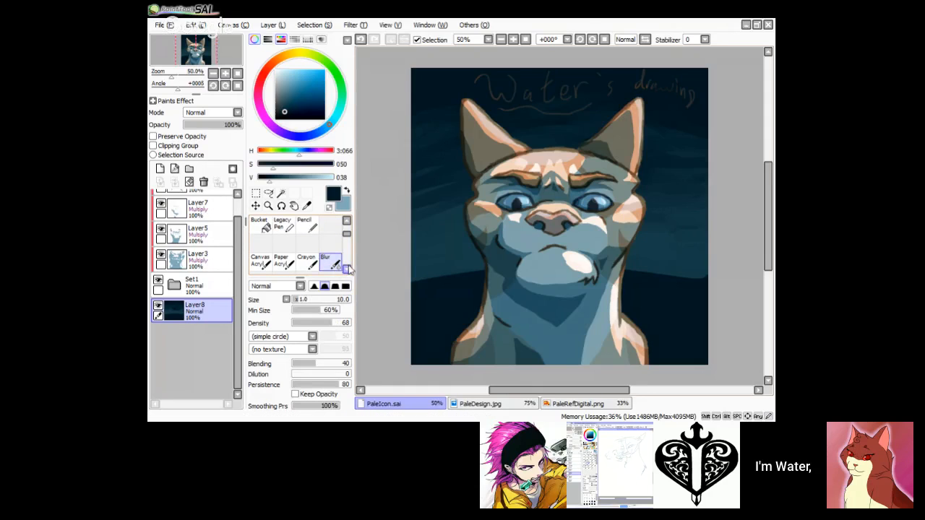
left_click(308, 300)
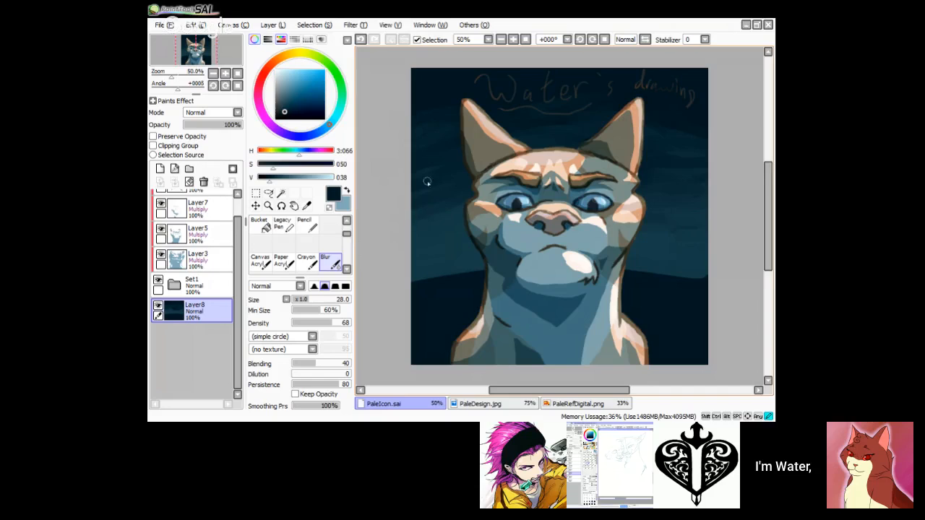
left_click(322, 301)
mouse_move(669, 269)
left_mouse_down()
mouse_move(677, 260)
mouse_move(716, 267)
left_mouse_up()
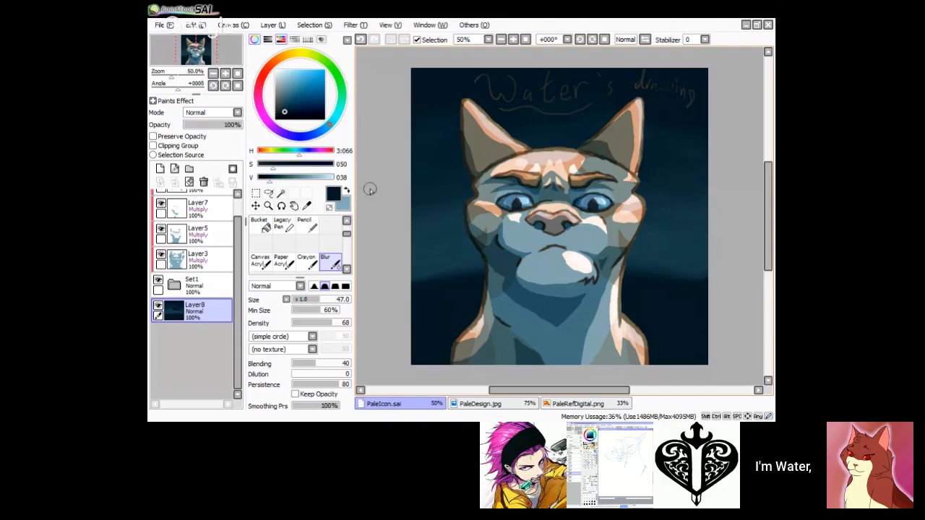
Step: Set up the first pen tool at size 20 with a pale blue of saturation 14 and value 240
scroll(333, 229, "up", 2)
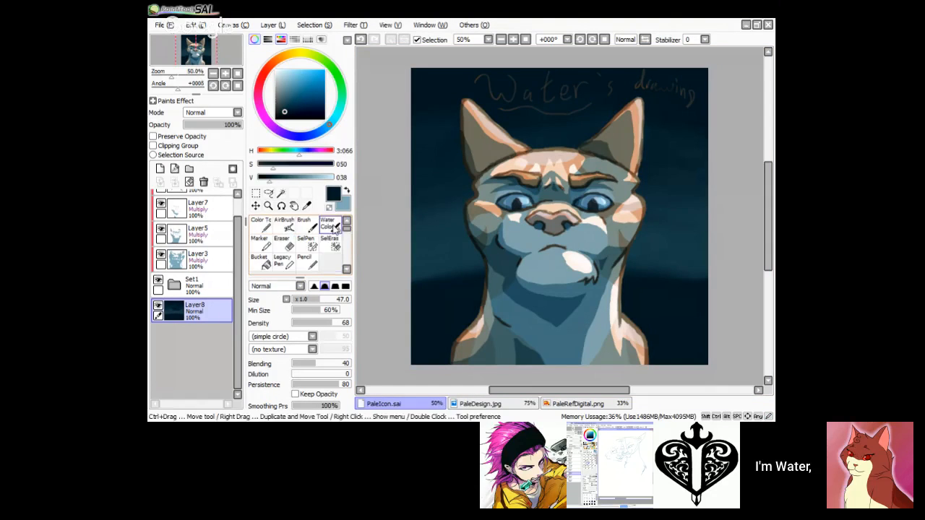
left_click(262, 224)
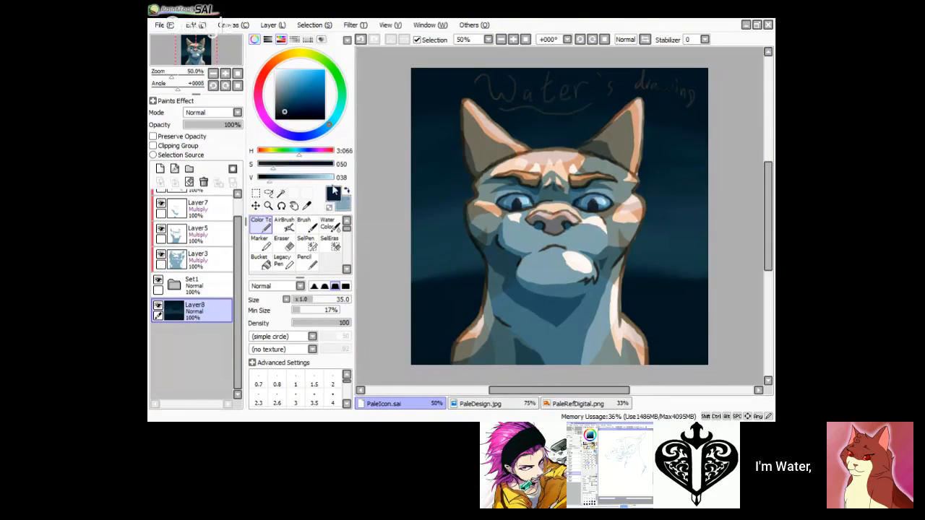
left_click_drag(292, 178, 329, 177)
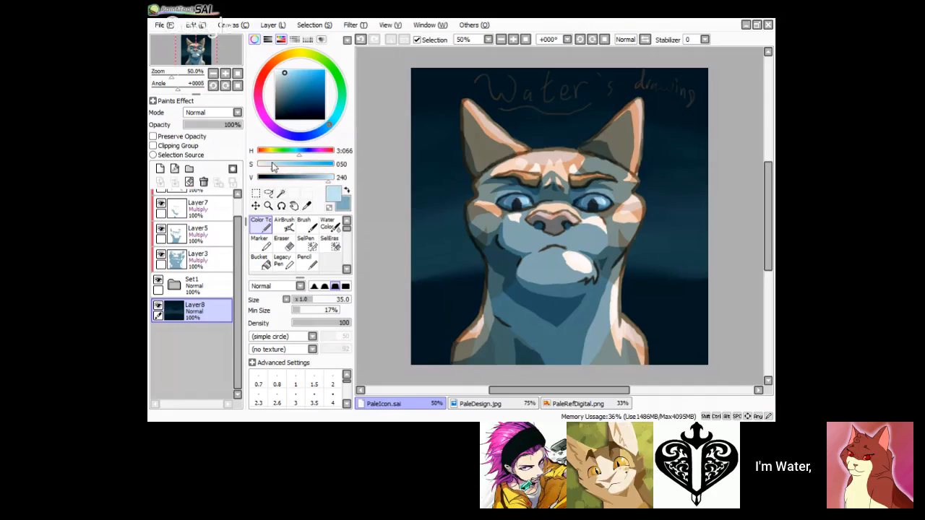
left_click_drag(271, 163, 262, 165)
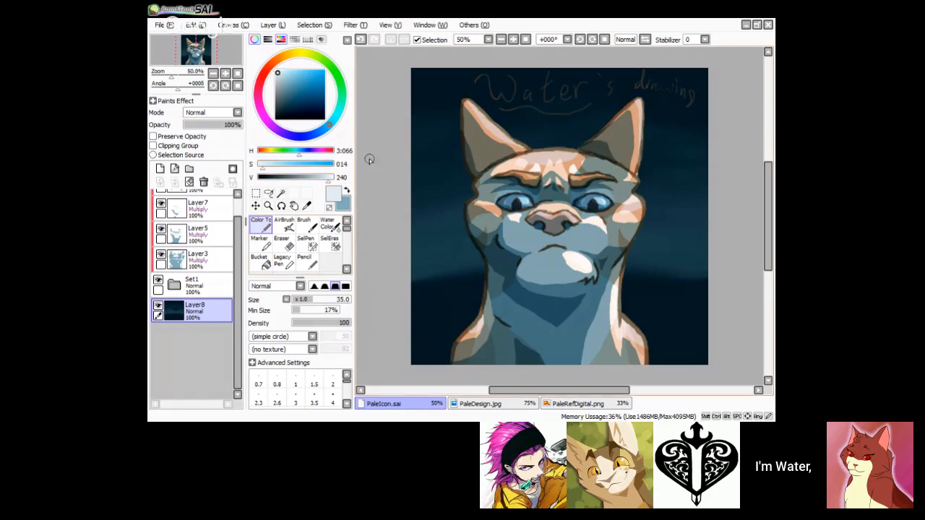
mouse_move(301, 303)
left_mouse_down()
mouse_move(311, 302)
mouse_move(299, 302)
left_mouse_up()
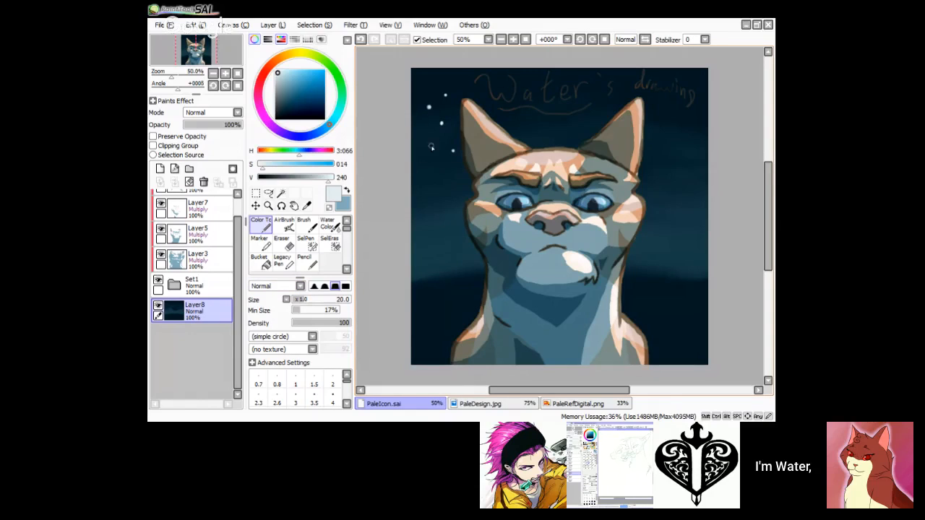
Step: Try dotting small pale blue stars over the sky around the cat's head on Layer8
left_click(507, 119)
left_click(480, 97)
left_click(575, 127)
left_click(534, 112)
left_click(570, 108)
left_click(523, 81)
left_click(548, 73)
left_click(694, 71)
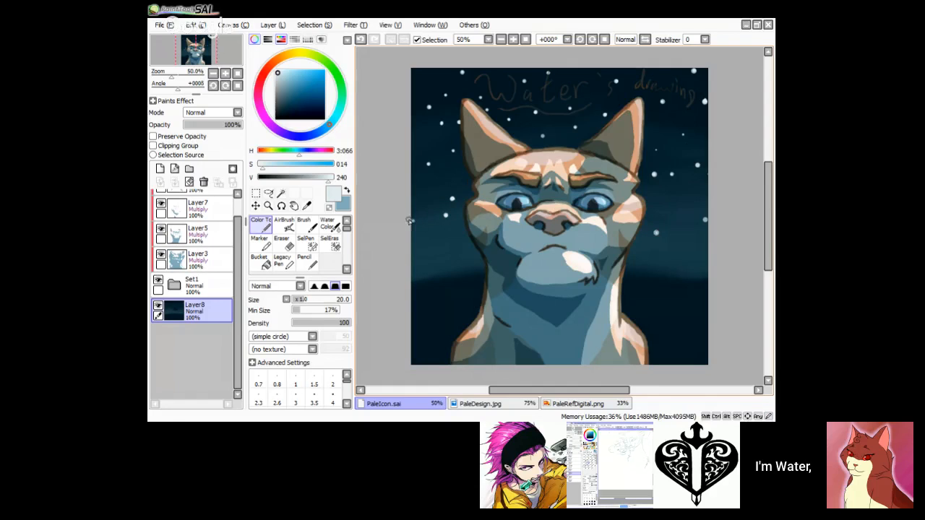
Step: Try an eraser stroke beside the left-hand ear, and undo it together with all the stars on Layer8
key("e")
left_click_drag(448, 109, 436, 132)
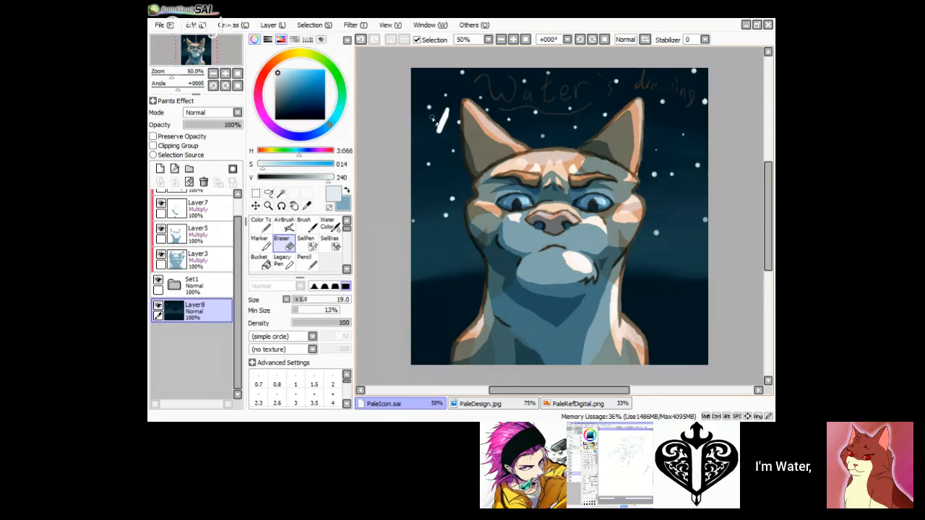
left_click(360, 40)
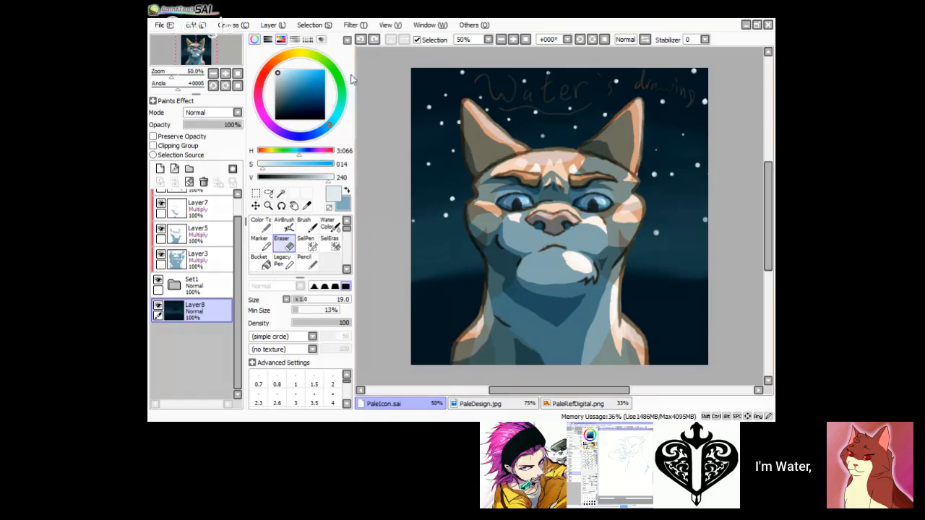
left_click(361, 40)
left_click(361, 40)
left_click(362, 40)
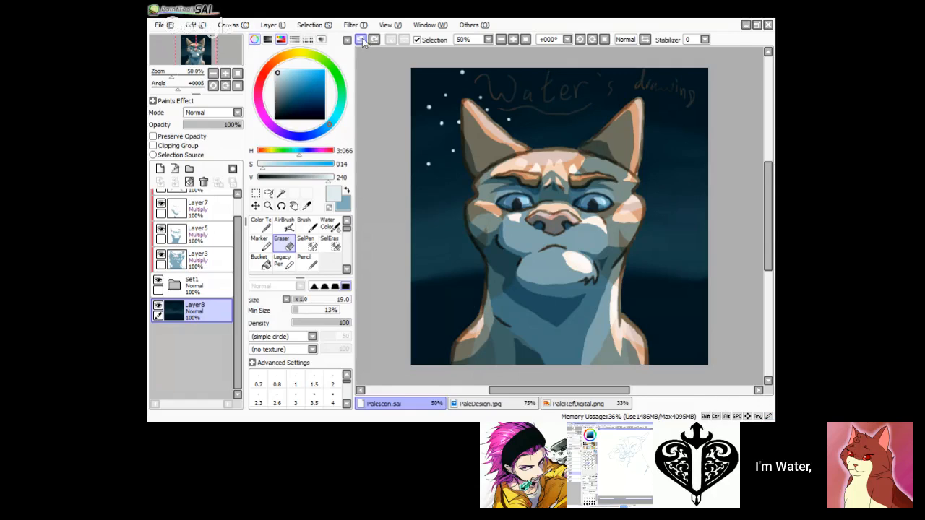
left_click(361, 40)
left_click(361, 39)
left_click(361, 40)
left_click(361, 40)
Step: Create a new layer above Layer8 and dot size 20 pale blue stars across the sky around the cat
left_click(260, 226)
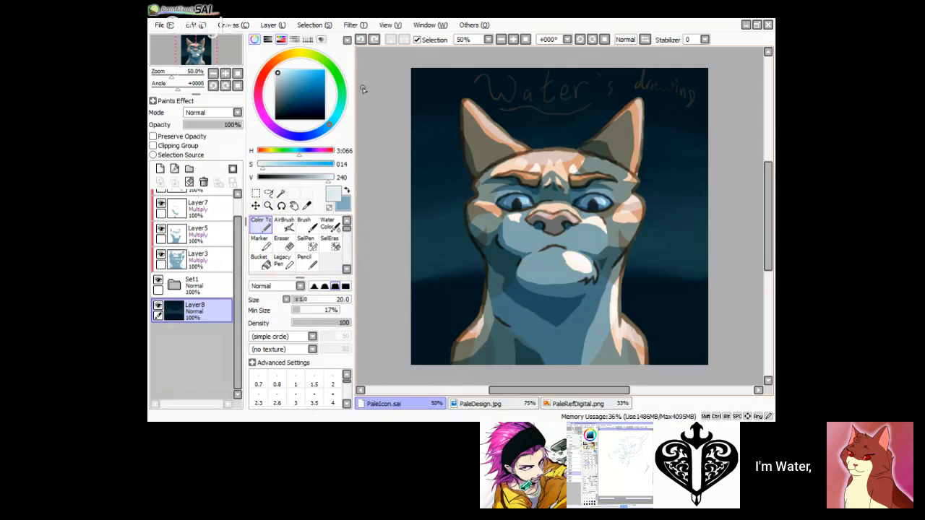
left_click(159, 168)
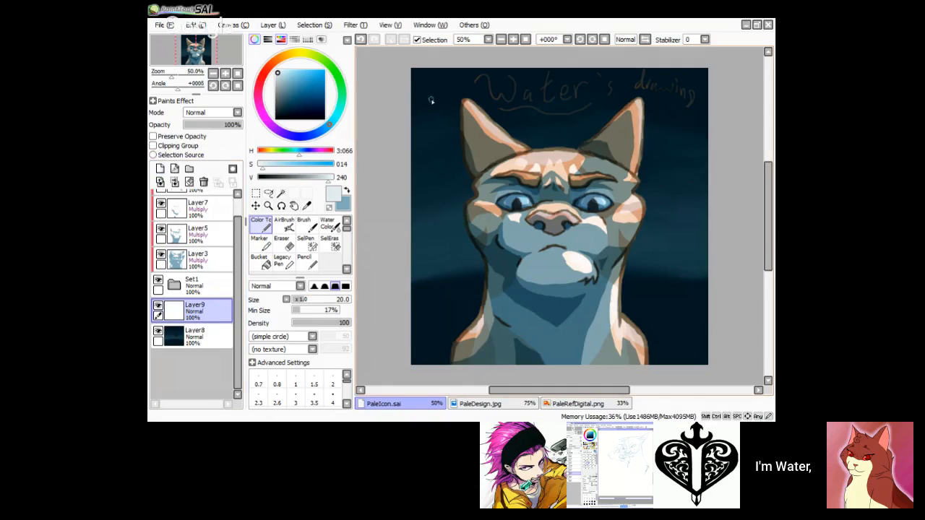
left_click(448, 150)
left_click(424, 205)
left_click(462, 231)
left_click(655, 194)
left_click(673, 133)
left_click(680, 90)
left_click(661, 111)
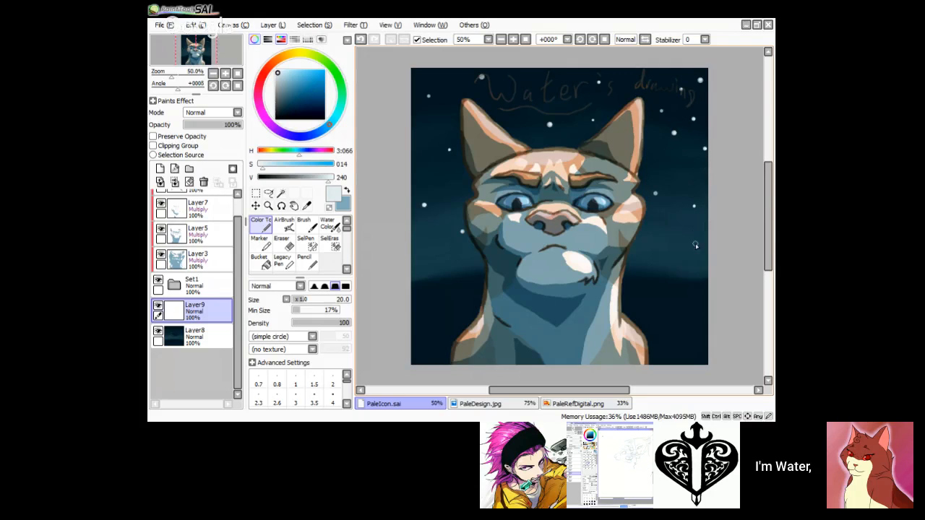
left_click(660, 263)
left_click(418, 140)
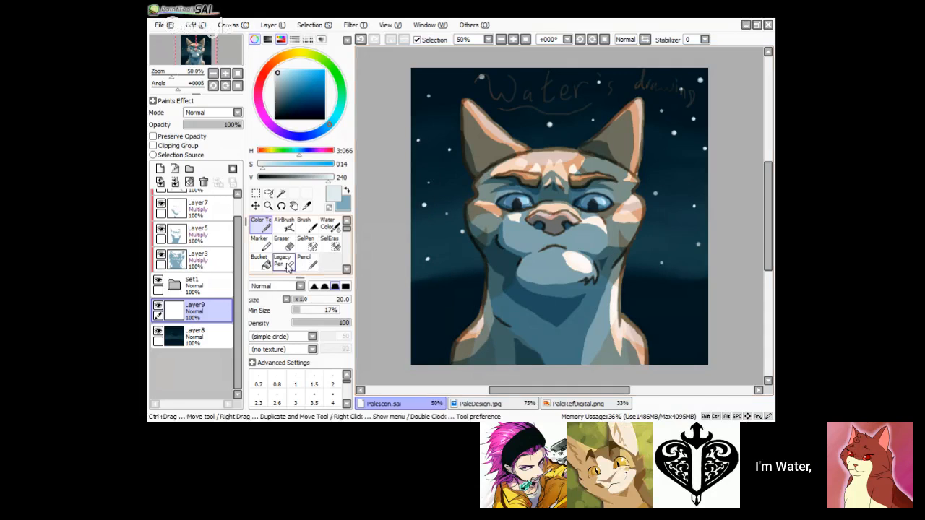
Step: Try smearing the stars beside the cat's left-hand cheek with the Blur brush at sizes 18 and 11, and undo the strokes
left_click(328, 225)
scroll(340, 263, "down", 2)
left_click(326, 260)
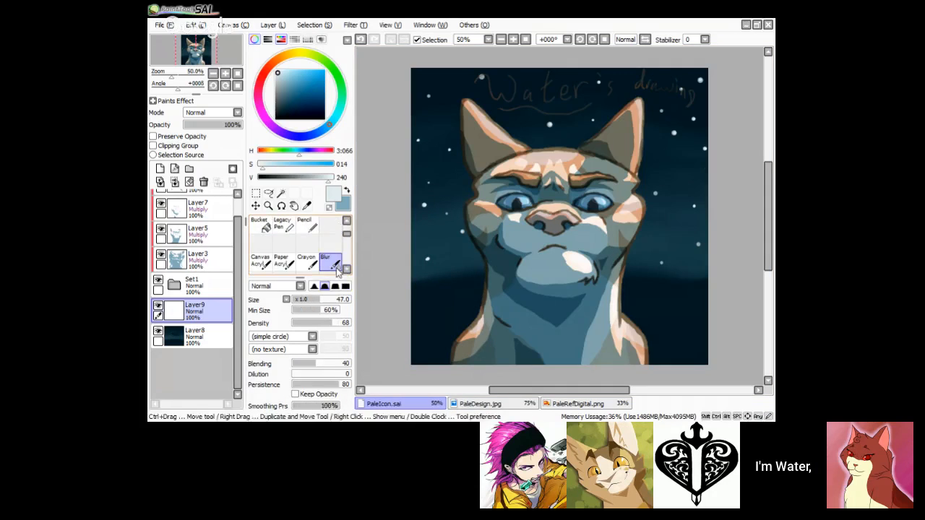
left_click_drag(315, 302, 304, 301)
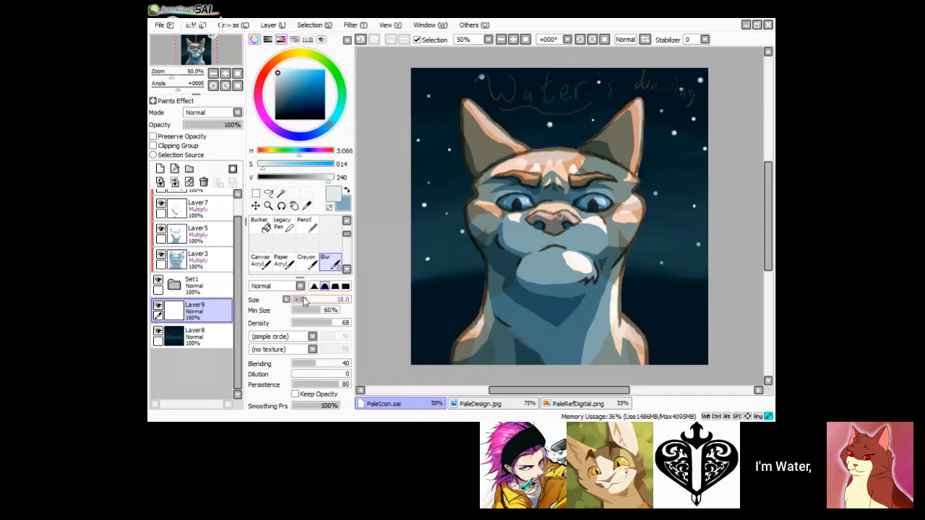
left_click_drag(425, 205, 424, 212)
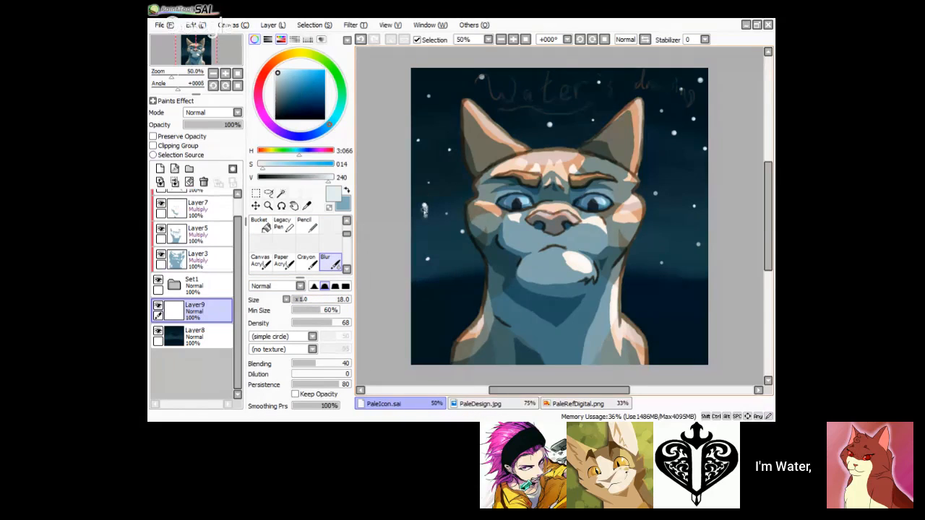
left_click(361, 39)
left_click_drag(303, 301, 298, 301)
mouse_move(426, 216)
left_mouse_down()
mouse_move(425, 202)
mouse_move(462, 232)
left_mouse_up()
left_click(360, 40)
left_click(360, 40)
left_click(360, 41)
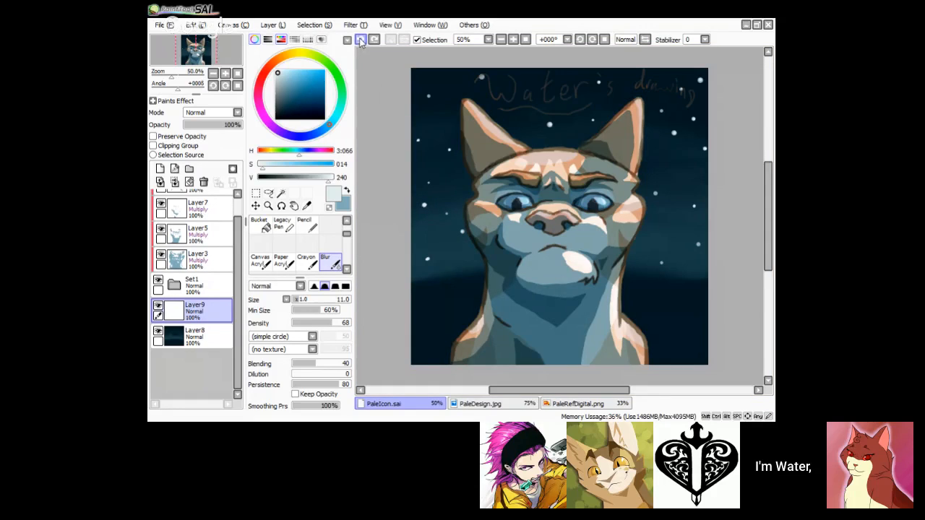
Step: Reduce the Blur brush to size 5 and pull small points out of the stars beside the left-hand cheek on Layer9
left_click(298, 302)
left_click_drag(299, 302, 296, 301)
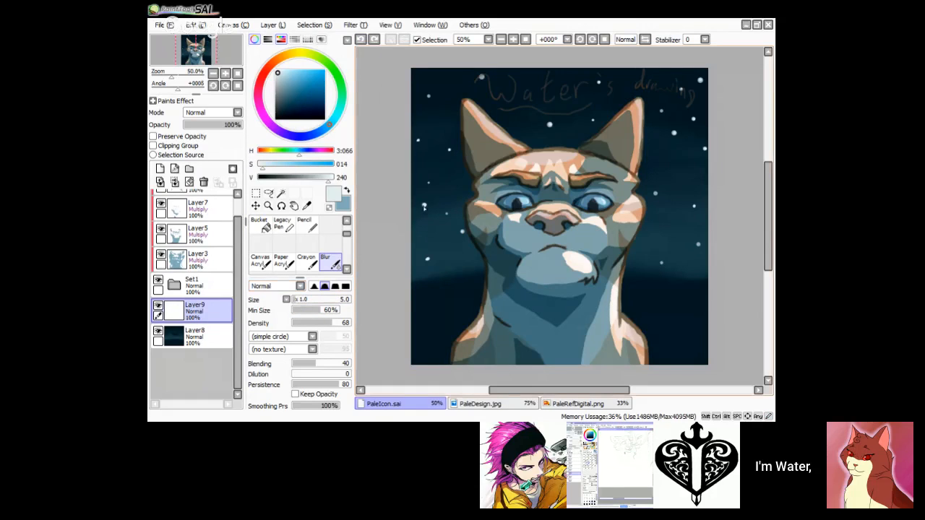
left_click_drag(424, 208, 425, 205)
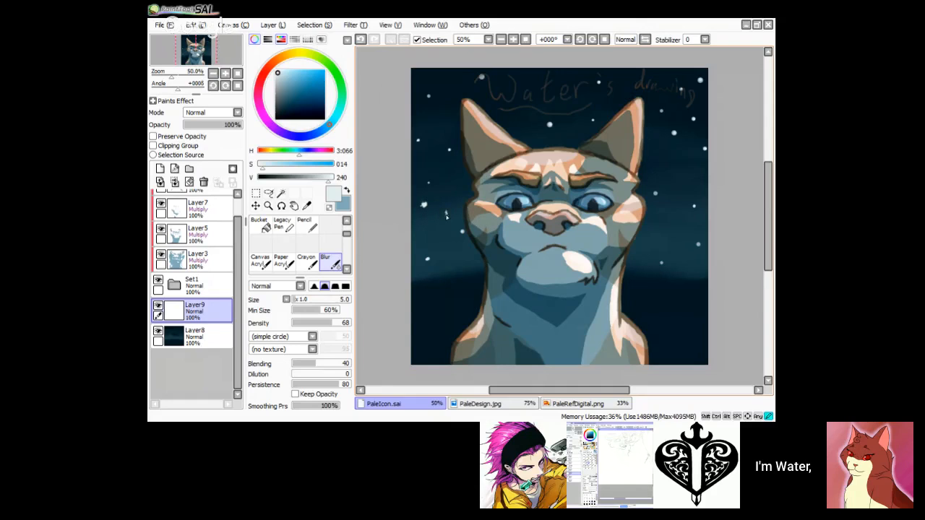
left_click_drag(445, 215, 463, 231)
left_click_drag(432, 268, 429, 264)
left_click_drag(431, 266, 433, 262)
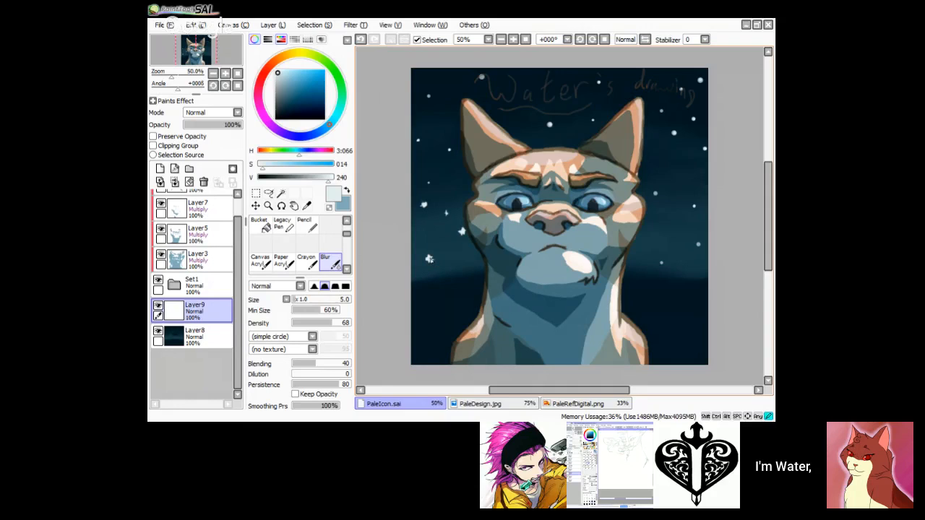
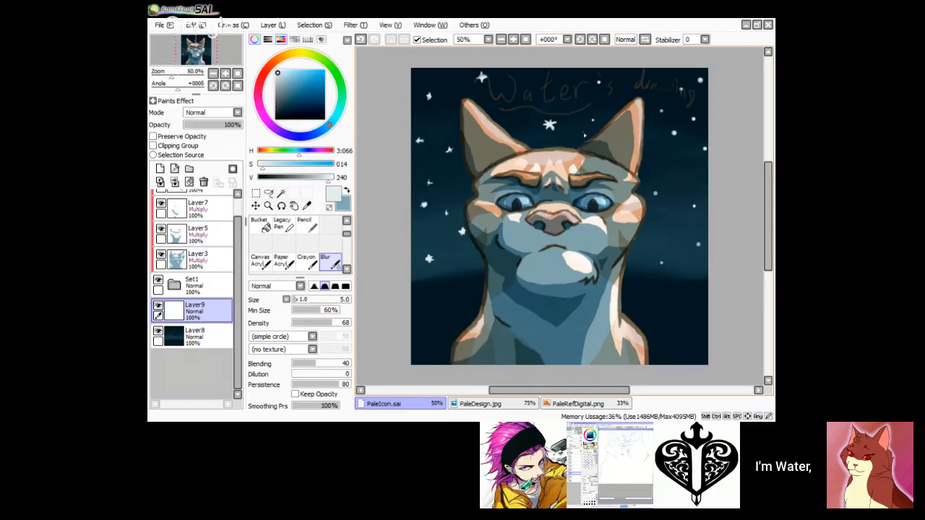
Step: Redo the points on the star above the forehead, and add points to the two stars near the right-hand ear
left_click(366, 41)
left_click(550, 124)
left_click_drag(547, 127, 551, 126)
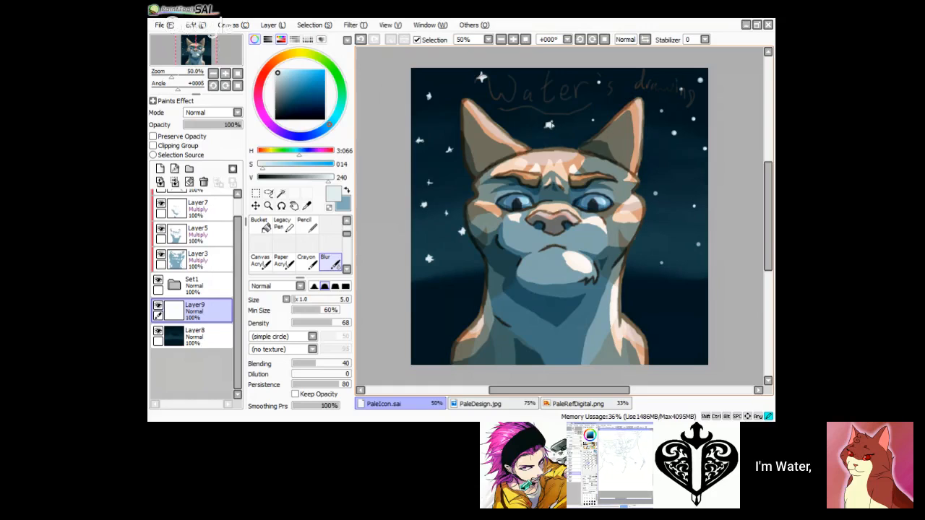
left_click_drag(593, 121, 593, 122)
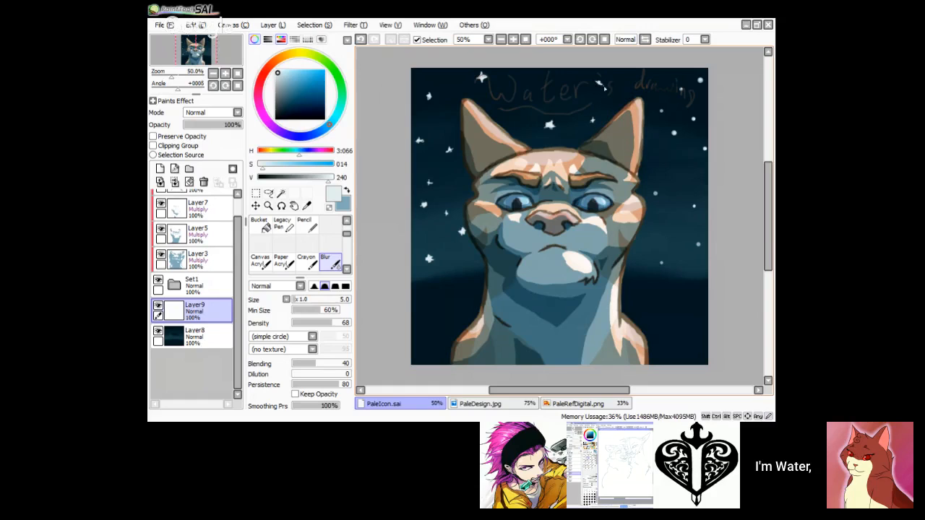
left_click_drag(599, 83, 599, 82)
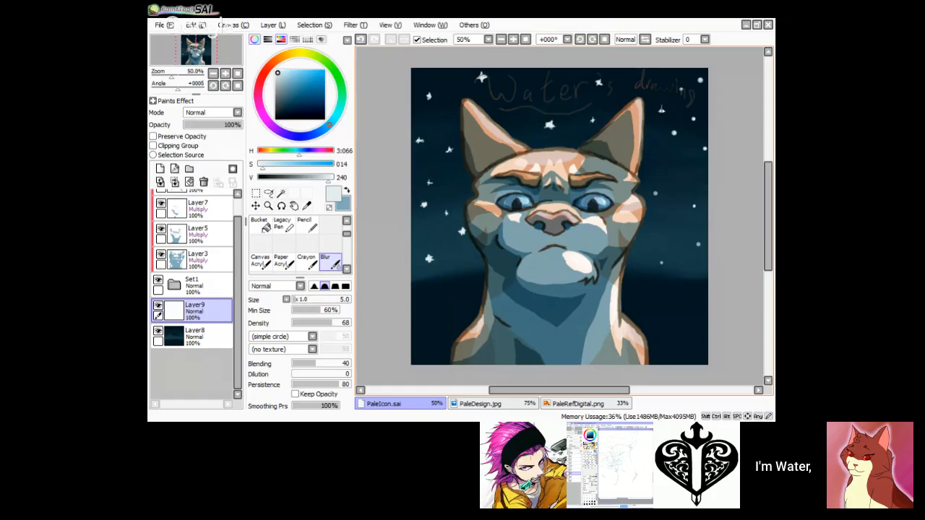
Step: Pull small points out of the remaining round stars beside the right-hand ear and cheek with the size 5 Blur brush
left_click_drag(663, 111, 659, 114)
left_click_drag(699, 85, 700, 82)
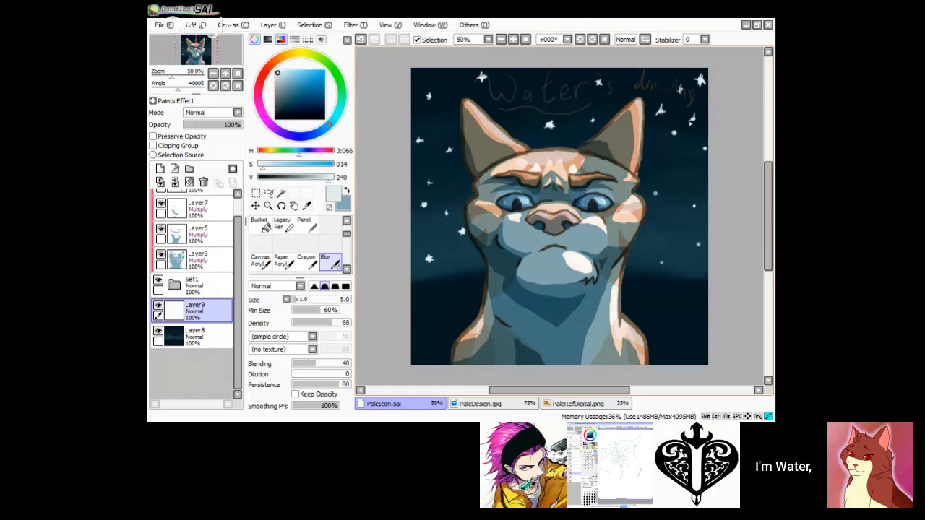
left_click_drag(694, 119, 697, 119)
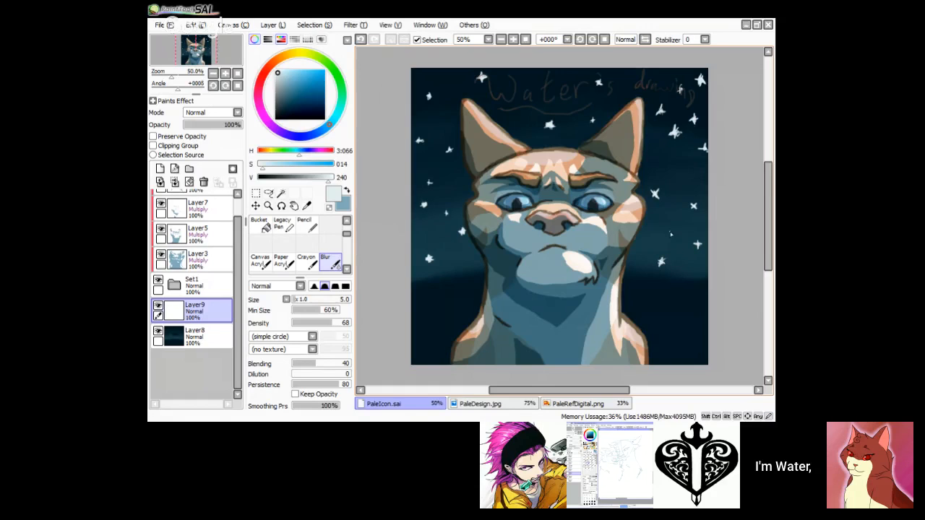
Step: Enlarge the Blur brush to size 76 and soften the stars beside the left-hand ear and cheek into hazy glows
left_click(315, 300)
left_click(316, 301)
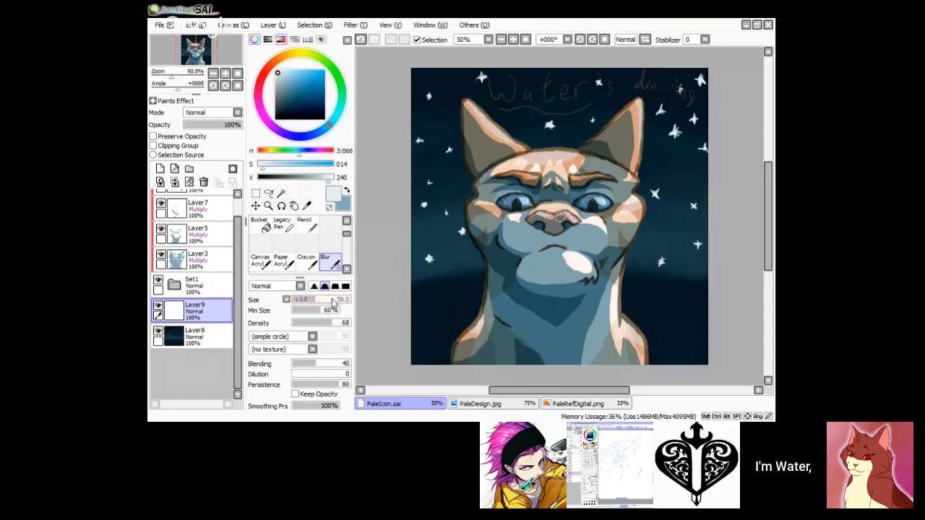
left_click_drag(332, 302, 341, 301)
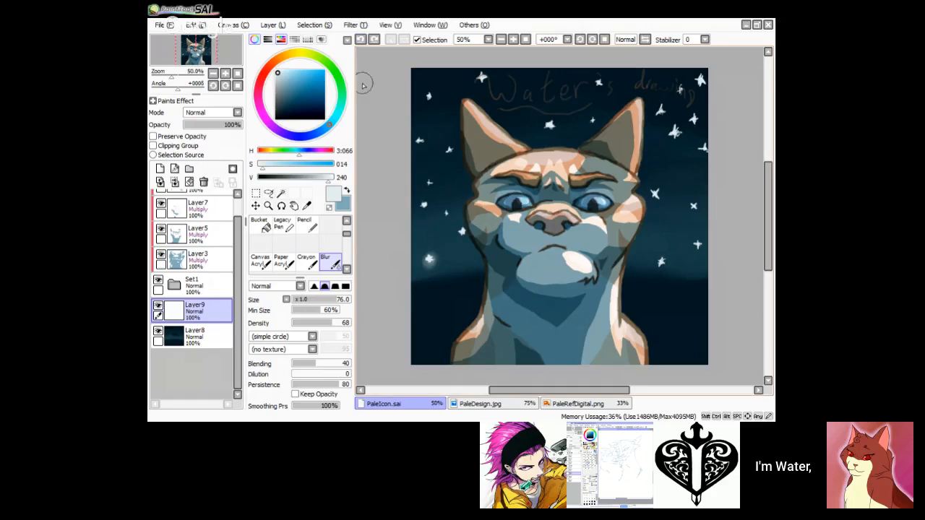
left_click(424, 204)
left_click(428, 181)
left_click_drag(419, 142, 418, 140)
left_click(419, 138)
left_click(447, 150)
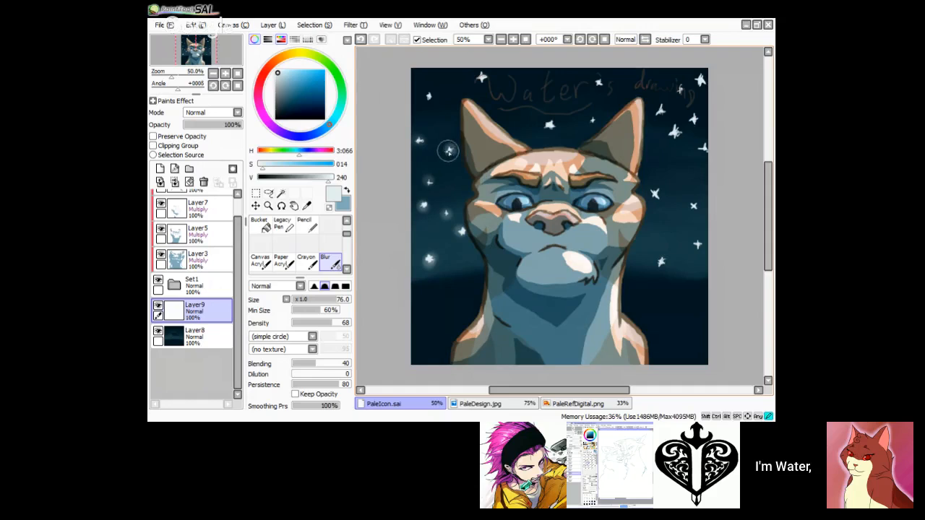
left_click(428, 96)
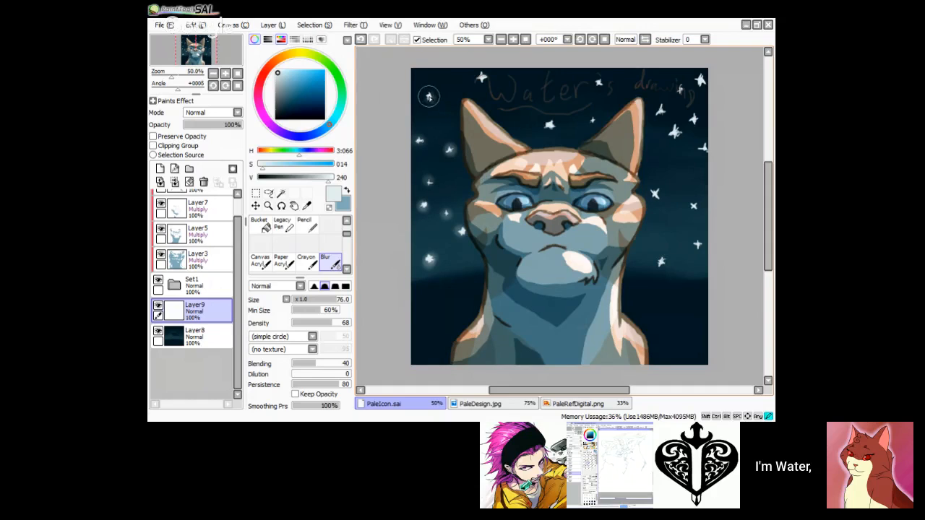
Step: Blur soft glows around the stars above and between the cat's ears
left_click(482, 76)
left_click(551, 125)
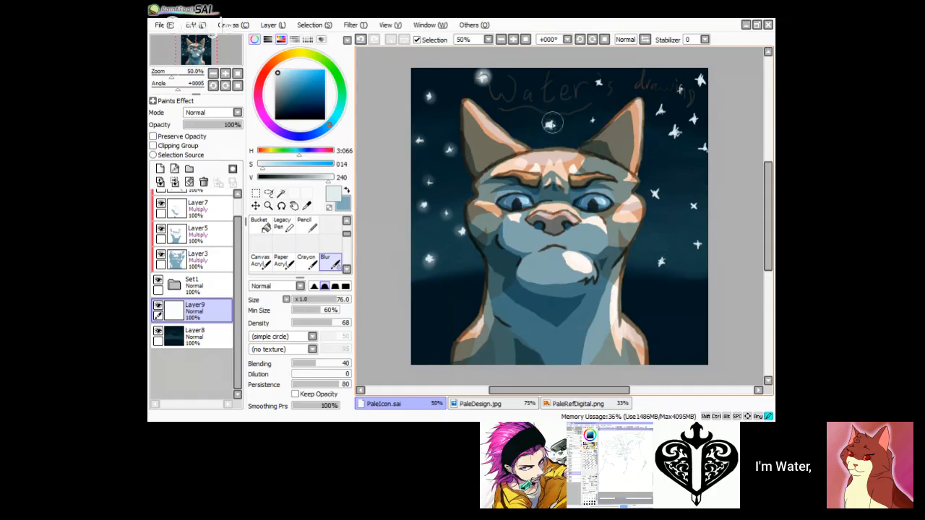
left_click(592, 120)
left_click(598, 83)
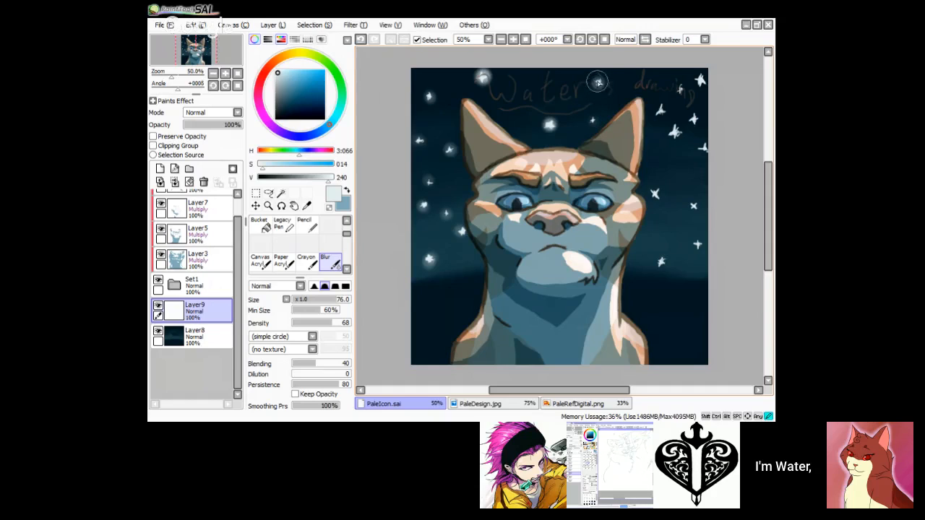
left_click(592, 121)
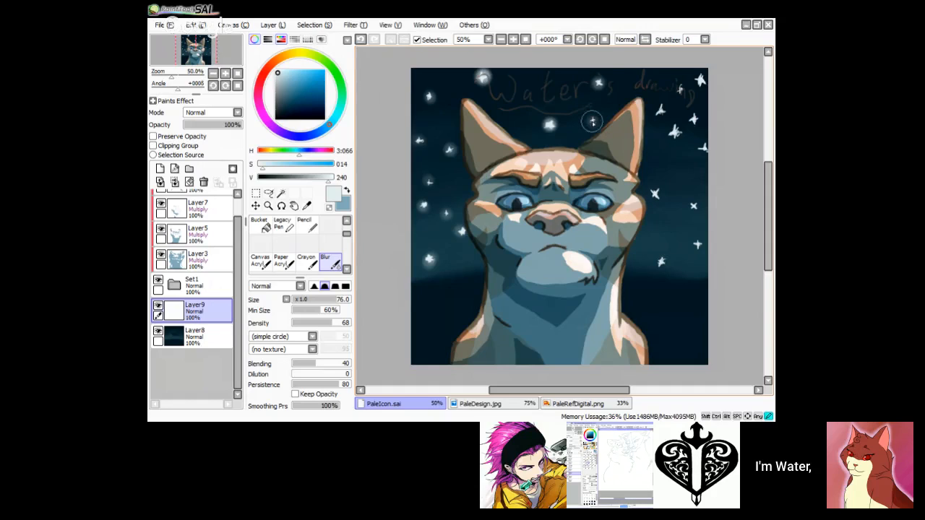
Step: Blur glows around the cluster of stars in the upper sky beside the right-hand ear
left_click(660, 111)
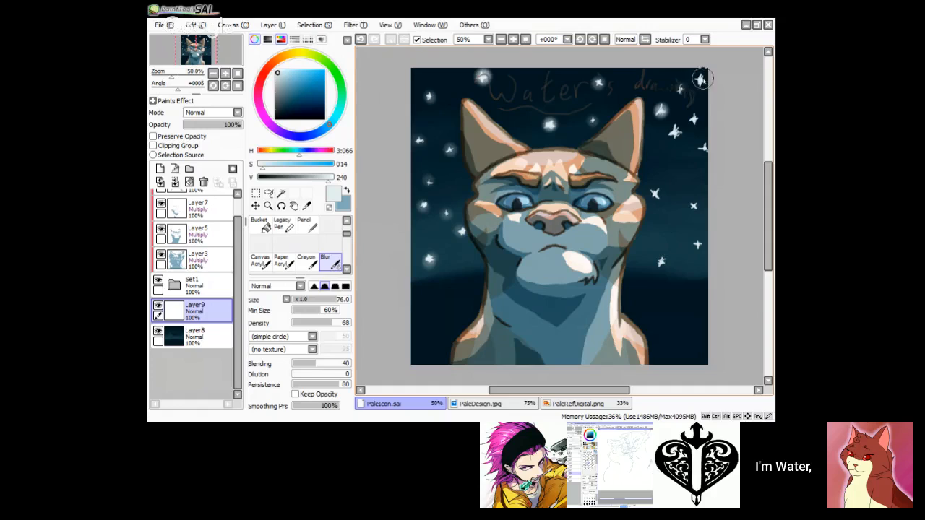
left_click(700, 78)
left_click(679, 88)
left_click(700, 79)
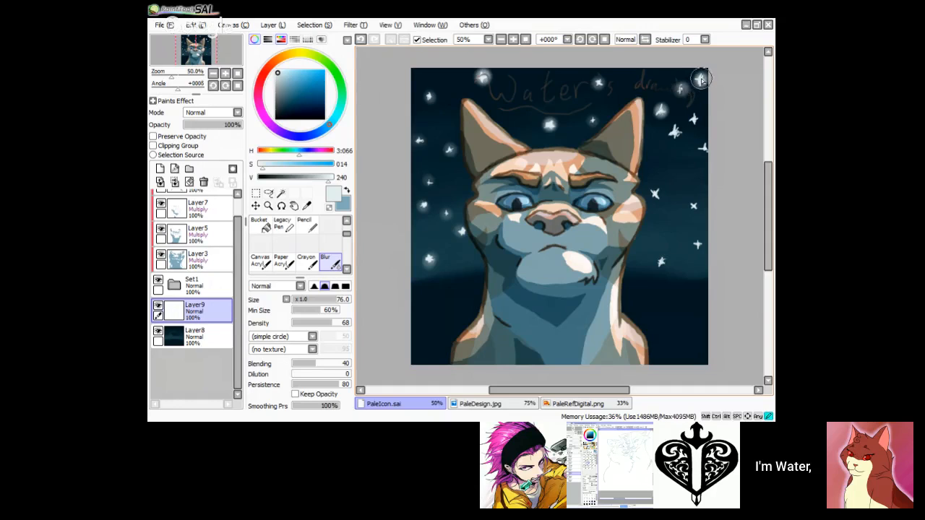
left_click(675, 131)
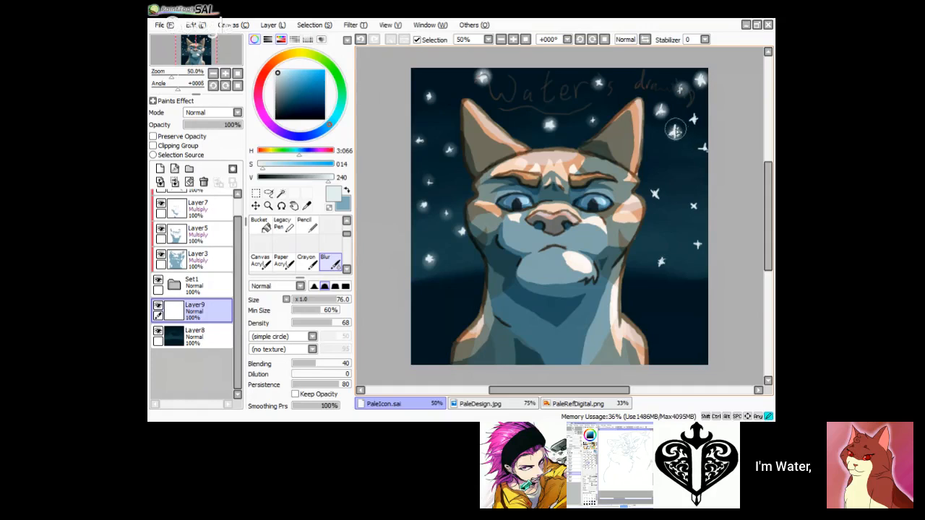
left_click_drag(674, 129, 695, 122)
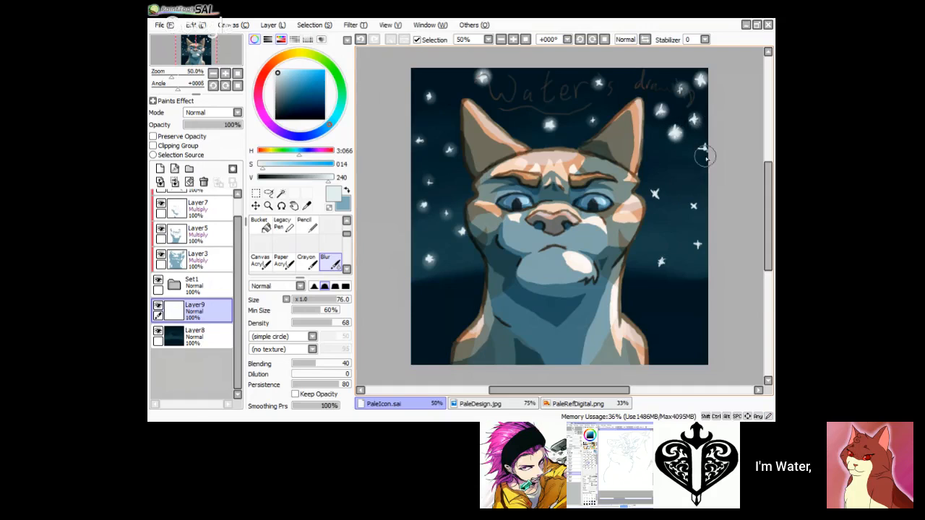
Step: Blur glows around the stars beside the right-hand cheek and neck, and strengthen the glow on the star above the forehead
left_click(704, 153)
left_click_drag(651, 195, 657, 196)
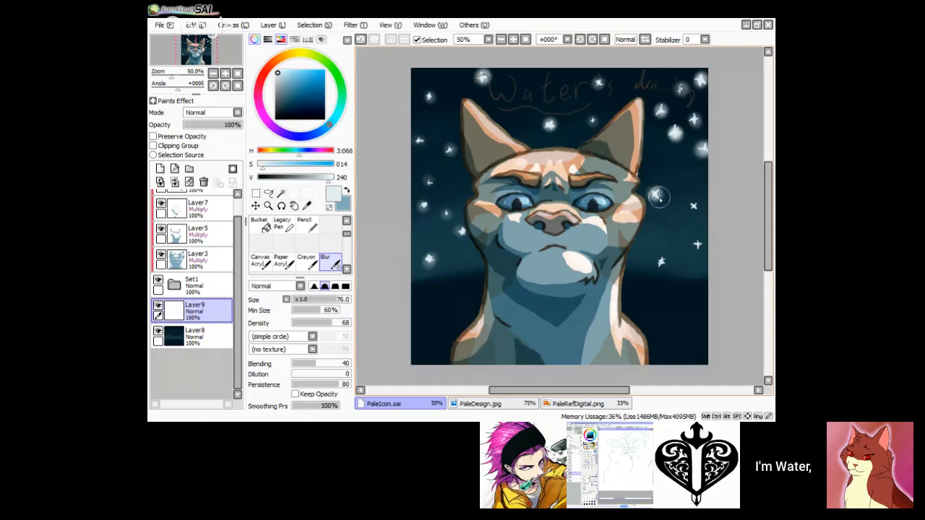
left_click(694, 206)
left_click(698, 245)
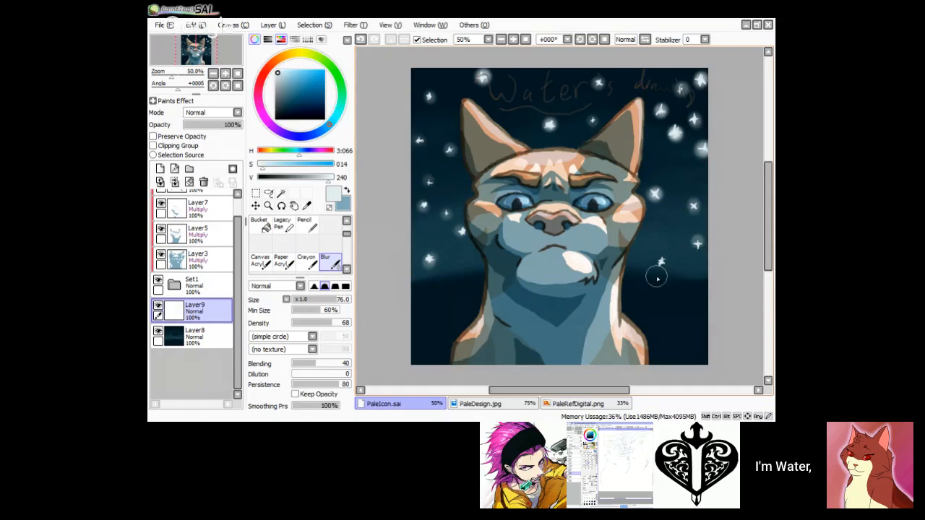
left_click(659, 262)
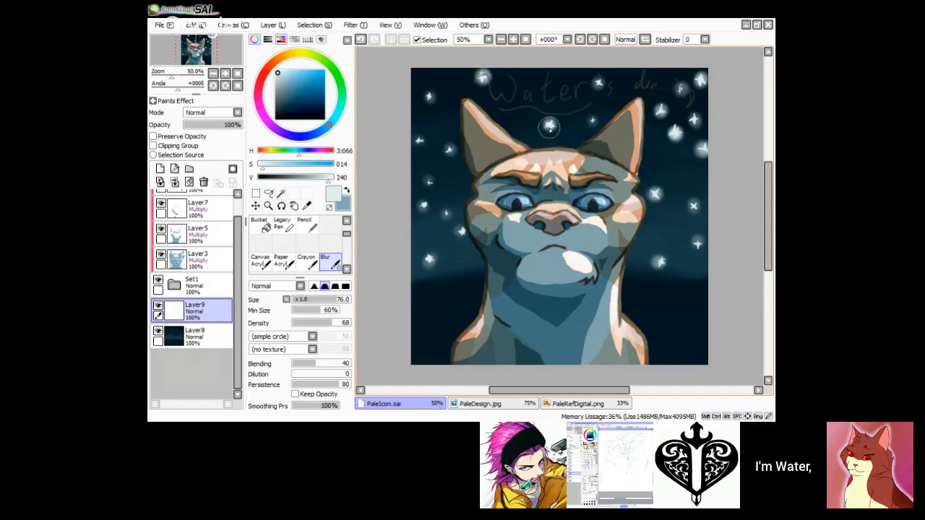
left_click_drag(549, 126, 549, 129)
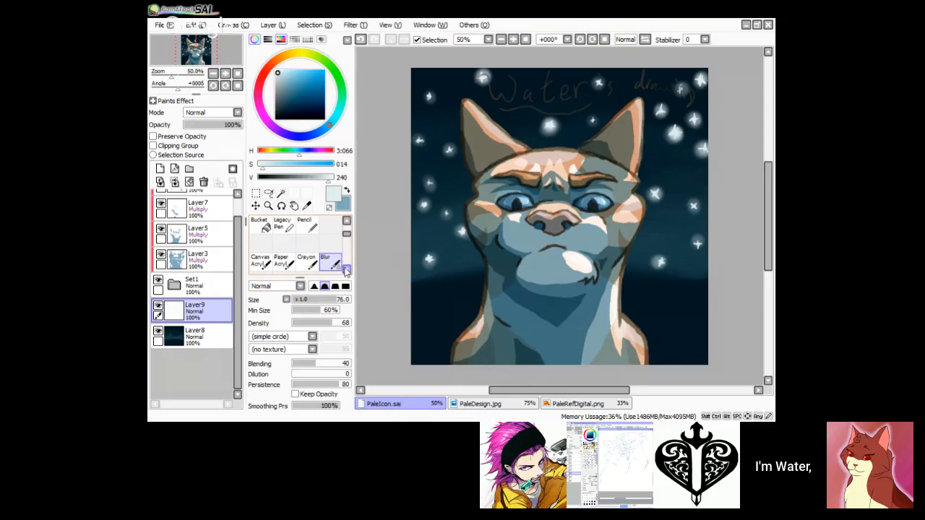
left_click(344, 221)
left_click(346, 268)
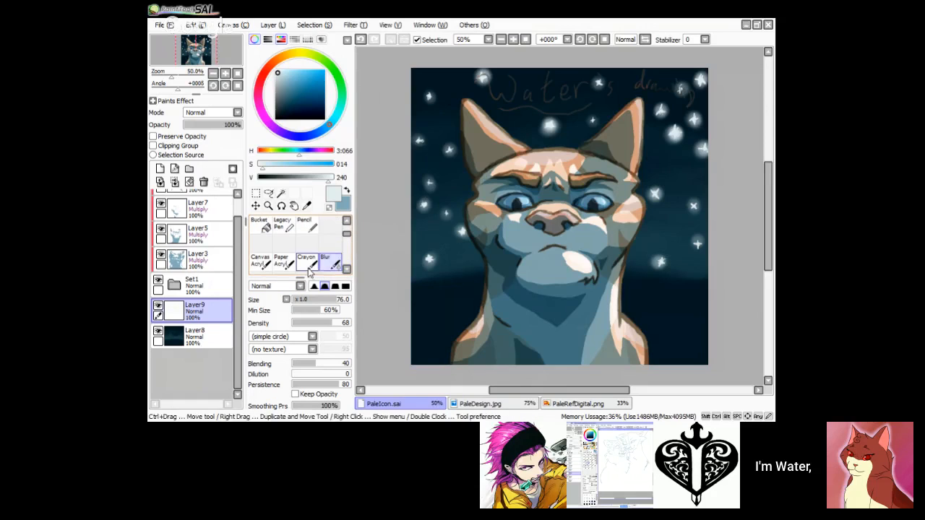
left_click(346, 222)
left_click(346, 222)
left_click(281, 241)
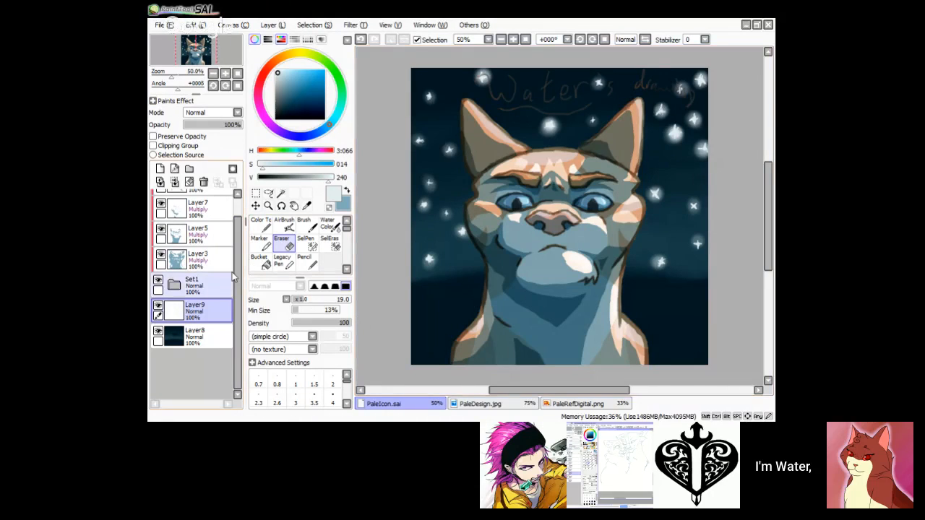
Step: Create a new layer above Layer9 and prepare a size 41 brush in a dark teal shifted from the sky colour on Layer8
left_click(159, 168)
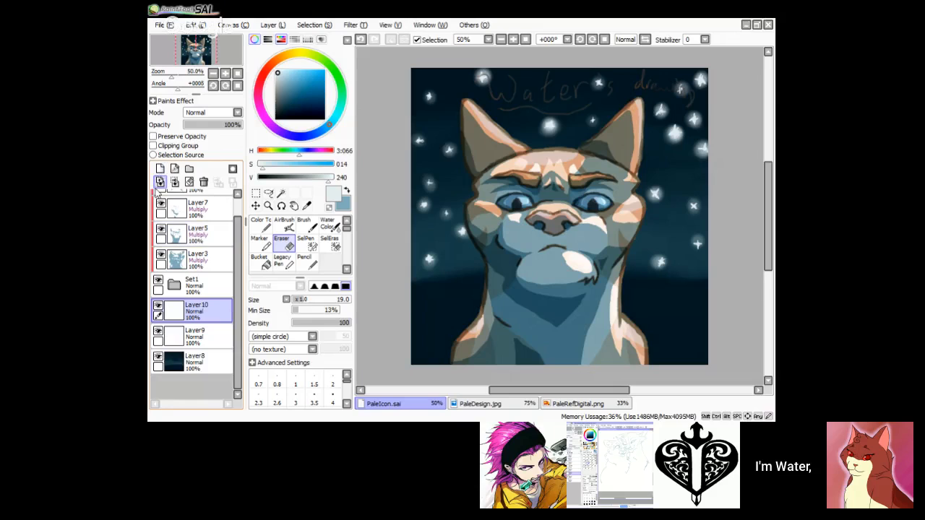
left_click(262, 227)
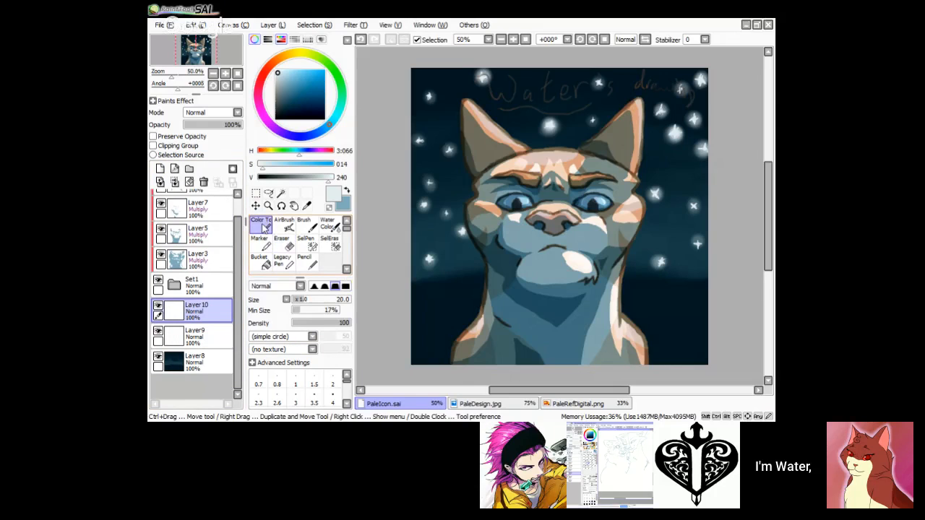
left_click(213, 359)
left_click(440, 321, "alt")
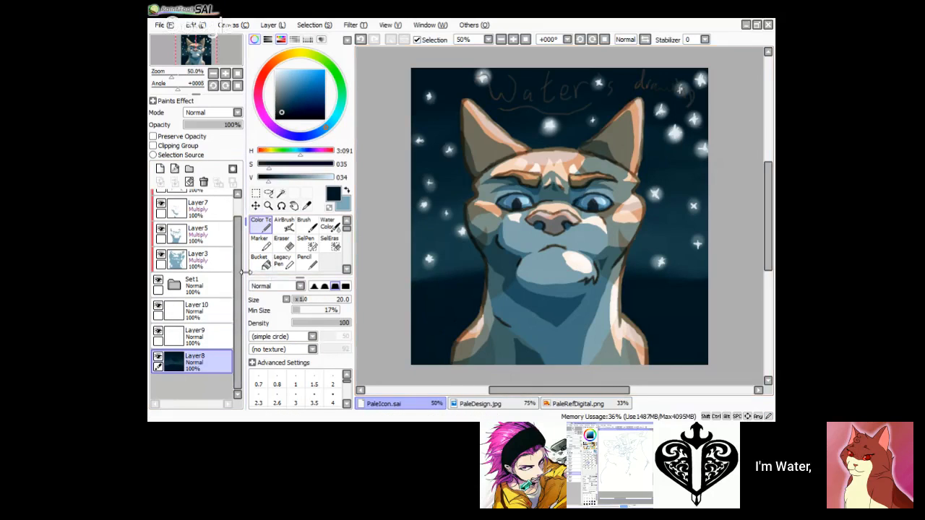
left_click_drag(329, 131, 345, 122)
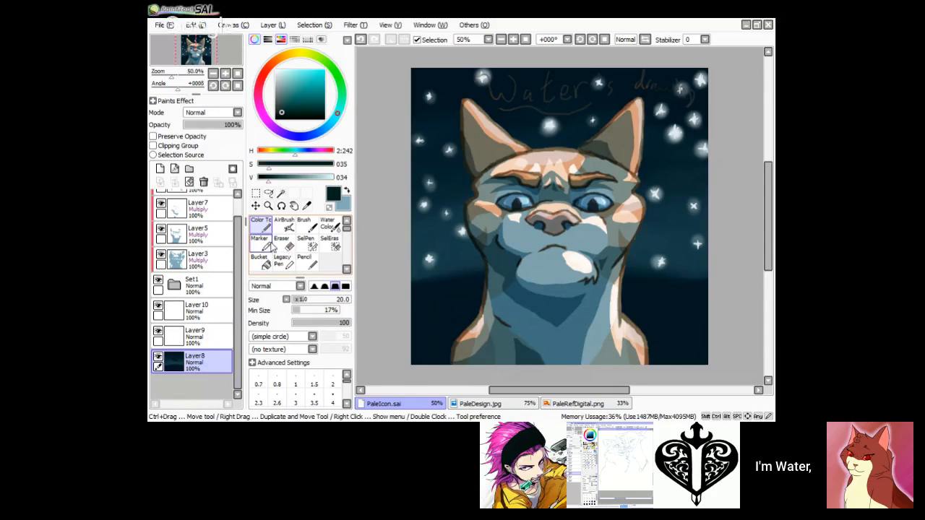
left_click_drag(314, 302, 327, 302)
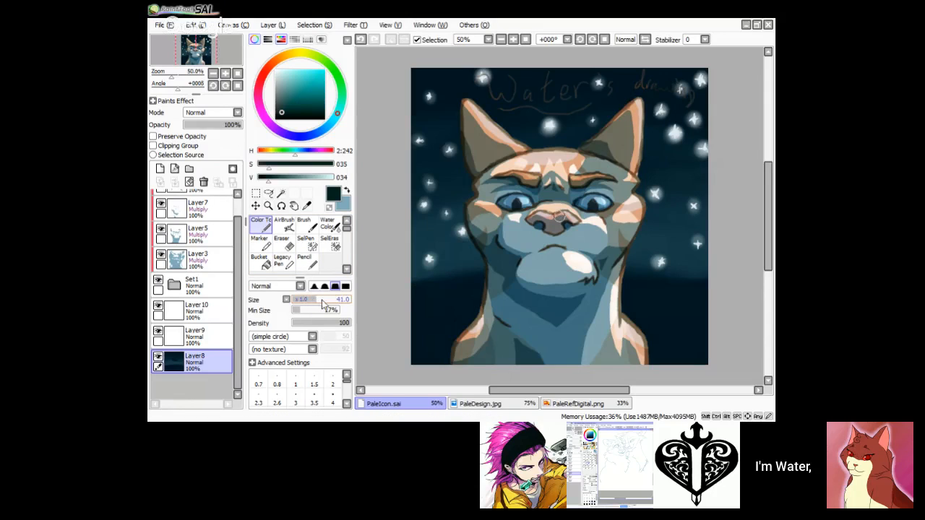
left_click(191, 310)
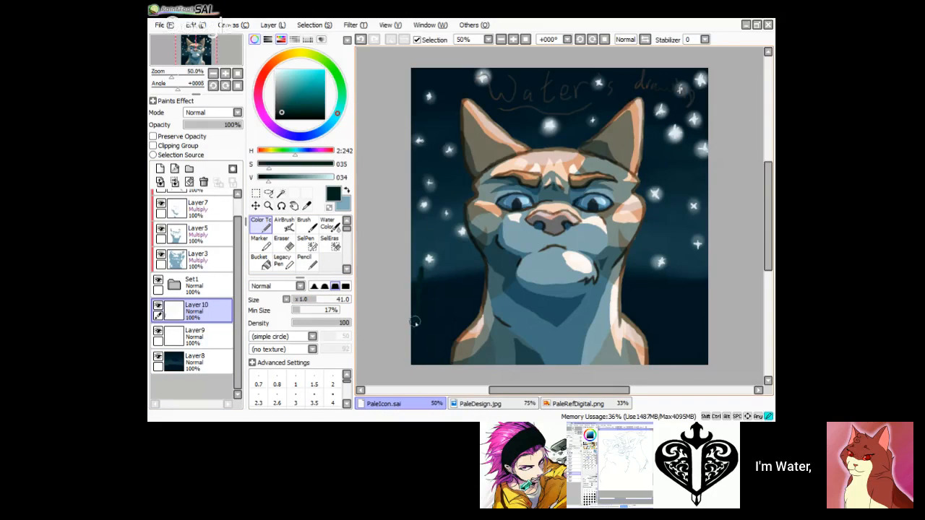
Step: Try vertical tree trunk strokes in dark teal along the left-hand side of the sky, darkening the colour to value 24, and undo them
left_click_drag(427, 281, 428, 231)
left_click(360, 41)
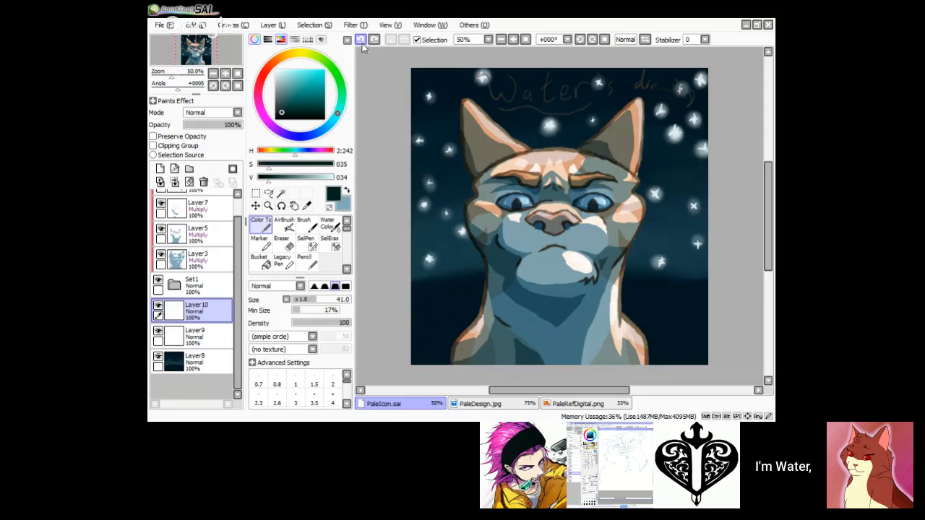
left_click_drag(275, 178, 268, 177)
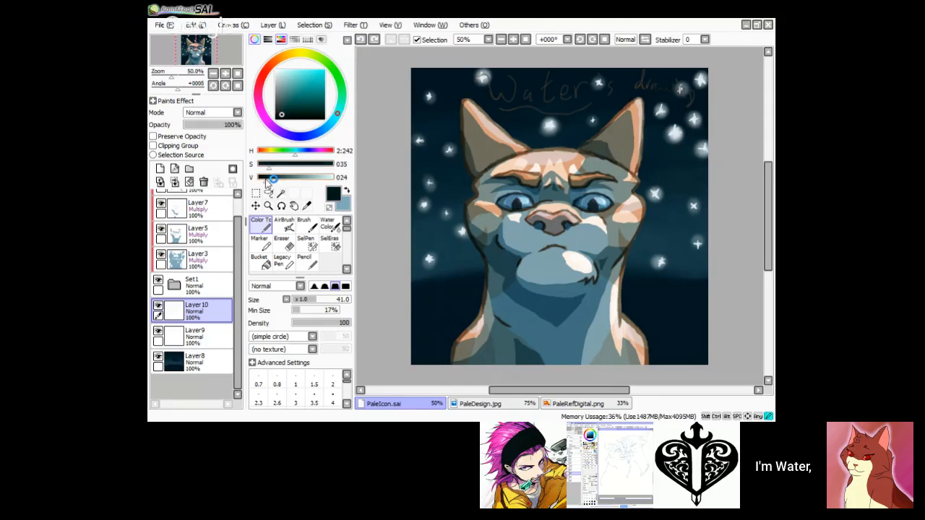
mouse_move(419, 269)
left_mouse_down()
mouse_move(415, 360)
mouse_move(425, 263)
mouse_move(424, 373)
left_mouse_up()
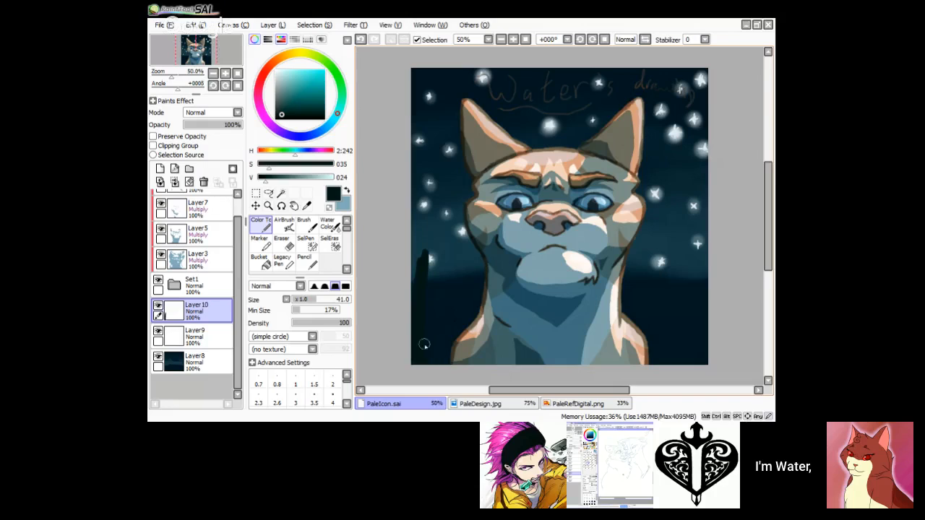
left_click(359, 42)
left_click(360, 42)
Step: Sample the dark blue of the lower sky and paint a tall, tapering tree trunk beside the cat's left-hand shoulder on Layer10
right_click(440, 316)
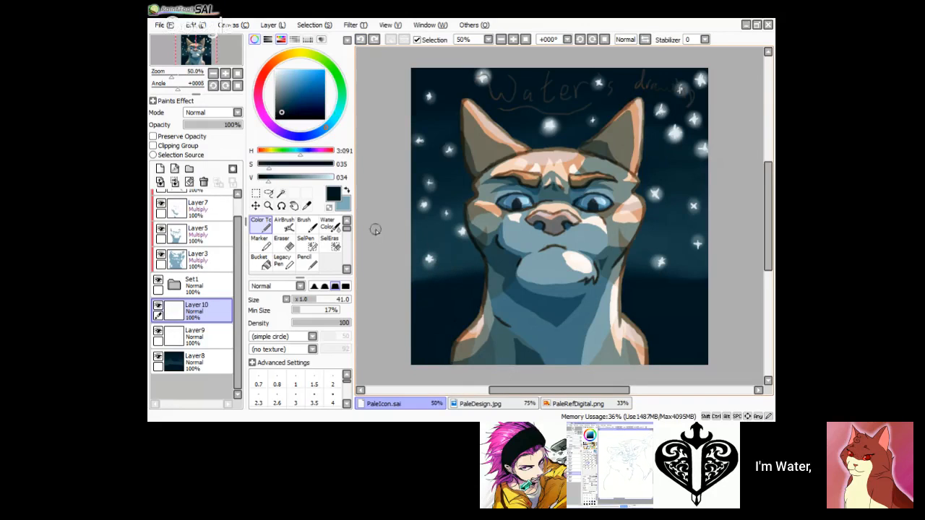
left_click_drag(434, 361, 431, 274)
left_click_drag(432, 331, 427, 193)
left_click_drag(425, 253, 427, 297)
mouse_move(425, 206)
left_mouse_down()
mouse_move(417, 299)
mouse_move(421, 166)
mouse_move(423, 260)
left_mouse_up()
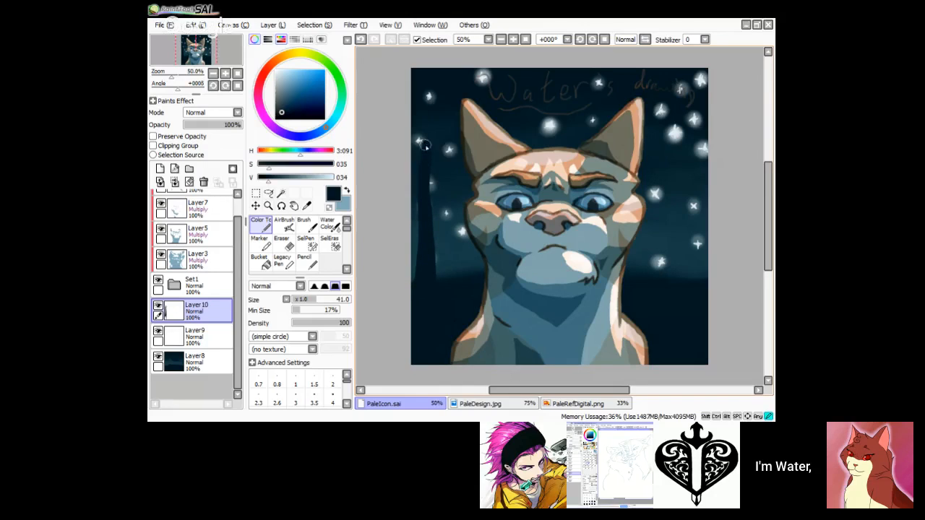
Step: Try widening the trunk into a full tree with branches and jagged foliage reaching toward the left-hand cheek
mouse_move(421, 145)
left_mouse_down()
mouse_move(437, 126)
mouse_move(416, 134)
mouse_move(416, 308)
left_mouse_up()
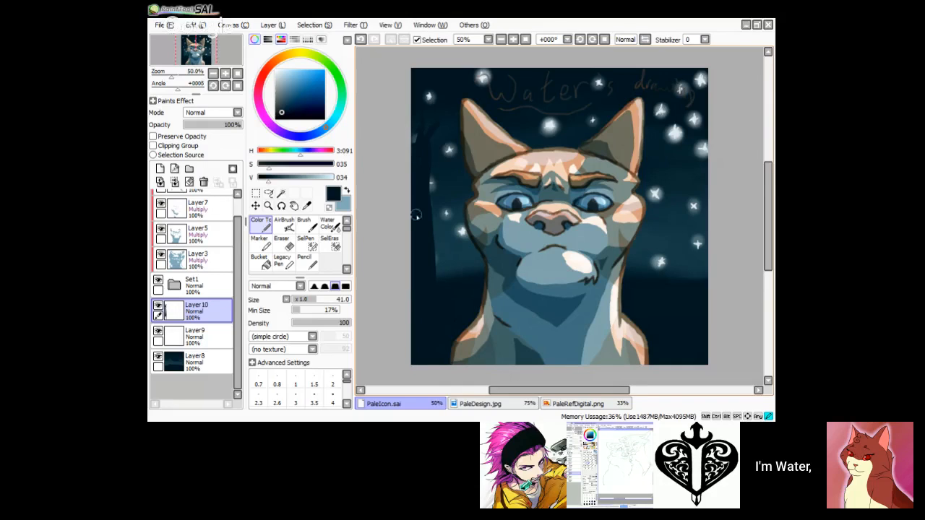
mouse_move(432, 141)
left_mouse_down()
mouse_move(446, 165)
mouse_move(449, 234)
left_mouse_up()
left_click_drag(433, 239, 451, 274)
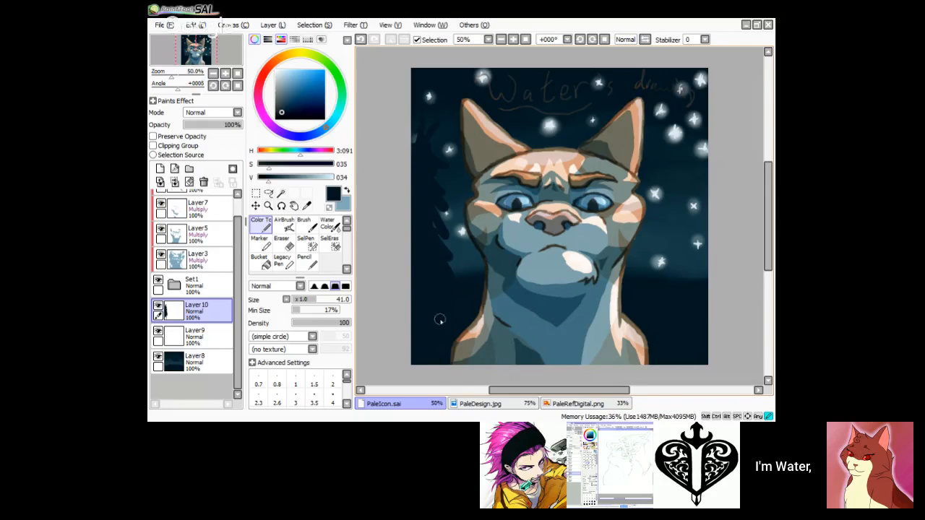
Step: Undo the foliage, branches and upper trunk strokes back to the short, pointed trunk
left_click(362, 40)
left_click(361, 40)
left_click(361, 40)
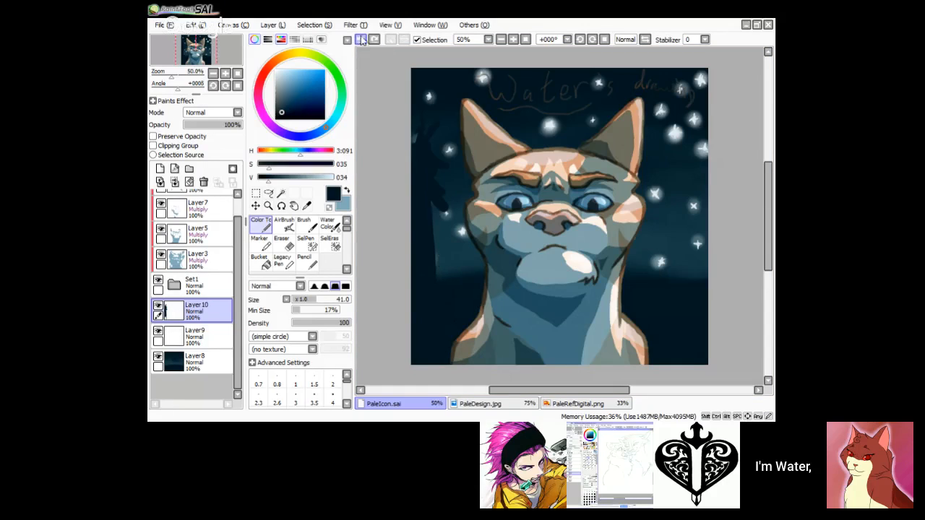
left_click(361, 40)
left_click(361, 40)
left_click(361, 40)
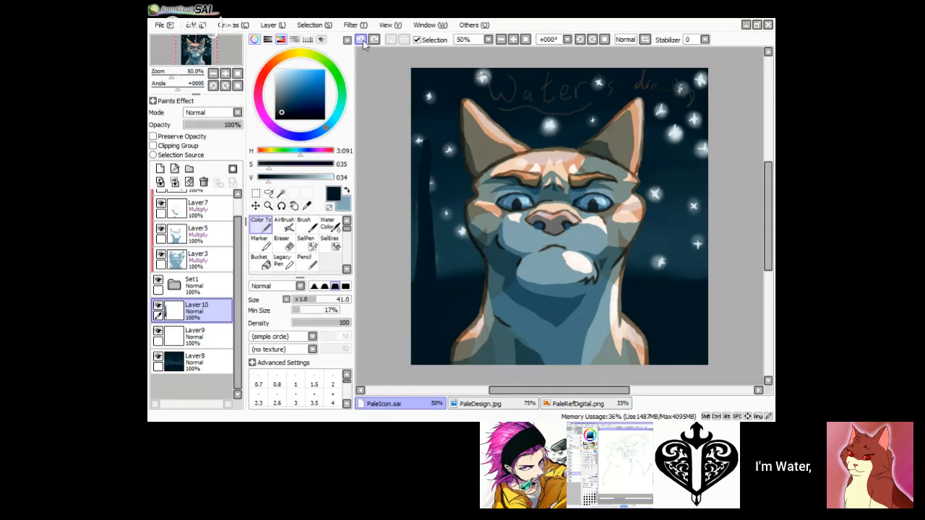
left_click(361, 40)
left_click(361, 40)
left_click(361, 40)
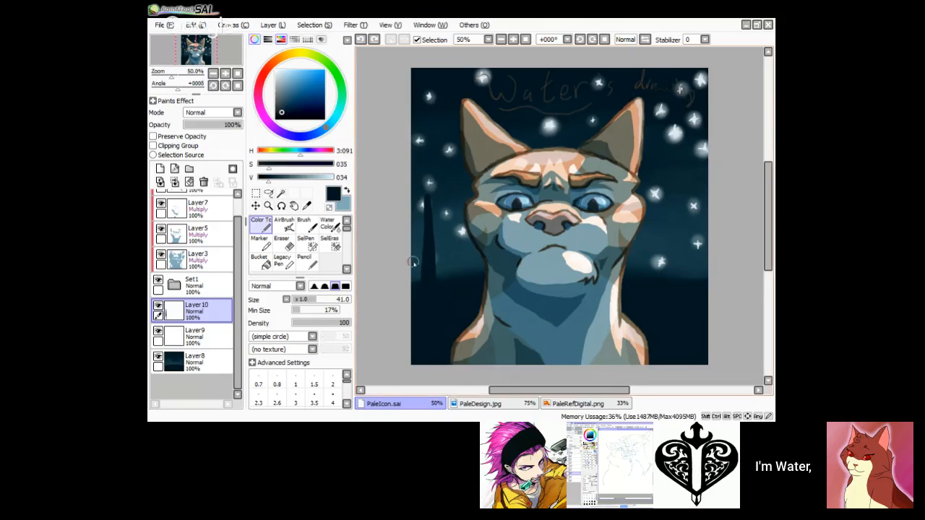
Step: Try jagged foliage around the trunk beside the cat's left-hand cheek, and undo it together with the trunk strokes
mouse_move(434, 277)
left_mouse_down()
mouse_move(414, 252)
mouse_move(426, 171)
mouse_move(416, 196)
mouse_move(433, 187)
mouse_move(446, 265)
left_mouse_up()
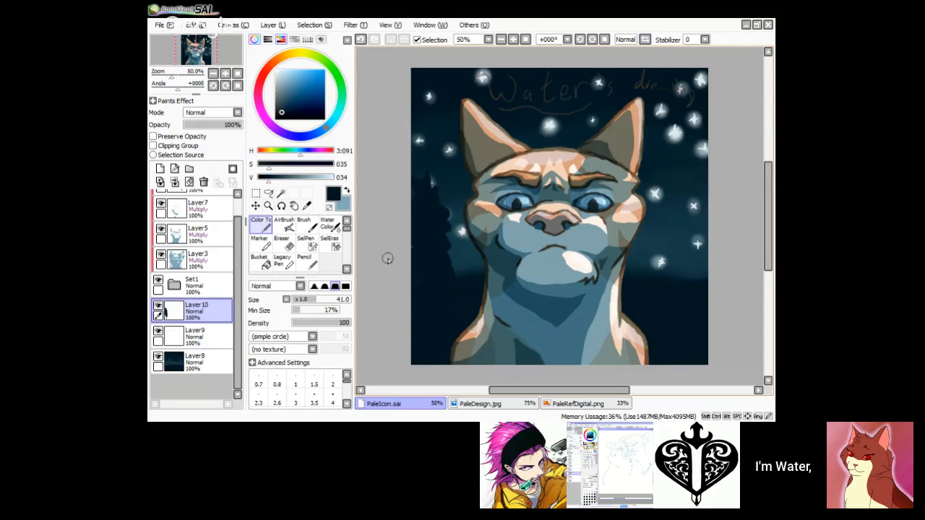
left_click(360, 39)
left_click(360, 39)
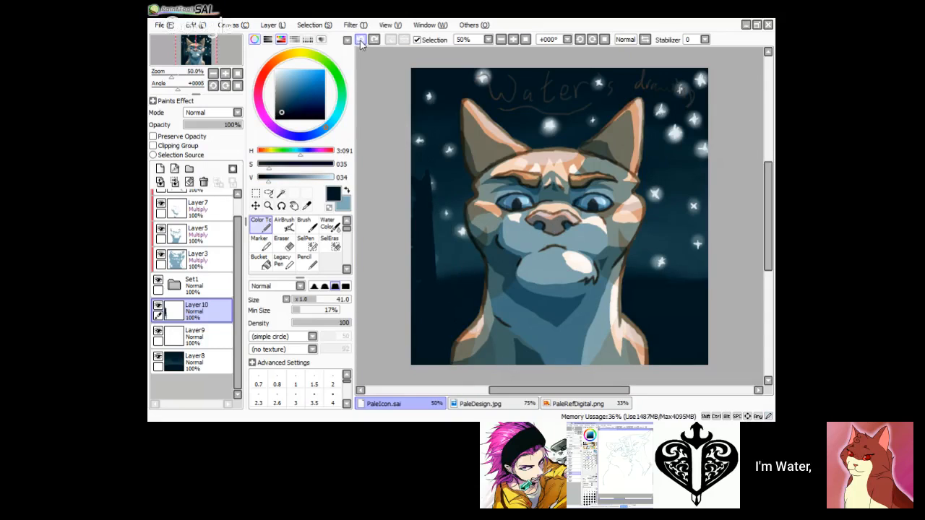
left_click(360, 40)
left_click(360, 40)
left_click(360, 40)
left_click(359, 40)
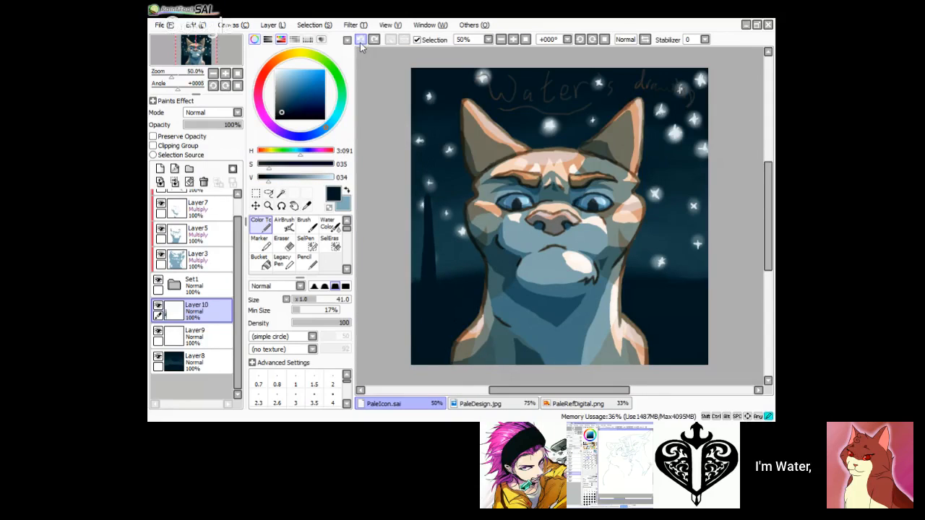
left_click(360, 40)
left_click(360, 39)
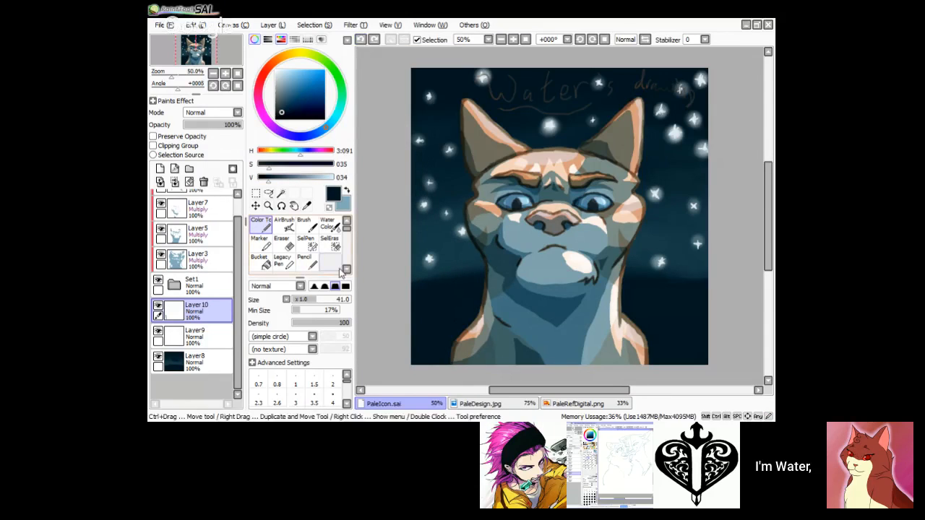
Step: Paint a tree silhouette with rounded foliage beside the left-hand cheek on Layer10, using the Brush tool at size 52
scroll(335, 267, "down", 2)
left_click(334, 271)
left_click(313, 268)
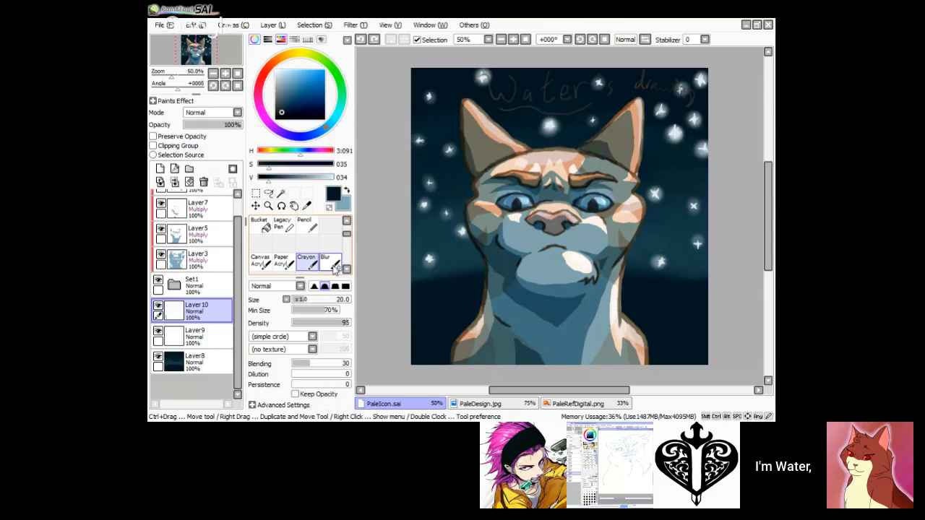
left_click(336, 271)
scroll(345, 263, "up", 2)
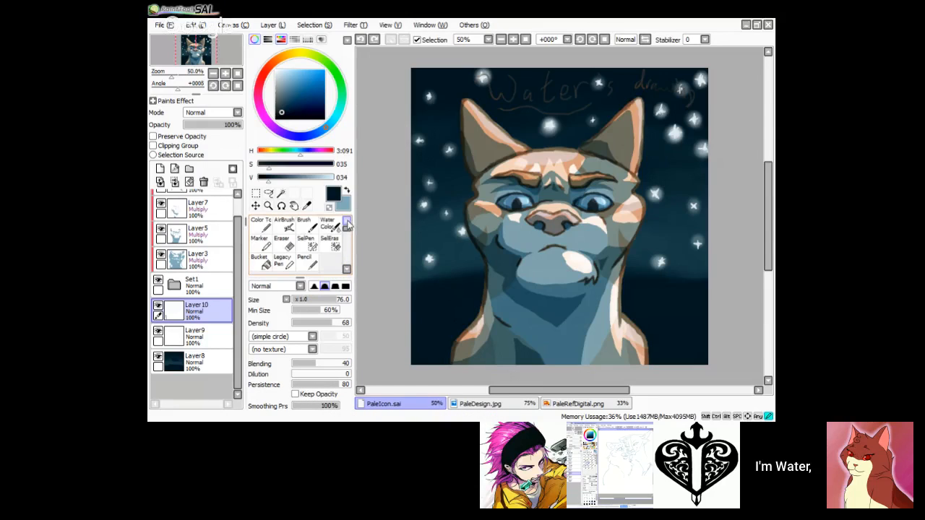
left_click(315, 228)
mouse_move(430, 274)
left_mouse_down()
mouse_move(428, 176)
mouse_move(416, 230)
mouse_move(449, 258)
mouse_move(426, 286)
mouse_move(422, 279)
mouse_move(413, 226)
mouse_move(436, 245)
mouse_move(456, 293)
mouse_move(462, 273)
mouse_move(443, 256)
mouse_move(453, 206)
mouse_move(458, 251)
mouse_move(443, 243)
mouse_move(468, 288)
left_mouse_up()
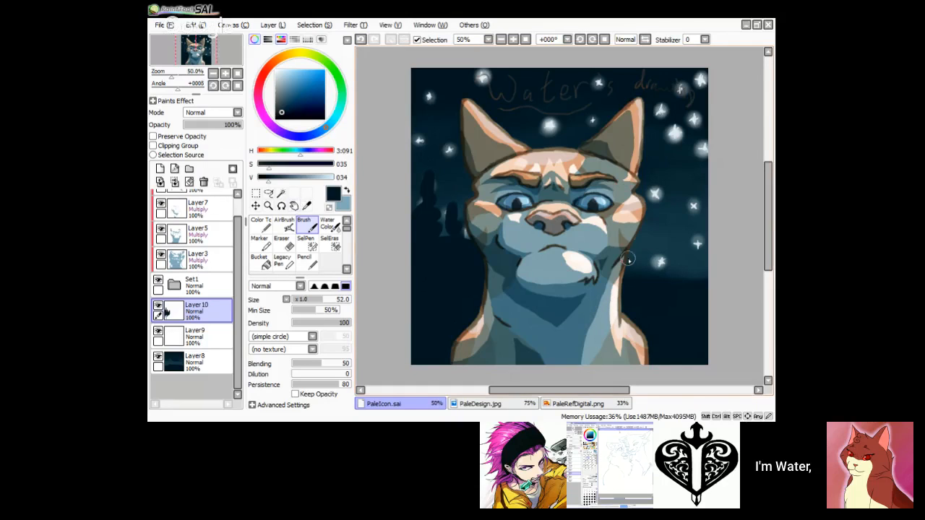
Step: Try tree strokes in the sky beside the cat's right-hand shoulder, and undo back to the single left-hand tree
mouse_move(668, 290)
left_mouse_down()
mouse_move(661, 264)
mouse_move(679, 253)
left_mouse_up()
left_click(360, 40)
left_click(360, 40)
left_click(359, 40)
left_click(359, 40)
left_click(360, 40)
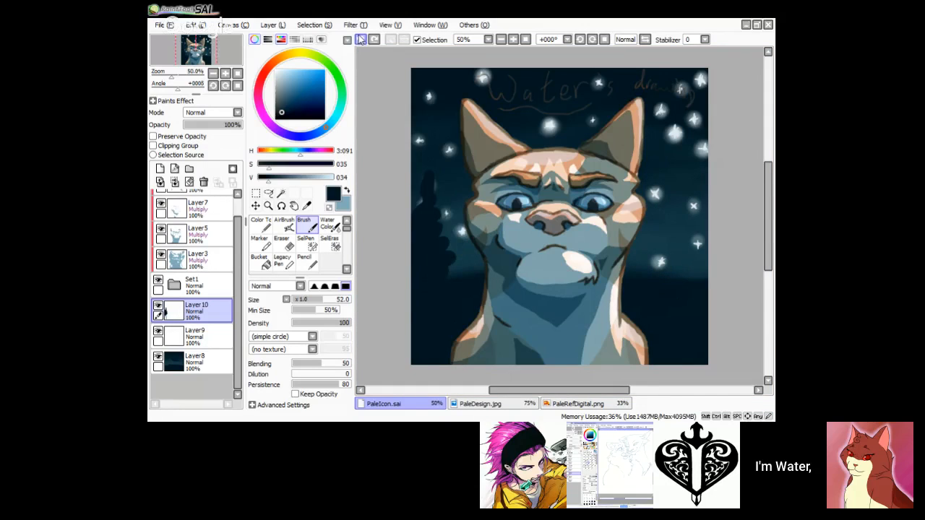
Step: Select a full-width band of the sky on Layer8, move it slightly down to lower the horizon glow, and deselect it
left_click(219, 365)
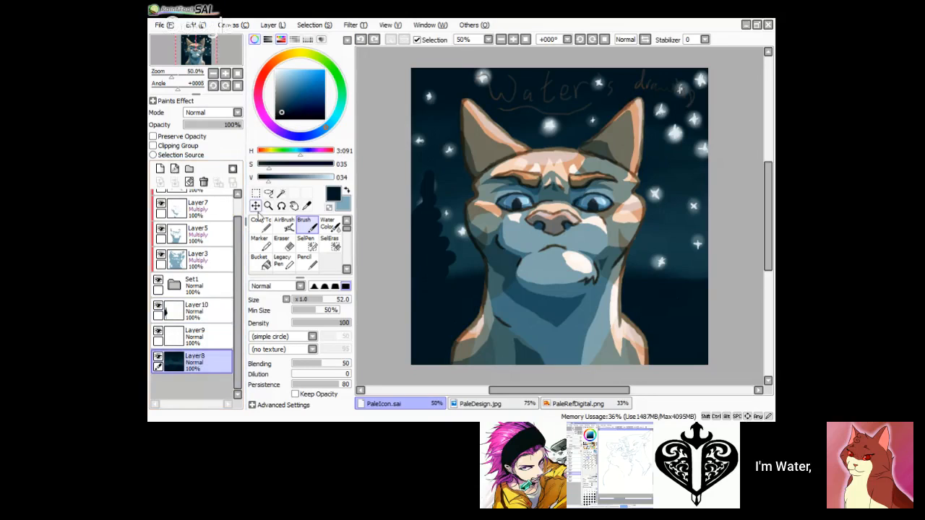
left_click(256, 193)
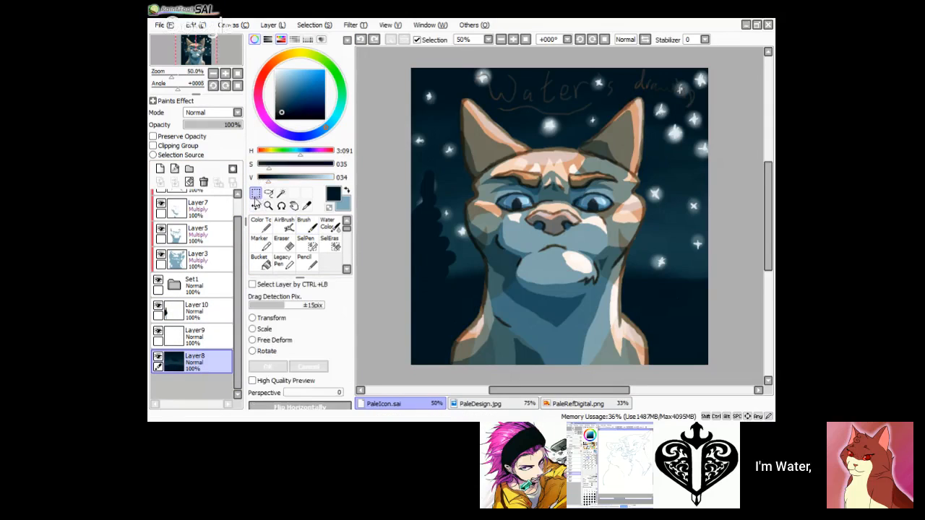
left_click_drag(406, 87, 737, 299)
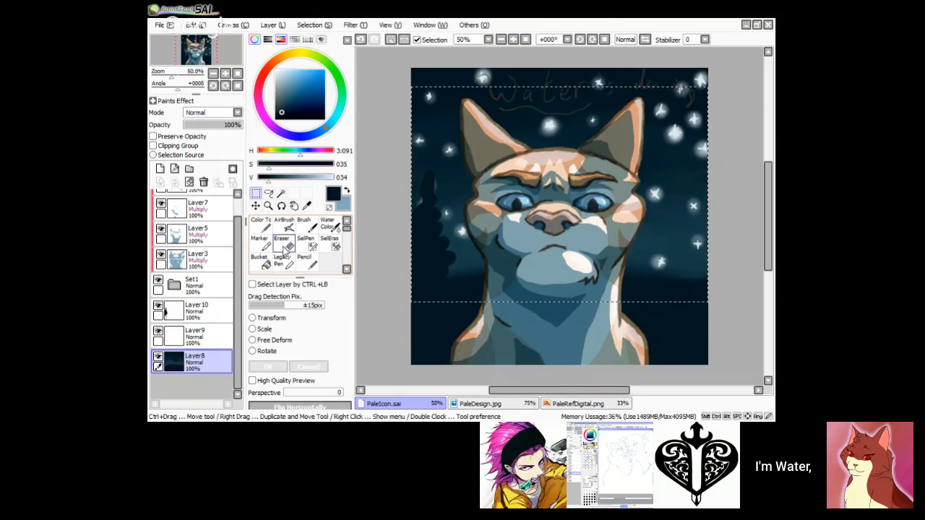
left_click(255, 206)
left_click_drag(466, 265, 460, 294)
mouse_move(467, 297)
left_mouse_down()
mouse_move(471, 288)
mouse_move(452, 288)
left_mouse_up()
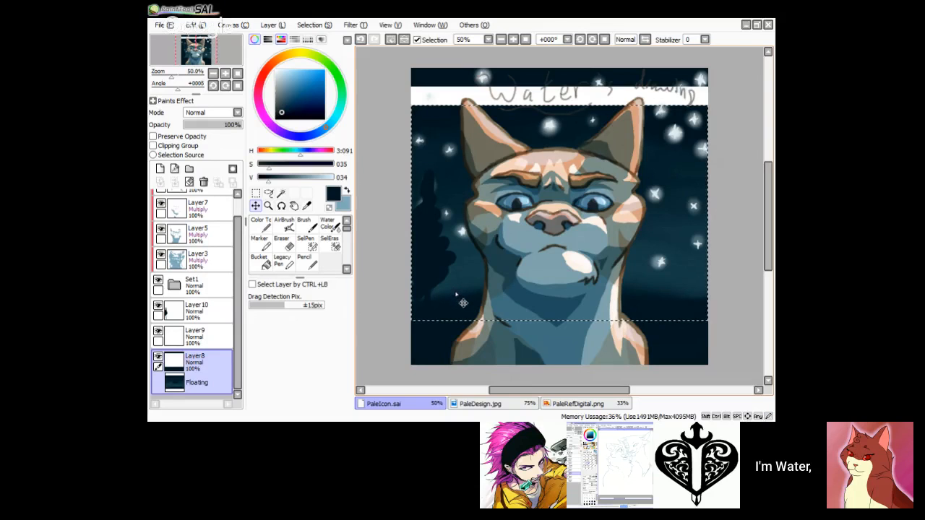
key("ctrl+t")
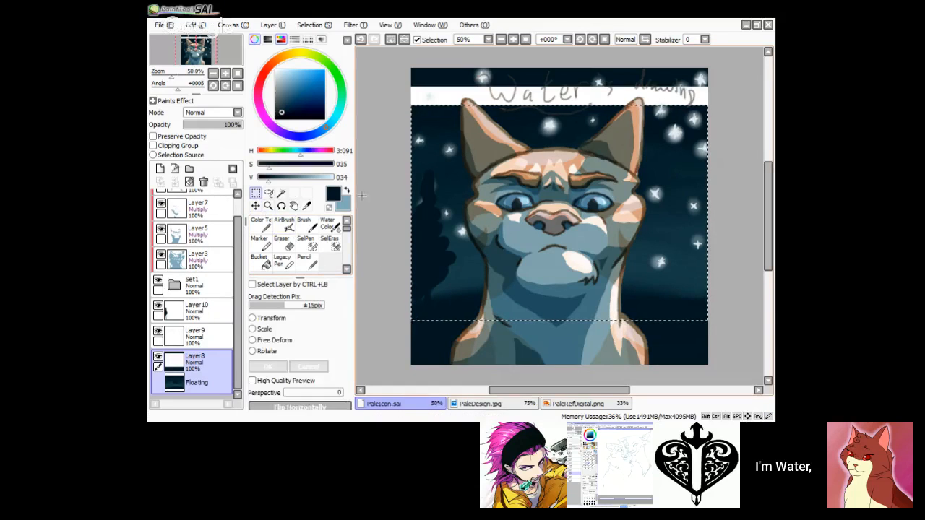
key("ctrl+d")
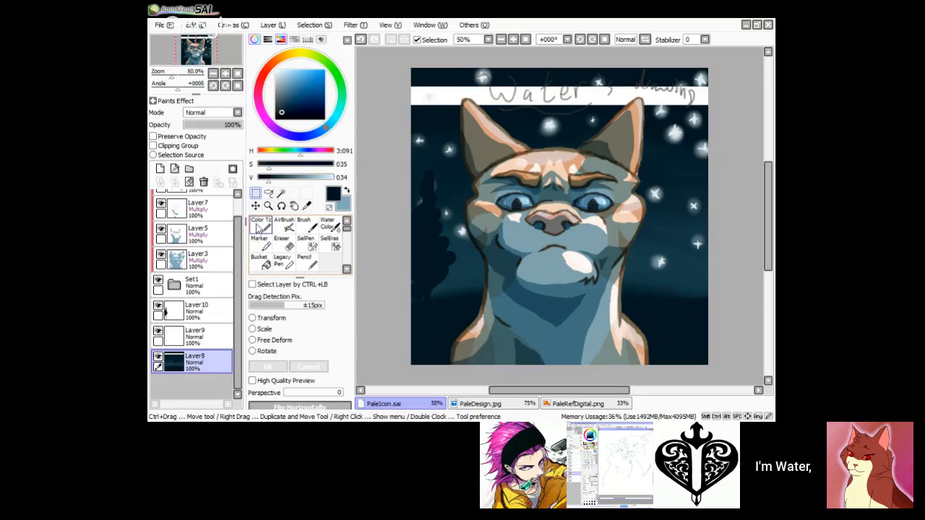
Step: Fill the white gap across the upper sky with dark blue and blend the sky using a sampled teal and the Brush and Blur tools
left_click(260, 227)
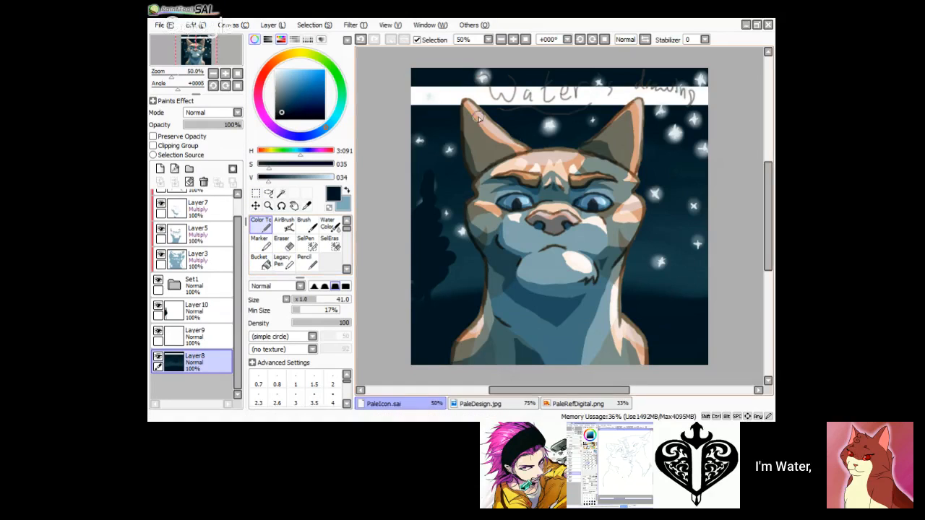
mouse_move(466, 90)
left_mouse_down()
mouse_move(445, 71)
mouse_move(418, 97)
mouse_move(524, 81)
mouse_move(532, 90)
mouse_move(602, 84)
mouse_move(597, 102)
mouse_move(710, 94)
left_mouse_up()
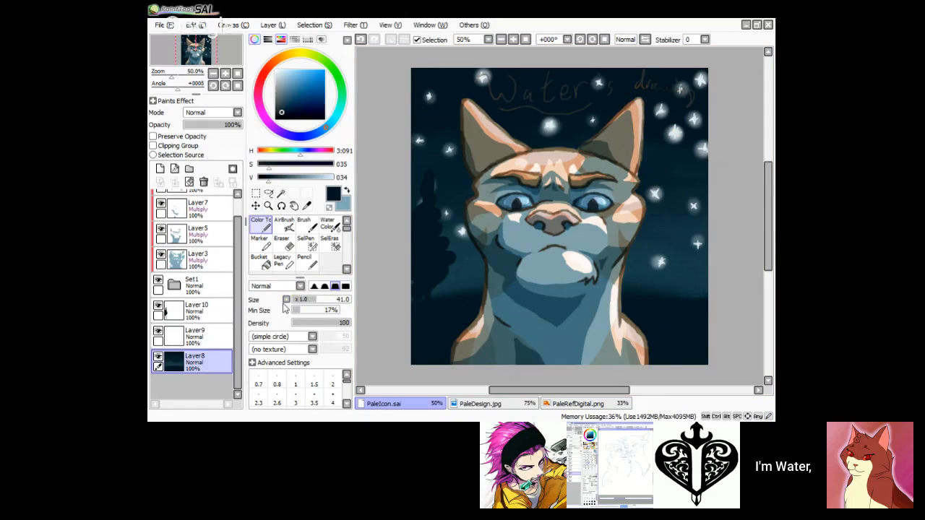
right_click(464, 277)
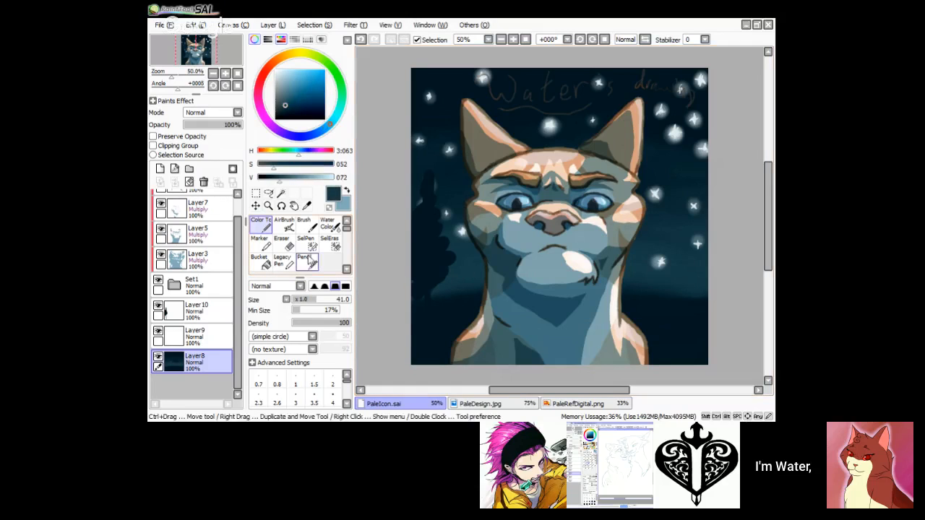
left_click(304, 226)
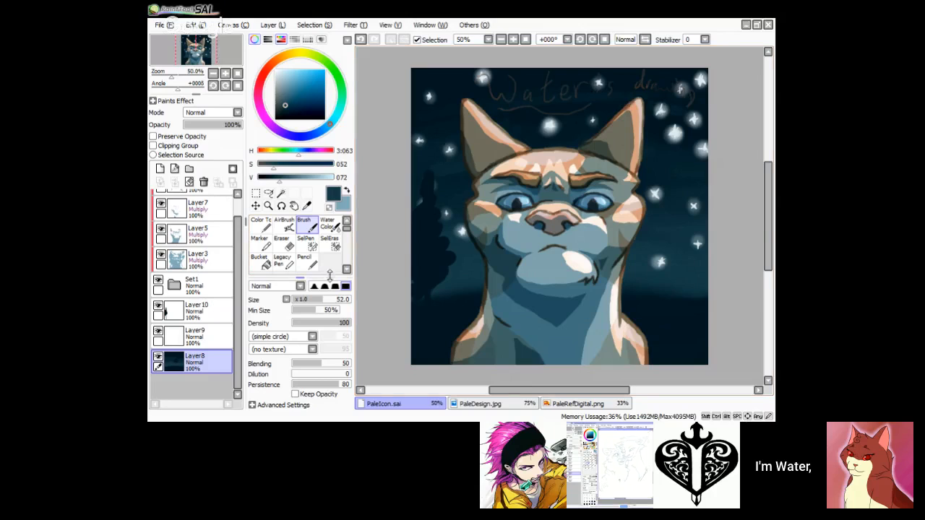
scroll(336, 263, "down", 3)
left_click(329, 243)
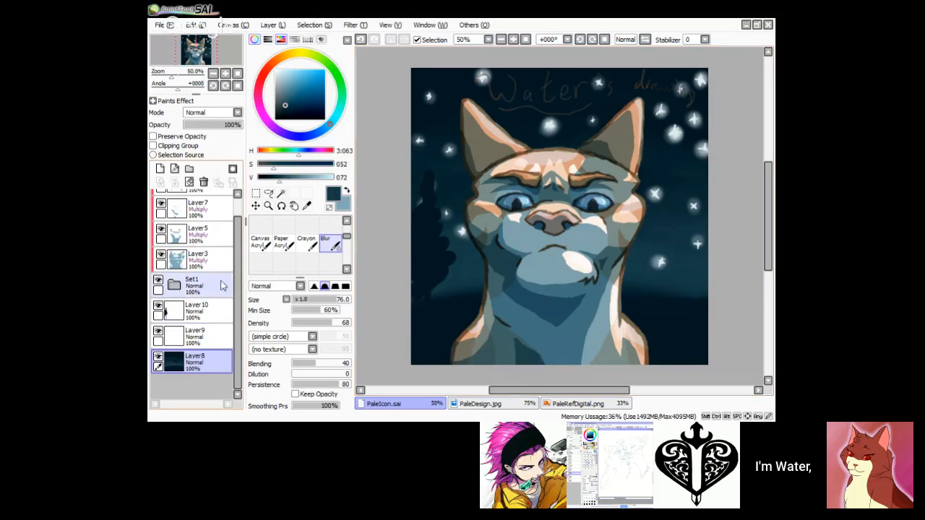
Step: Sample the darkest sky blue and paint a second jagged tree beside the left-hand cheek and a small stroke beside the right-hand neck on Layer10
left_click(437, 342, "alt")
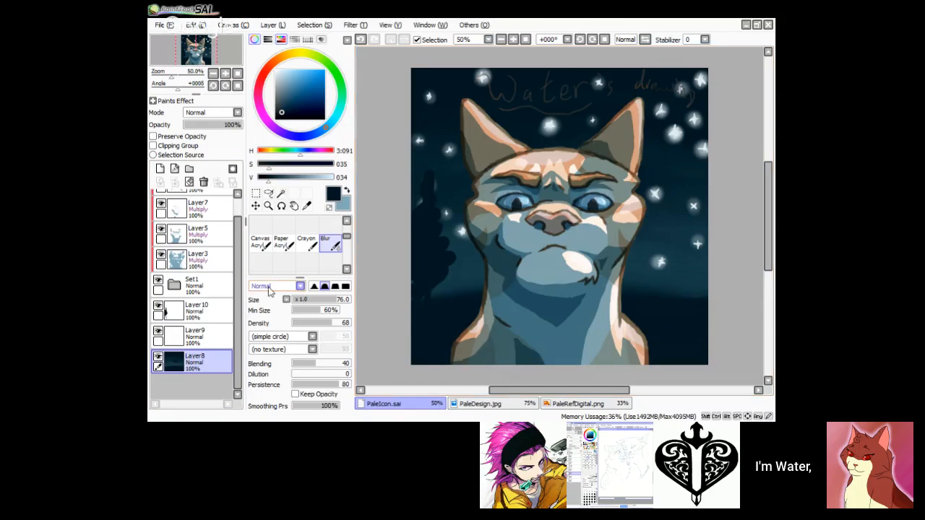
scroll(347, 228, "up", 1)
scroll(347, 228, "up", 2)
left_click(262, 225)
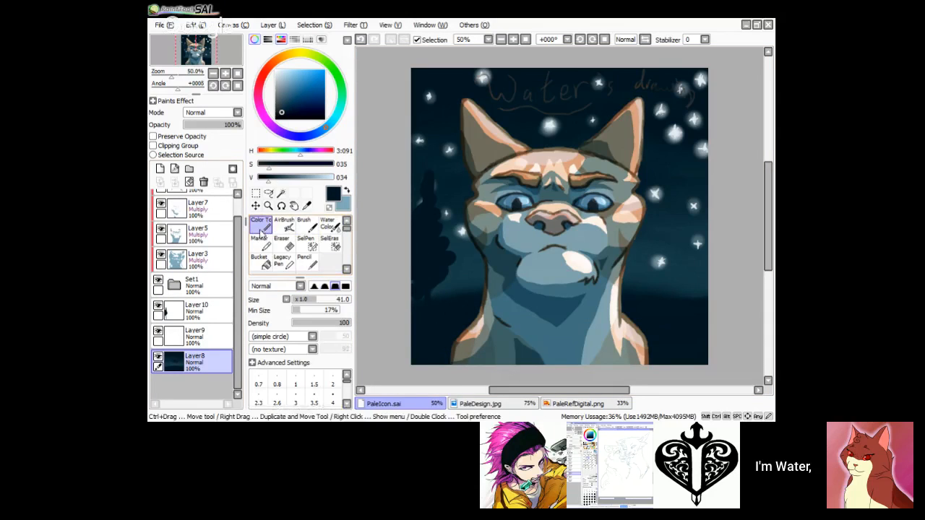
left_click(208, 316)
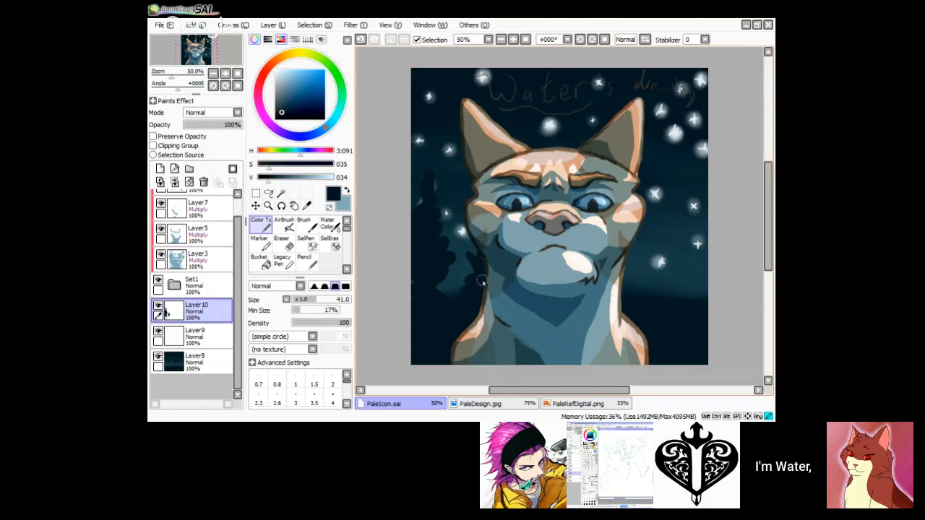
left_click_drag(465, 243, 458, 218)
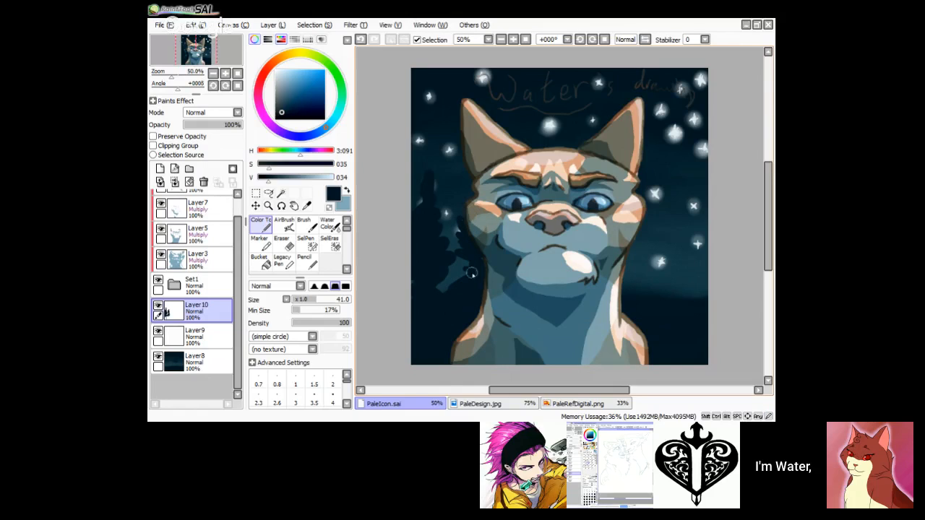
left_click_drag(462, 271, 492, 265)
left_click_drag(626, 264, 634, 242)
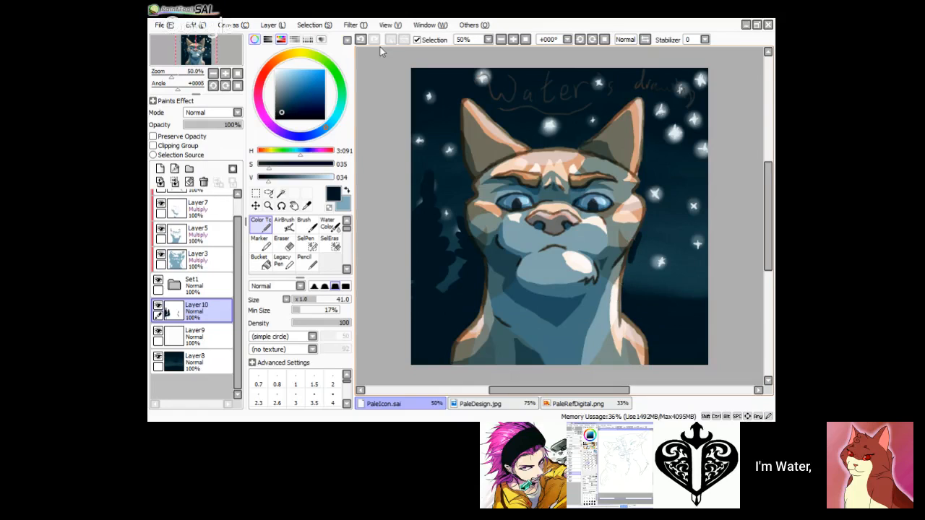
Step: Turn on Preserve Opacity for Layer2 inside the Set1 folder, collapse the folder and reselect Layer10
left_click(174, 285)
left_click(195, 359)
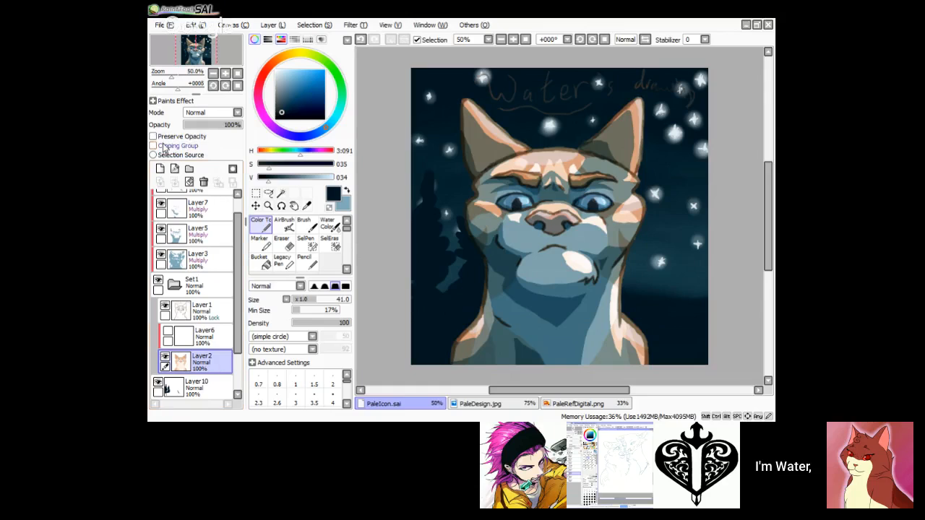
left_click(282, 242)
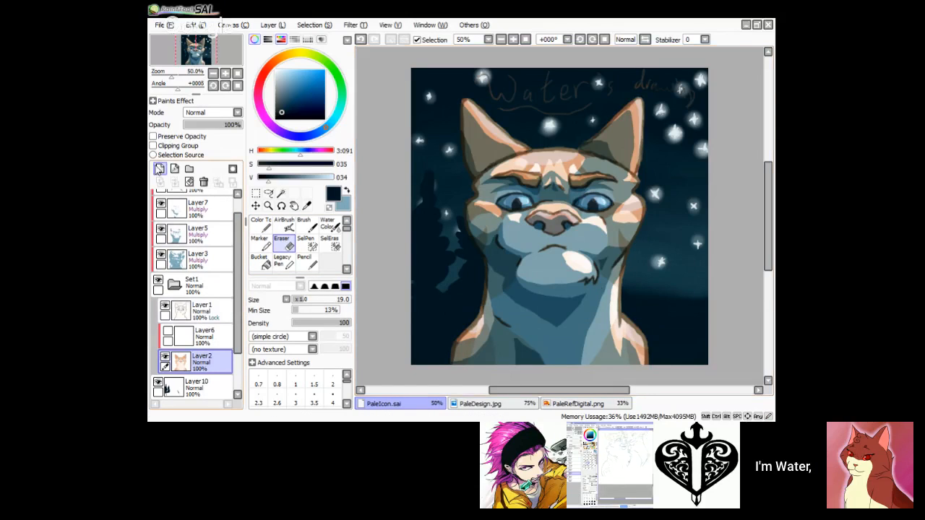
left_click(153, 136)
left_click(174, 284)
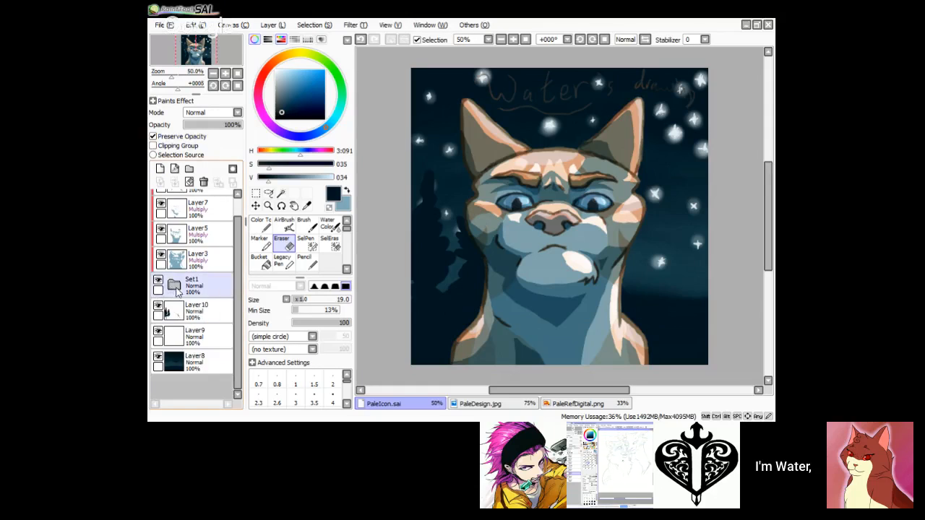
left_click(206, 338)
left_click(203, 310)
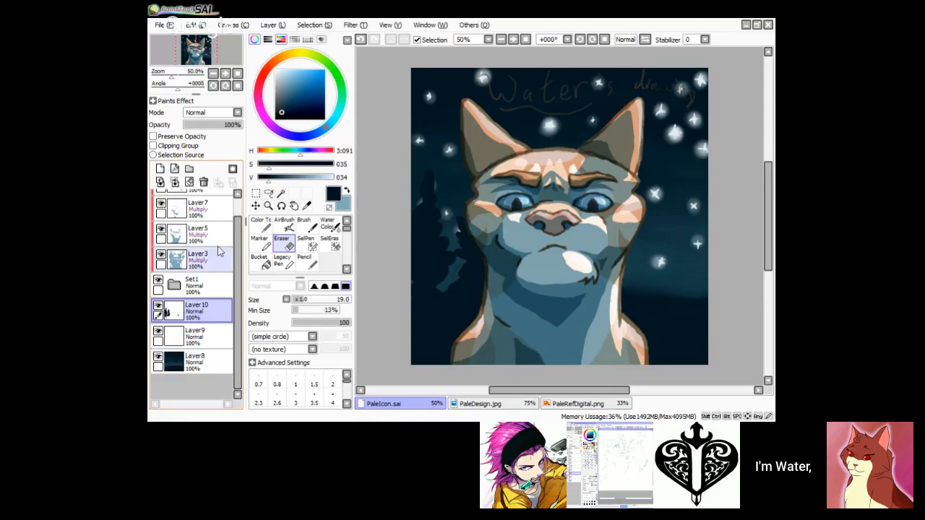
Step: Try a bushy tree beside the cat's right-hand cheek, reduce the Brush's minimum size to 26%, and undo the tree strokes
left_click(262, 227)
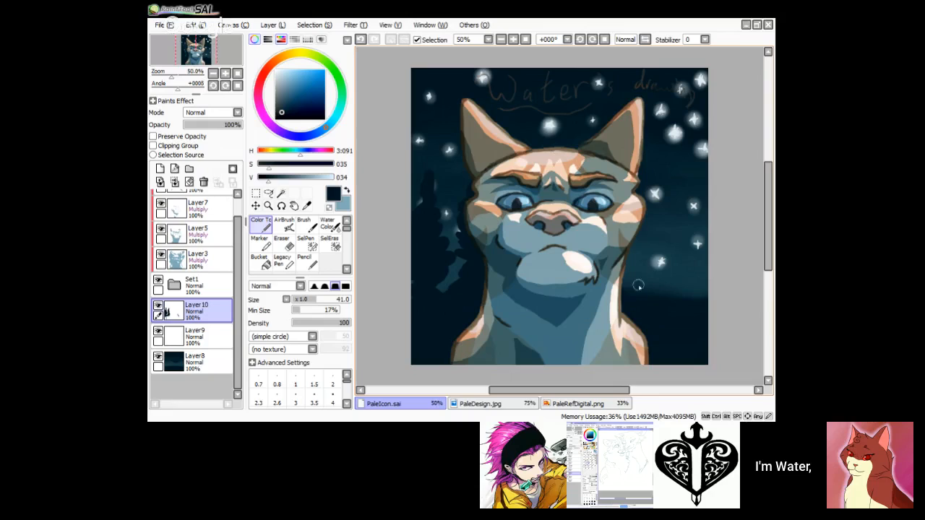
mouse_move(639, 281)
left_mouse_down()
mouse_move(629, 299)
mouse_move(638, 253)
mouse_move(644, 280)
mouse_move(641, 232)
left_mouse_up()
left_click(304, 224)
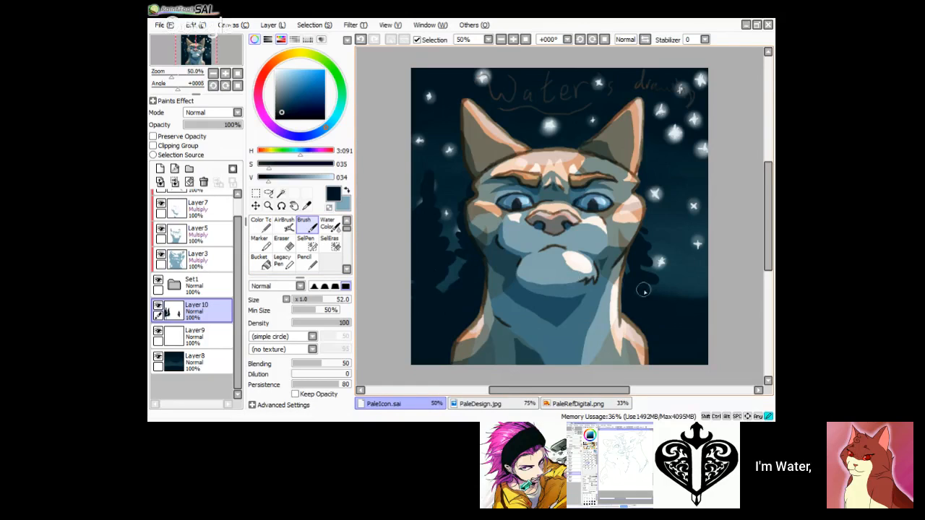
mouse_move(643, 290)
left_mouse_down()
mouse_move(635, 267)
mouse_move(648, 244)
left_mouse_up()
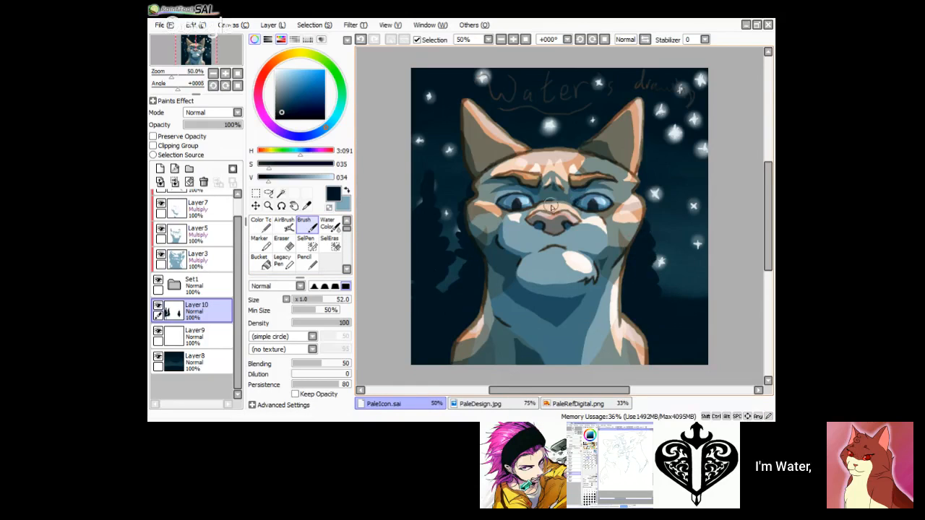
left_click_drag(315, 317, 303, 308)
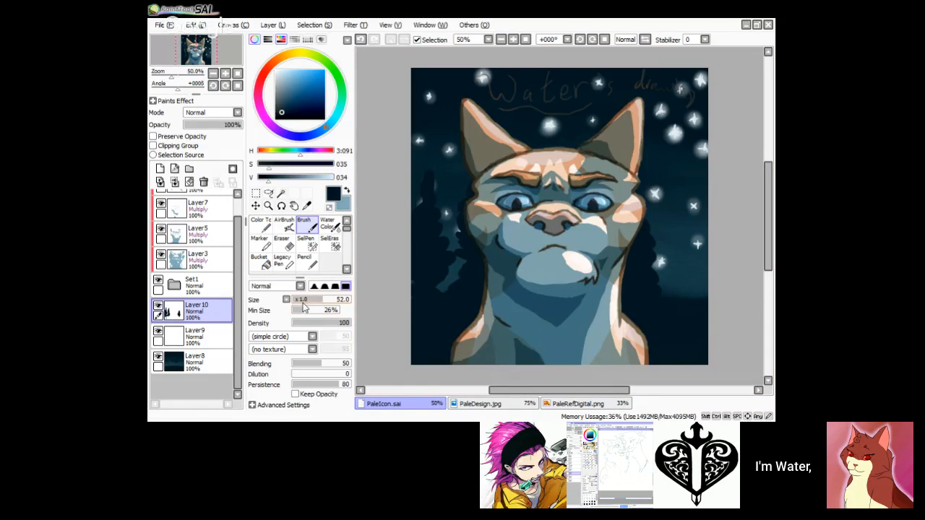
left_click(359, 40)
left_click(360, 40)
left_click(359, 40)
left_click(360, 39)
left_click(359, 40)
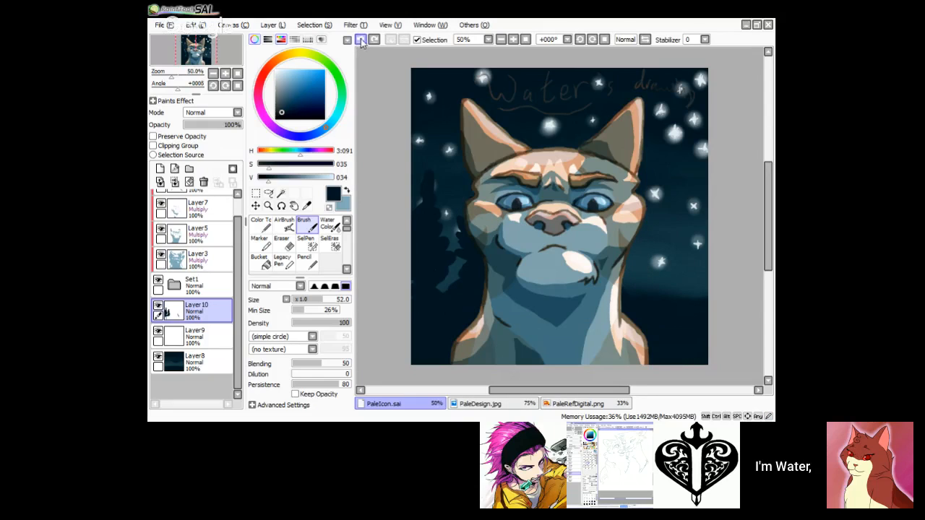
Step: Erase the tree silhouettes beside the left-hand cheek on Layer10, enlarging the Eraser to size 39
key("e")
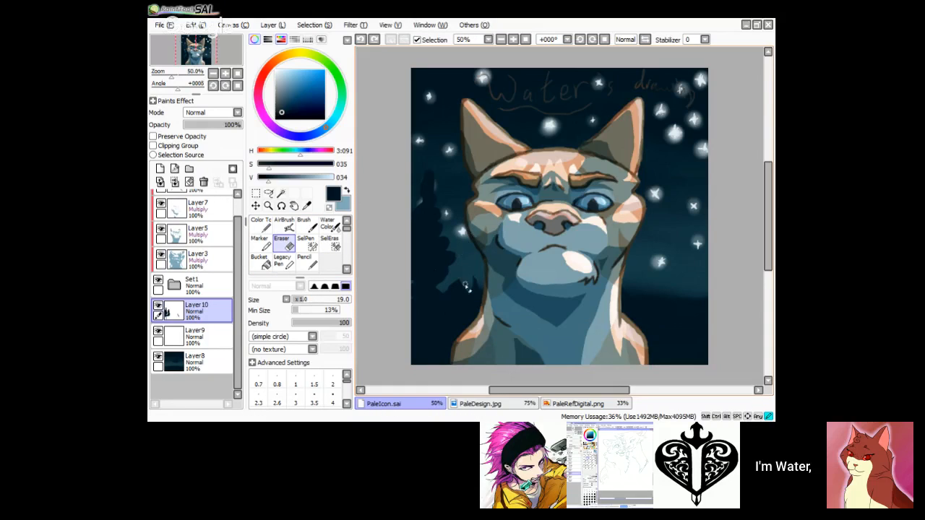
mouse_move(446, 267)
left_mouse_down()
mouse_move(437, 217)
mouse_move(424, 207)
mouse_move(436, 167)
left_mouse_up()
left_click(314, 299)
mouse_move(432, 223)
left_mouse_down()
mouse_move(414, 268)
mouse_move(454, 285)
left_mouse_up()
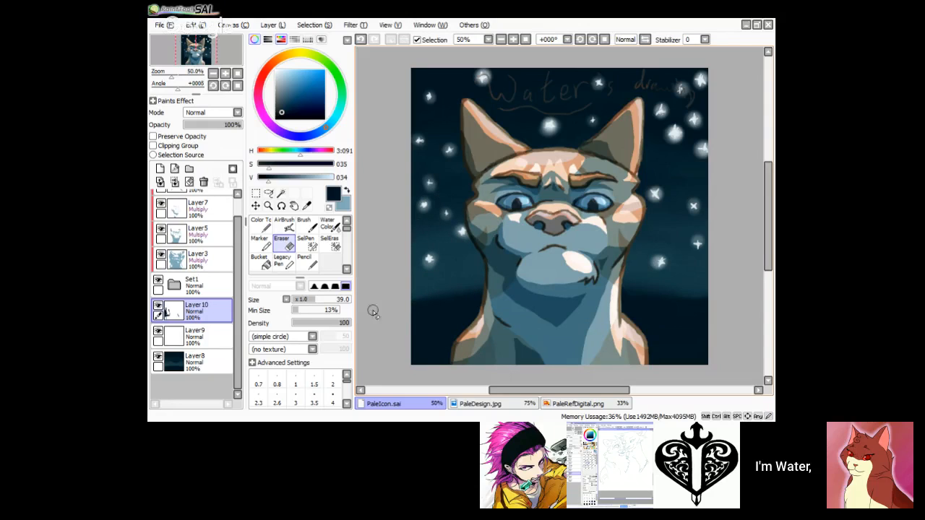
Step: Try bushy tree silhouettes beside the cat's left-hand cheek and neck on Layer10 with the Brush at size 52
left_click(311, 225)
mouse_move(442, 305)
left_mouse_down()
mouse_move(414, 304)
mouse_move(404, 258)
mouse_move(418, 182)
mouse_move(423, 238)
mouse_move(409, 264)
left_mouse_up()
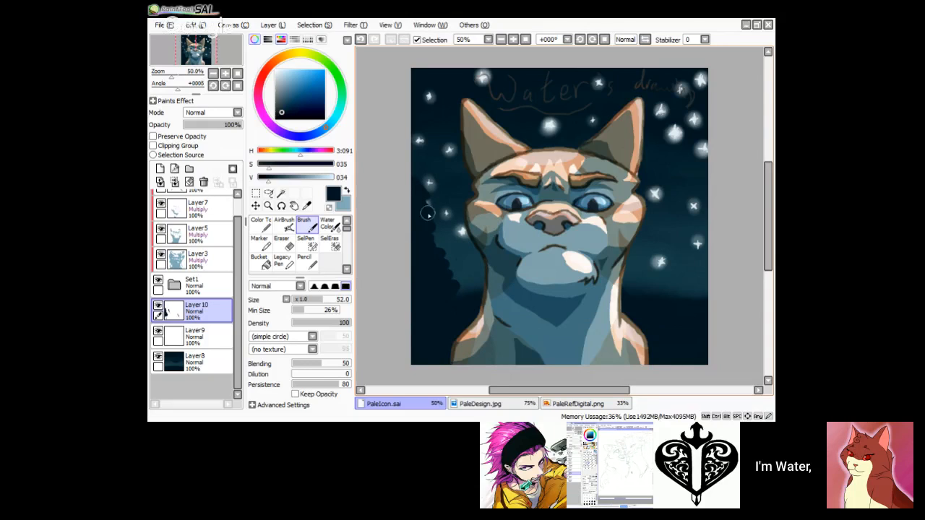
mouse_move(492, 281)
left_mouse_down()
mouse_move(476, 237)
mouse_move(487, 216)
mouse_move(480, 272)
mouse_move(462, 257)
mouse_move(482, 204)
left_mouse_up()
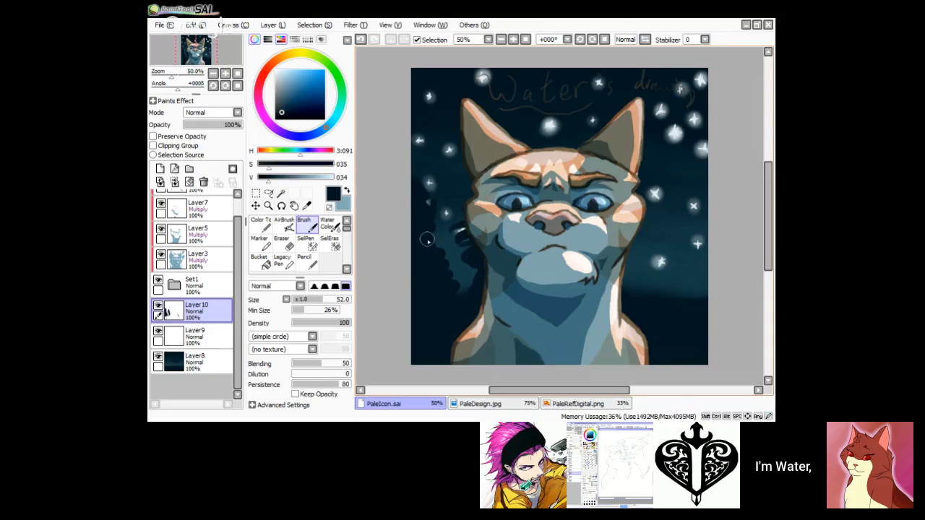
mouse_move(425, 239)
left_mouse_down()
mouse_move(449, 204)
mouse_move(421, 167)
mouse_move(432, 173)
mouse_move(442, 289)
left_mouse_up()
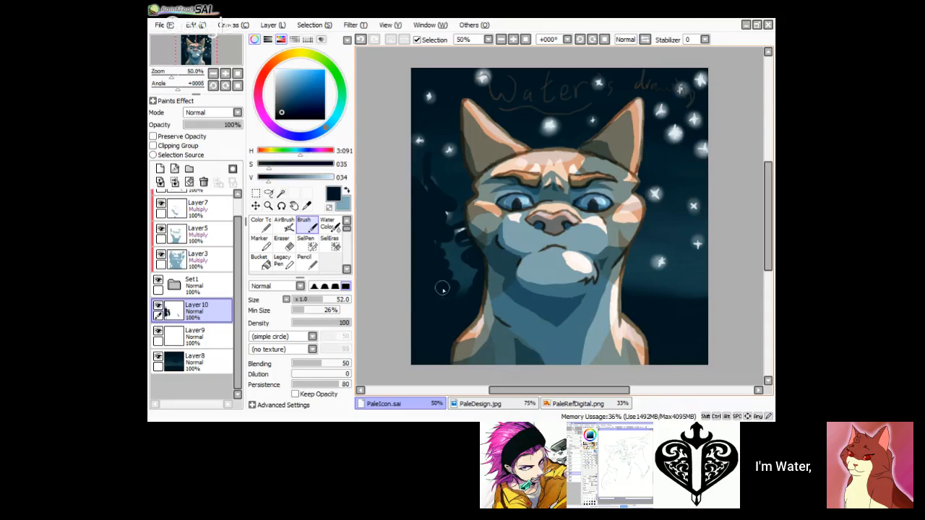
left_click(283, 262)
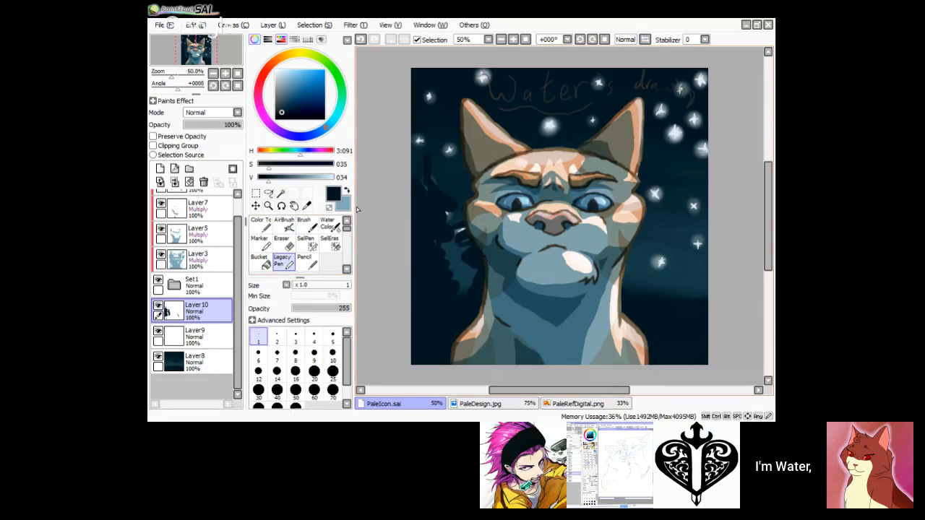
left_click(284, 244)
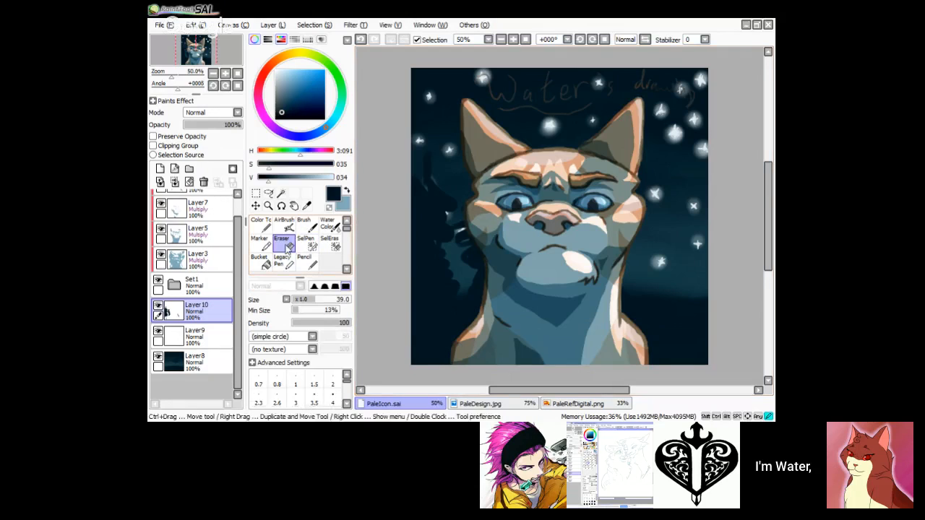
Step: Undo the bushy tree strokes beside the left-hand cheek on Layer10
left_click(361, 40)
left_click(360, 40)
left_click(360, 41)
left_click(361, 41)
left_click(361, 41)
left_click(360, 40)
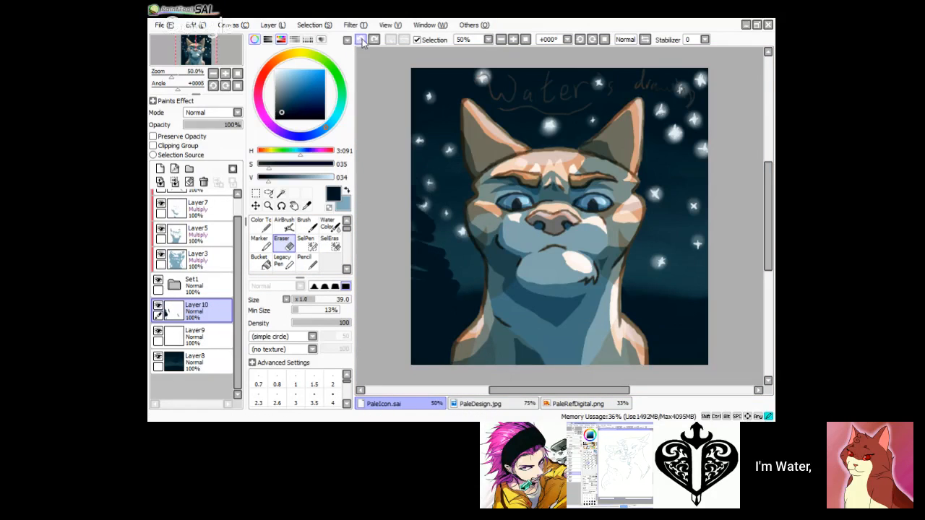
left_click(361, 40)
left_click(360, 40)
left_click(361, 41)
left_click(361, 42)
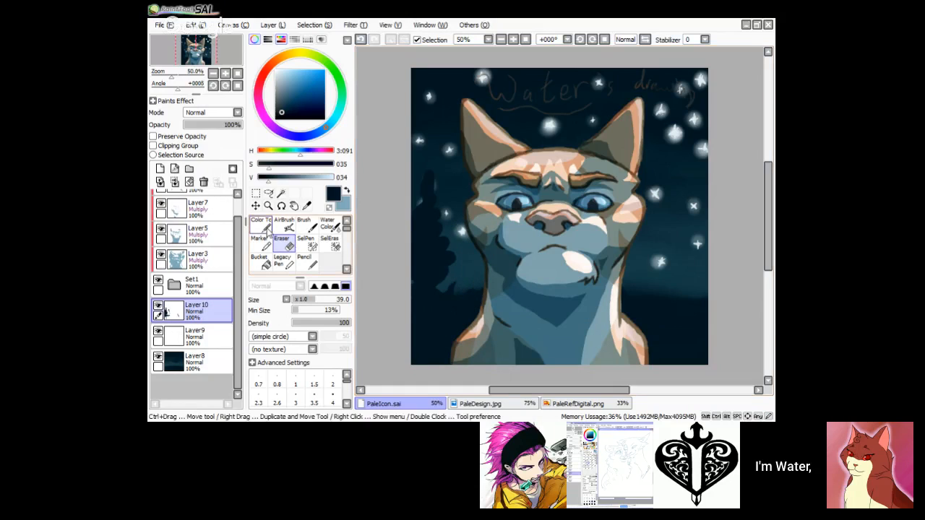
Step: Paint jagged dark tree silhouettes between the canvas edge and the left-hand cheek on Layer10, alternating the size 52 Brush and the Eraser
key("b")
mouse_move(480, 287)
left_mouse_down()
mouse_move(457, 285)
mouse_move(477, 272)
mouse_move(462, 256)
mouse_move(466, 272)
mouse_move(478, 247)
mouse_move(481, 255)
mouse_move(477, 205)
left_mouse_up()
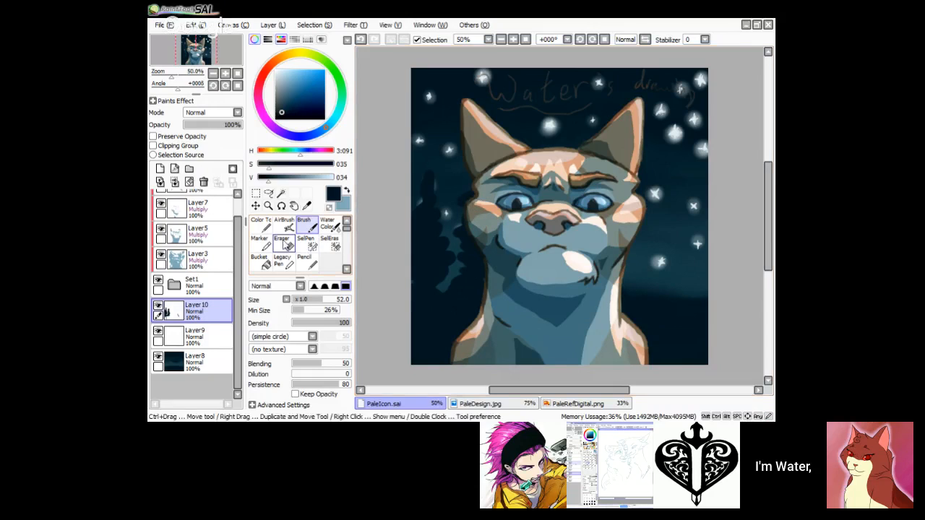
key("e")
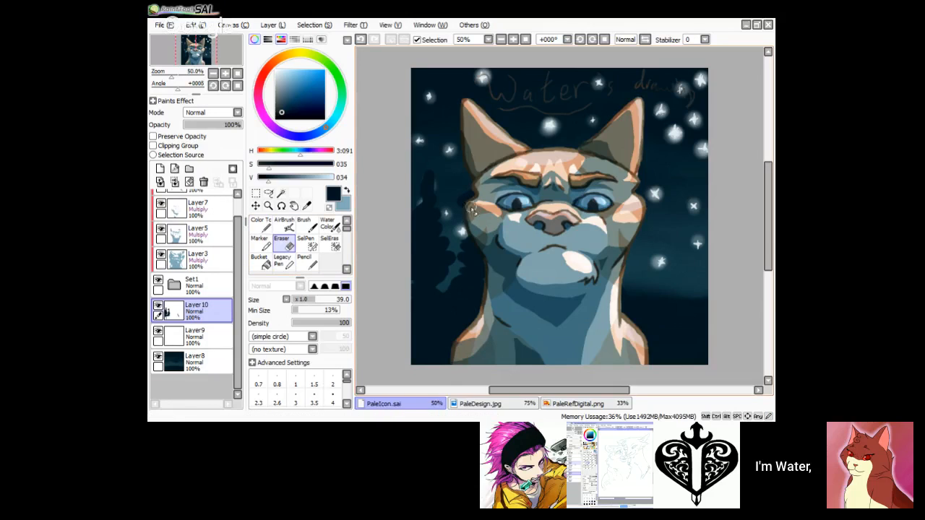
key("b")
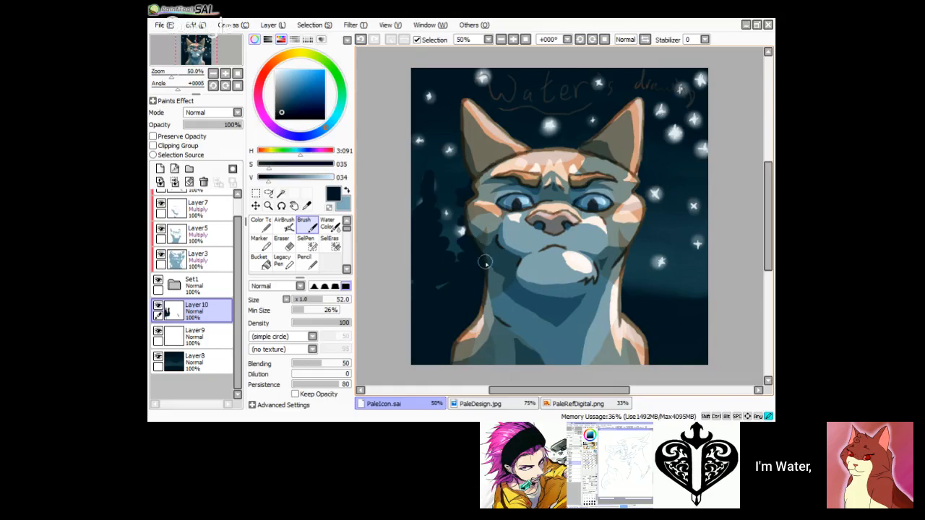
Step: Turn off Preserve Opacity for Layer2 inside the Set1 folder, set the Eraser to size 23, and collapse the folder
left_click(174, 285)
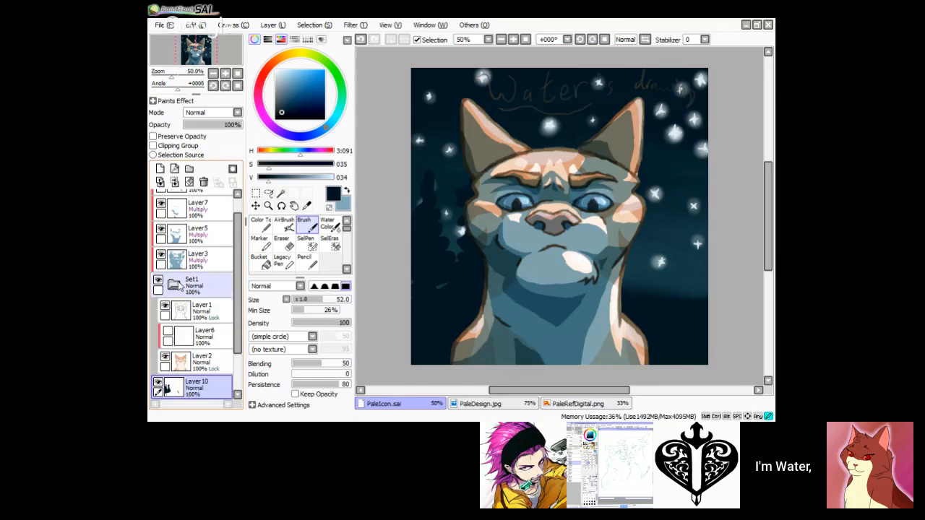
left_click(209, 359)
left_click(288, 244)
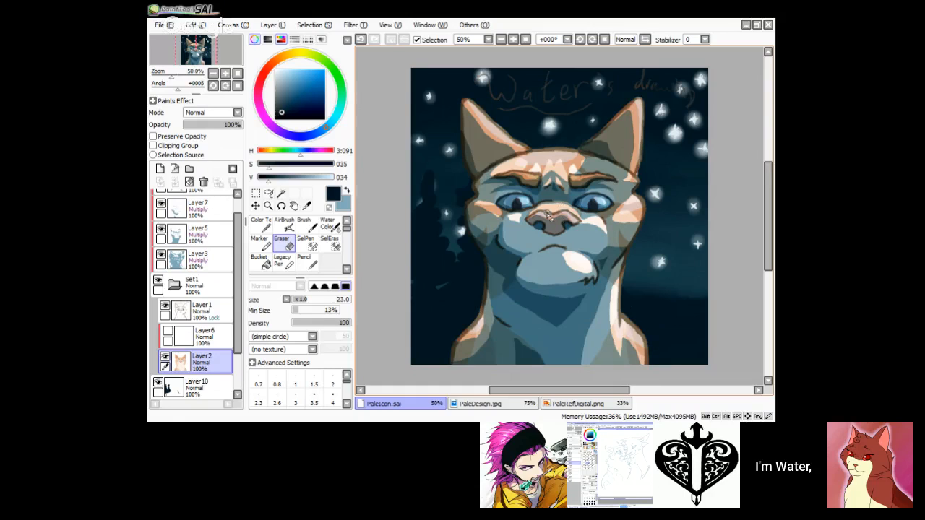
left_click(180, 285)
left_click(175, 285)
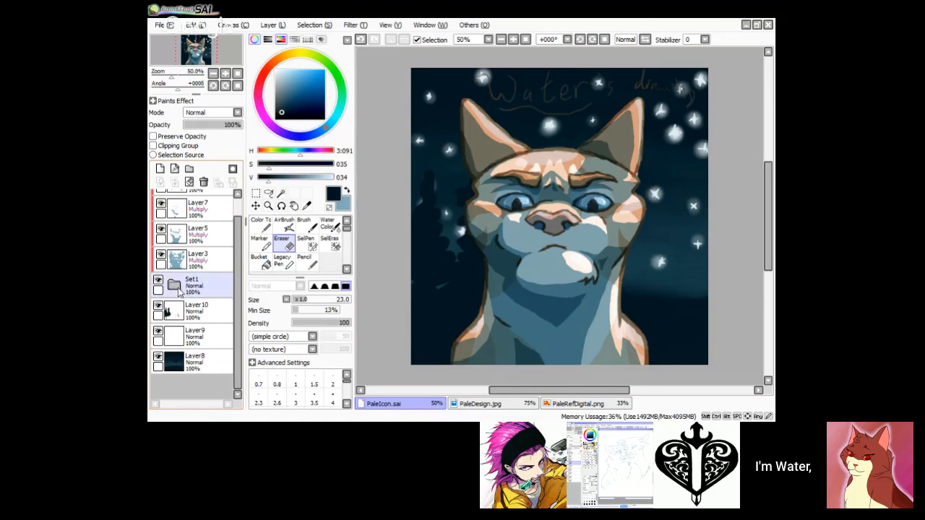
Step: Paint a dark tree silhouette beside the cat's right-hand neck on Layer10 with the Brush at size 52
left_click(202, 313)
left_click(261, 228)
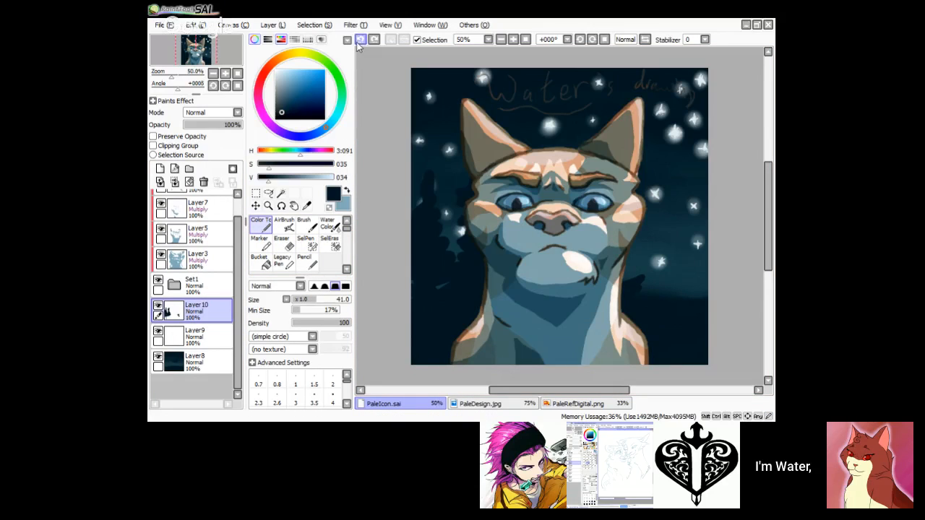
left_click(304, 226)
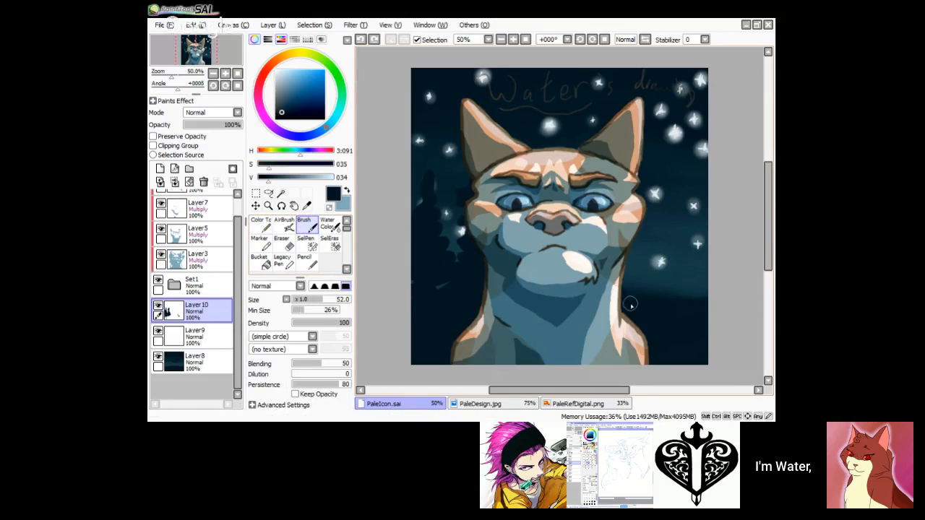
mouse_move(616, 297)
left_mouse_down()
mouse_move(638, 226)
mouse_move(637, 309)
left_mouse_up()
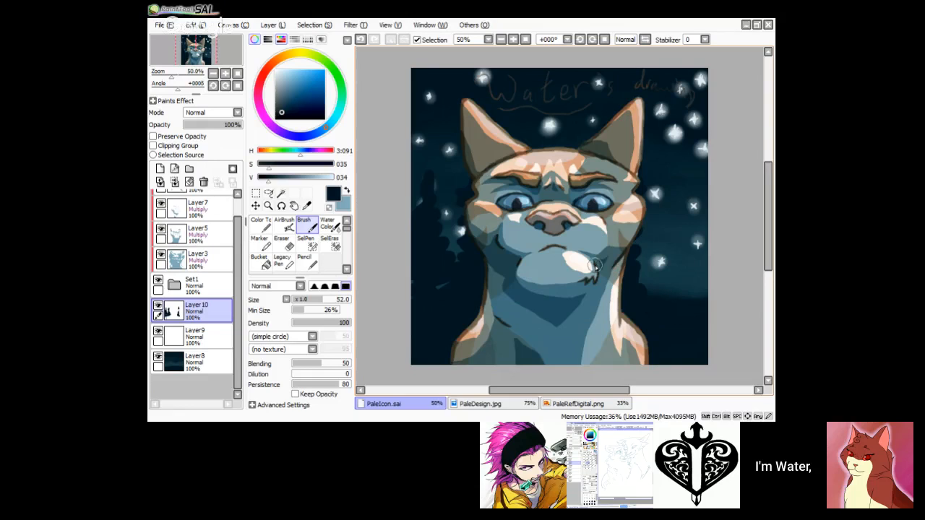
Step: Open the Set1 folder, select Layer2 with the size 23 Eraser for the cat's color edges, and collapse the folder
left_click(207, 287)
left_click(175, 284)
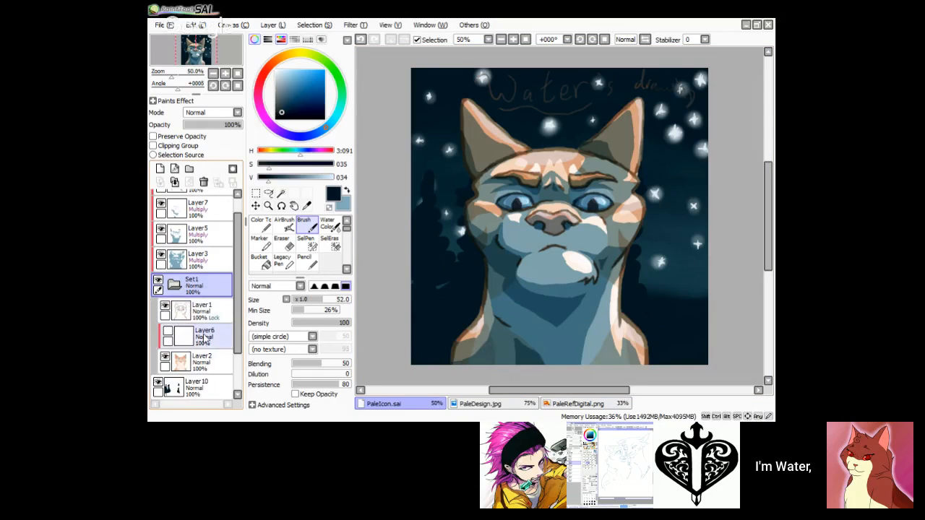
left_click(210, 358)
key("e")
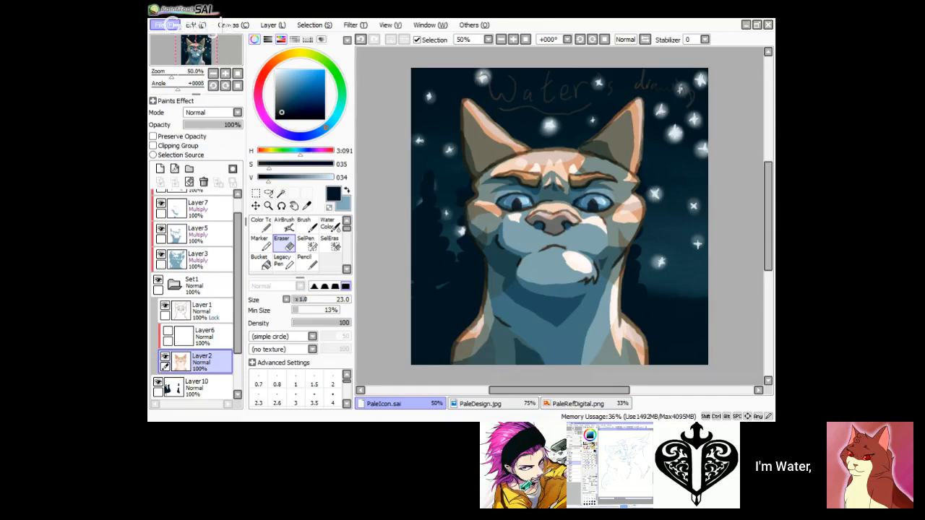
left_click(193, 310)
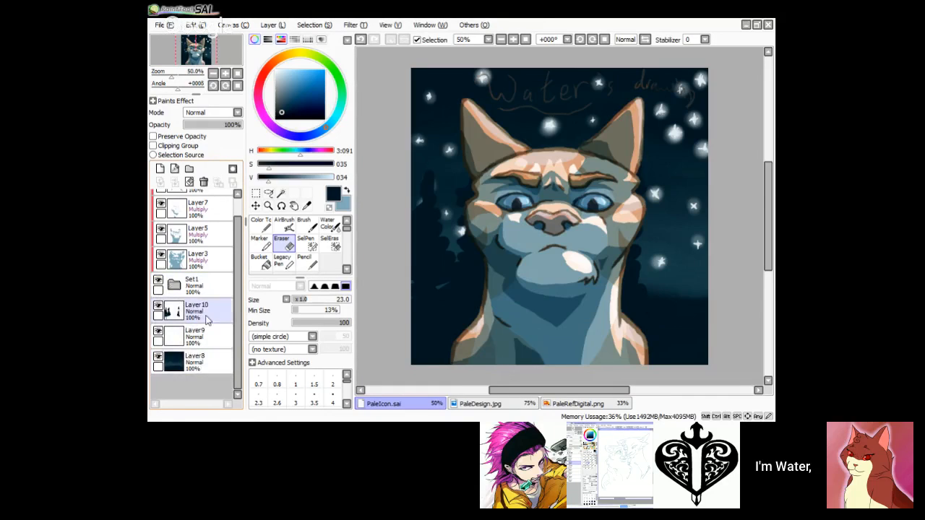
Step: Paint more dark trees out to the right-hand canvas edge on Layer10 with the Brush and nudge the tree layer slightly with the Move tool
left_click(260, 225)
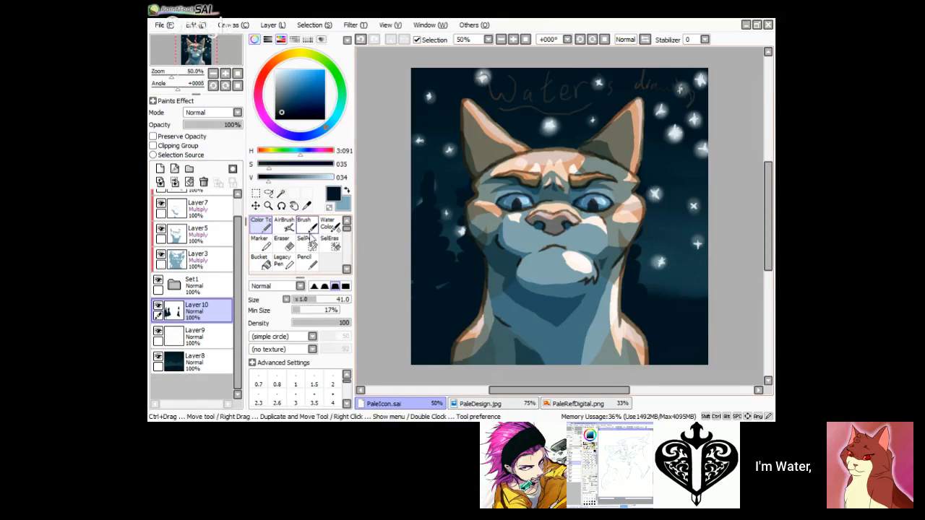
key("b")
mouse_move(641, 290)
left_mouse_down()
mouse_move(636, 267)
mouse_move(648, 220)
mouse_move(635, 246)
mouse_move(643, 268)
mouse_move(654, 285)
mouse_move(699, 306)
mouse_move(689, 301)
mouse_move(692, 273)
mouse_move(710, 240)
mouse_move(668, 273)
mouse_move(676, 265)
mouse_move(696, 279)
mouse_move(702, 267)
mouse_move(708, 285)
mouse_move(674, 281)
mouse_move(674, 272)
mouse_move(675, 299)
mouse_move(668, 281)
mouse_move(684, 290)
mouse_move(684, 279)
mouse_move(666, 237)
mouse_move(673, 227)
mouse_move(677, 251)
mouse_move(660, 271)
mouse_move(692, 287)
mouse_move(671, 286)
mouse_move(676, 259)
mouse_move(663, 256)
mouse_move(677, 247)
mouse_move(678, 210)
mouse_move(683, 262)
mouse_move(699, 236)
mouse_move(700, 258)
mouse_move(688, 273)
mouse_move(712, 167)
left_mouse_up()
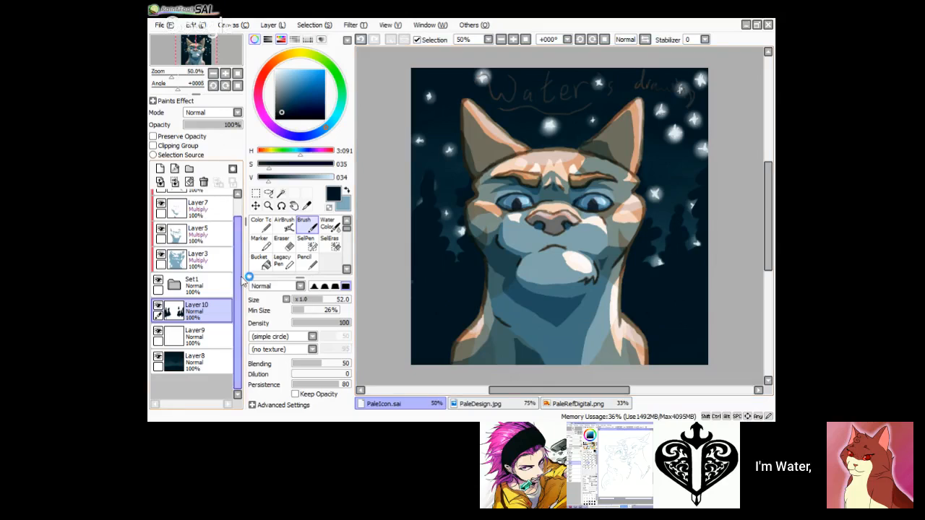
left_click(256, 207)
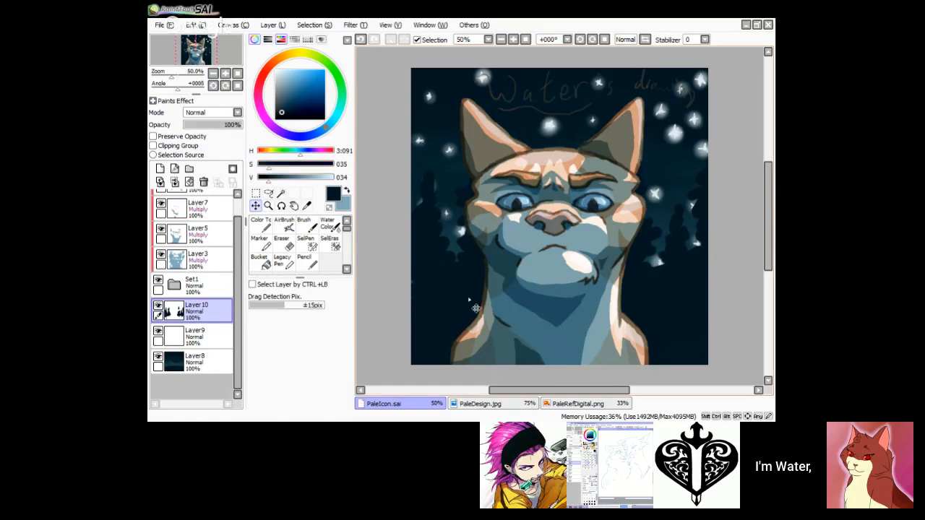
mouse_move(453, 304)
left_mouse_down()
mouse_move(460, 314)
mouse_move(465, 307)
left_mouse_up()
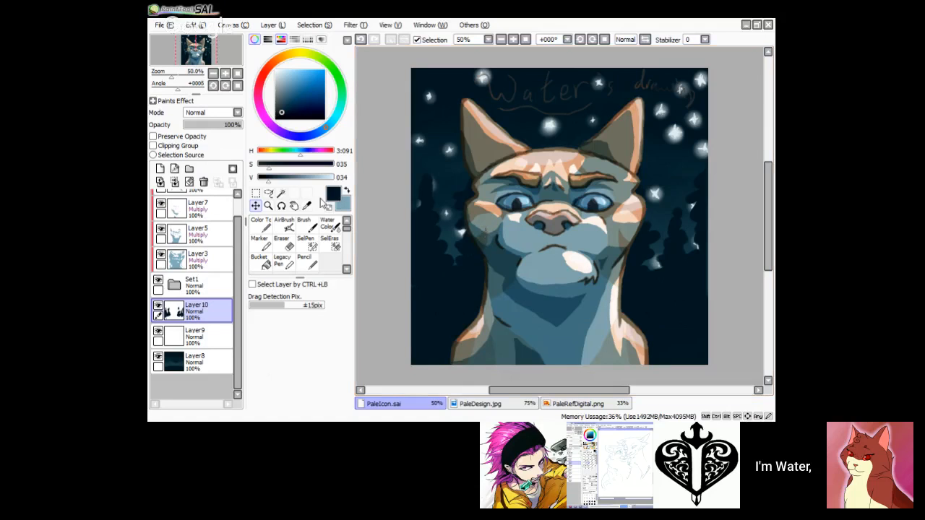
Step: Erase the handwritten lettering above the cat on Layer1 with the Eraser at size 34, turning Preserve Opacity off and back on
scroll(196, 303, "up", 1)
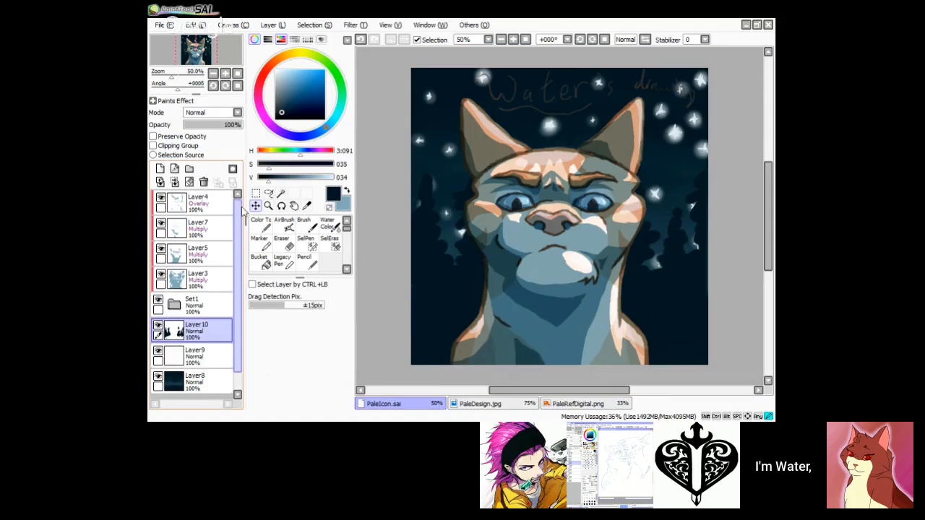
left_click(174, 303)
left_click(206, 329)
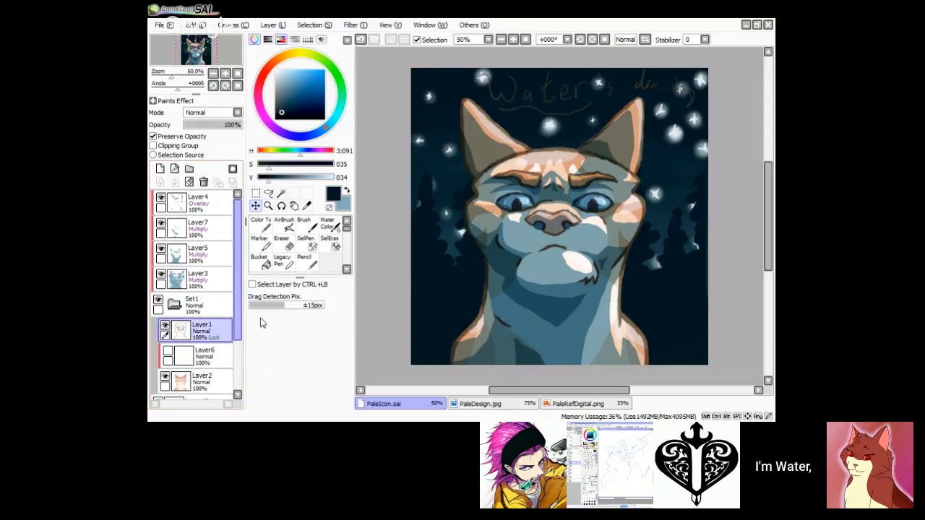
left_click(289, 246)
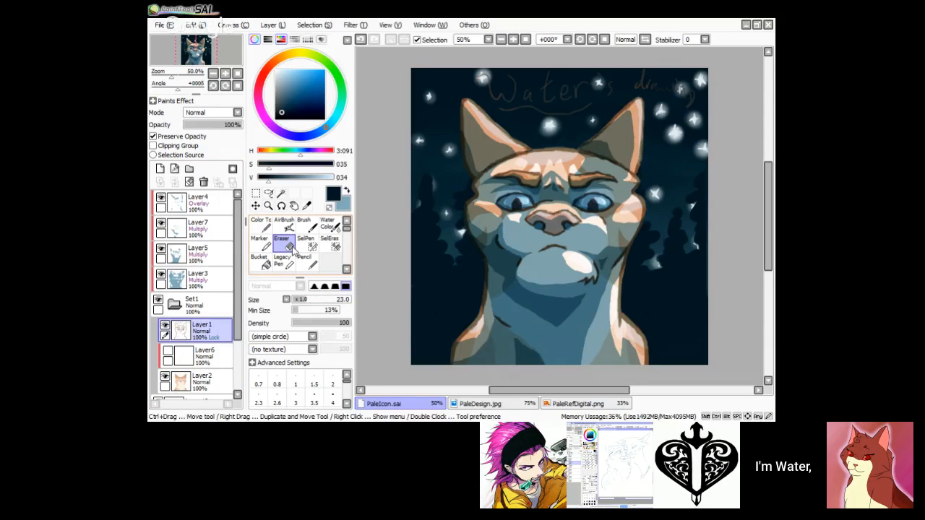
left_click(313, 298)
mouse_move(514, 109)
left_mouse_down()
mouse_move(492, 101)
mouse_move(507, 101)
mouse_move(491, 81)
left_mouse_up()
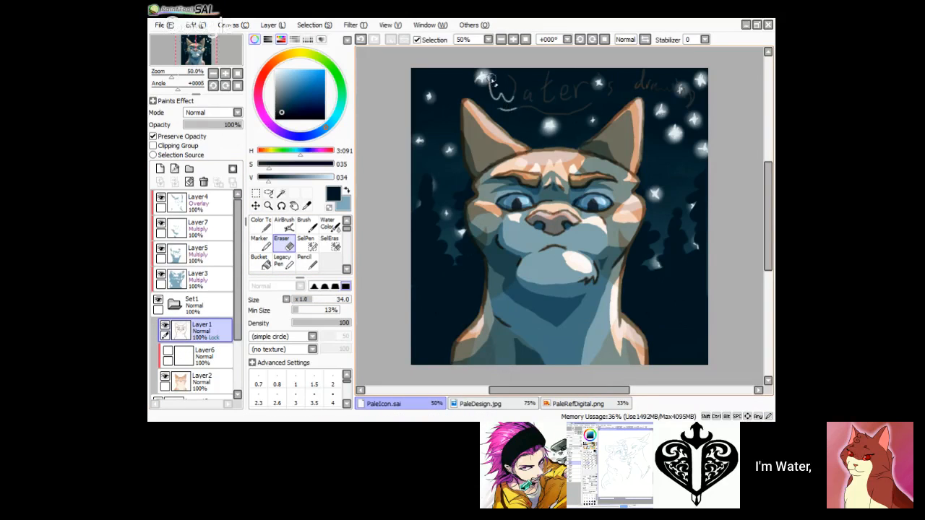
left_click(360, 39)
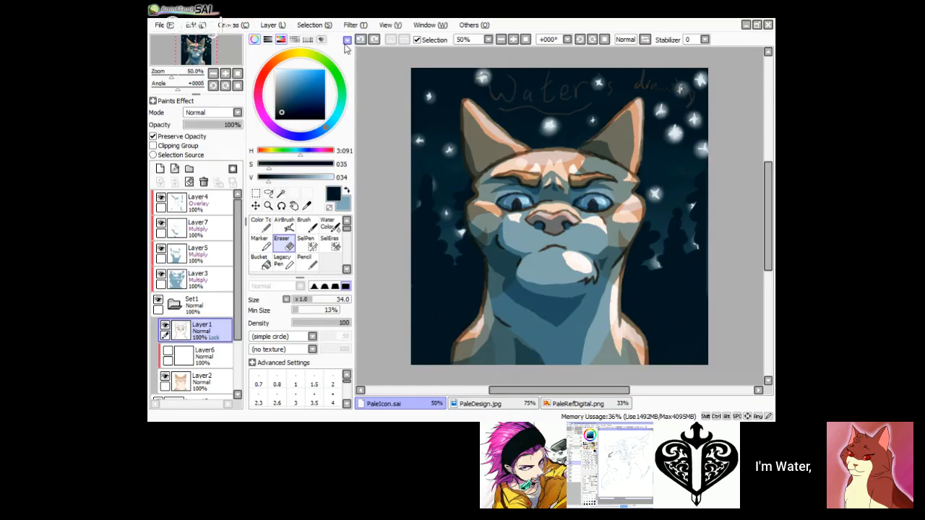
left_click(153, 137)
mouse_move(510, 85)
left_mouse_down()
mouse_move(515, 109)
mouse_move(478, 72)
mouse_move(517, 105)
mouse_move(547, 90)
mouse_move(554, 72)
mouse_move(540, 88)
mouse_move(546, 102)
mouse_move(589, 91)
mouse_move(549, 103)
mouse_move(592, 105)
mouse_move(614, 92)
mouse_move(594, 67)
mouse_move(608, 78)
mouse_move(631, 65)
mouse_move(653, 75)
mouse_move(635, 84)
mouse_move(689, 95)
mouse_move(687, 107)
mouse_move(663, 79)
mouse_move(609, 64)
left_mouse_up()
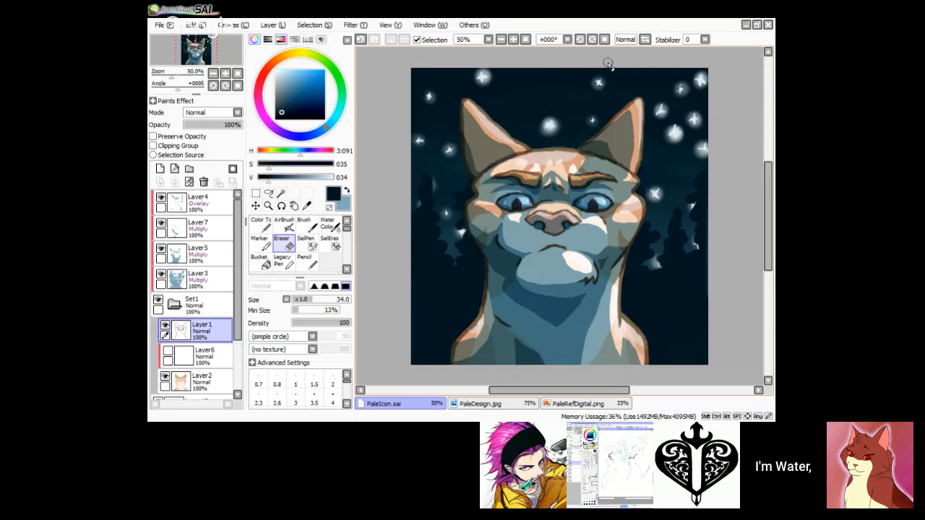
left_click(154, 137)
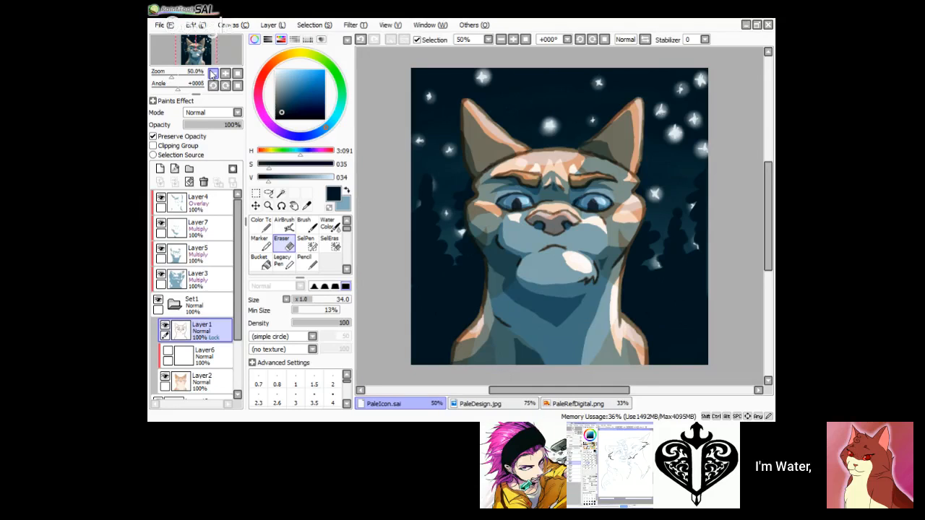
Step: Collapse the Set1 folder, choose the Blur brush at size 14 and make Layer9 with the stars the active layer
left_click(198, 300)
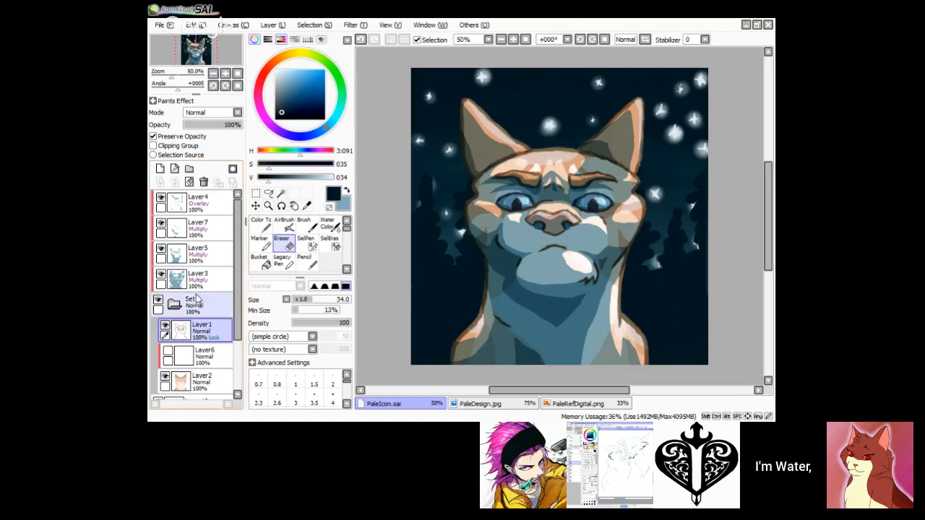
left_click(175, 305)
left_click(207, 354)
left_click(209, 381)
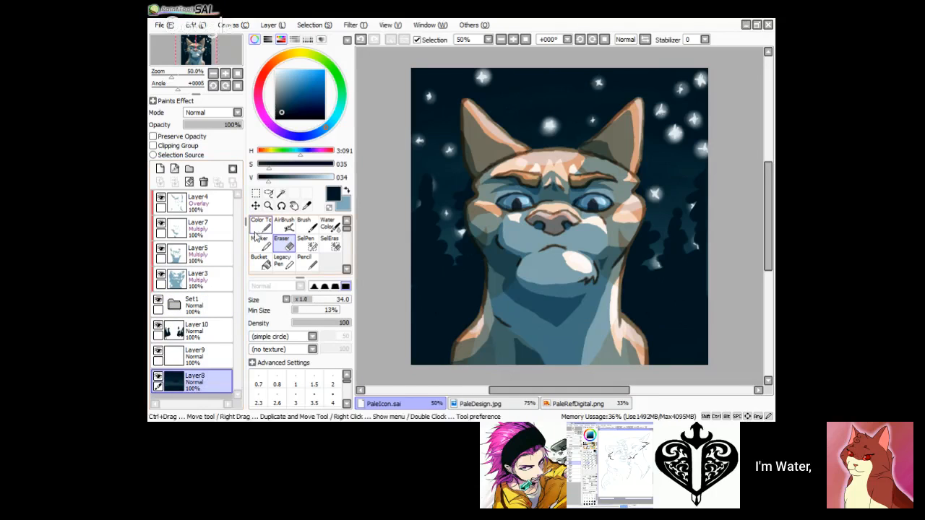
scroll(336, 271, "down", 2)
left_click(335, 269)
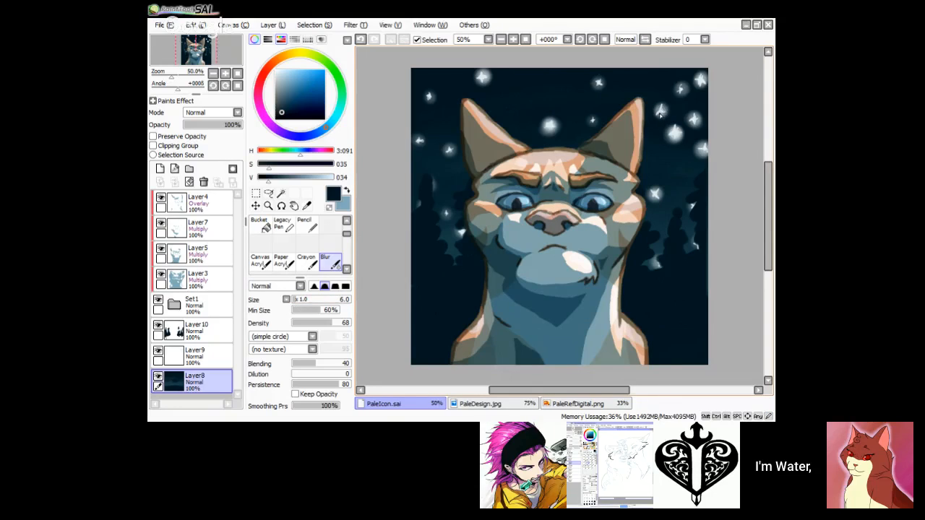
left_click(300, 299)
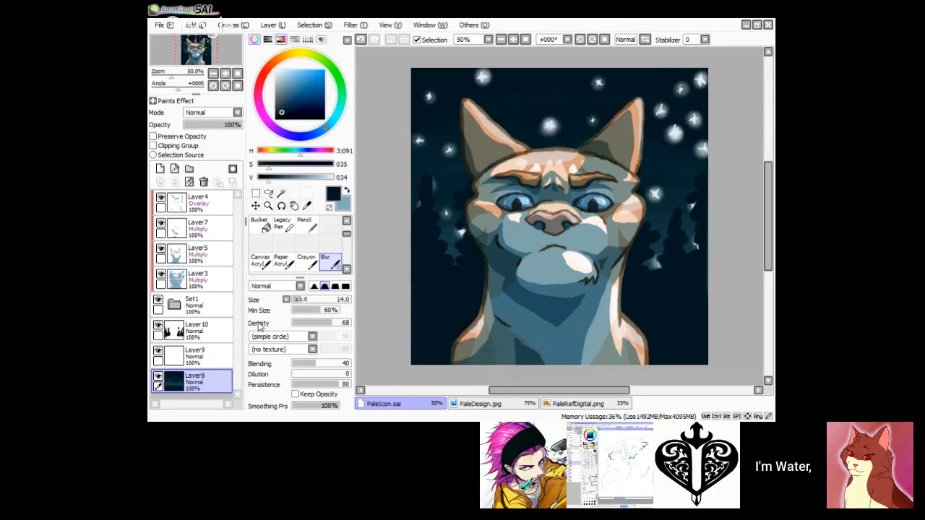
left_click(229, 360)
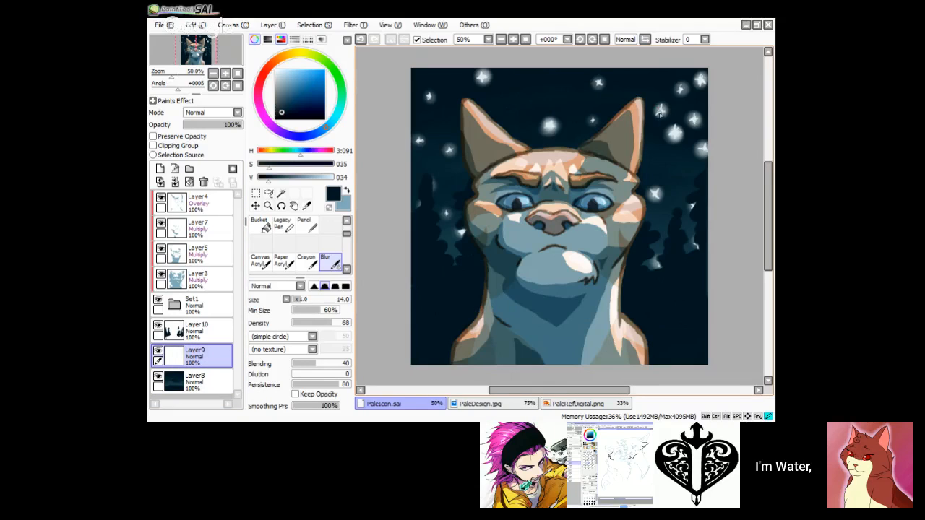
Step: Smooth the stars on both sides of the cat's head on Layer9 with Blur at size 14
mouse_move(661, 115)
left_mouse_down()
mouse_move(683, 88)
mouse_move(701, 83)
left_mouse_up()
left_click_drag(676, 138, 694, 118)
left_click_drag(706, 152, 706, 151)
left_click_drag(656, 194, 654, 194)
left_click_drag(450, 152, 422, 142)
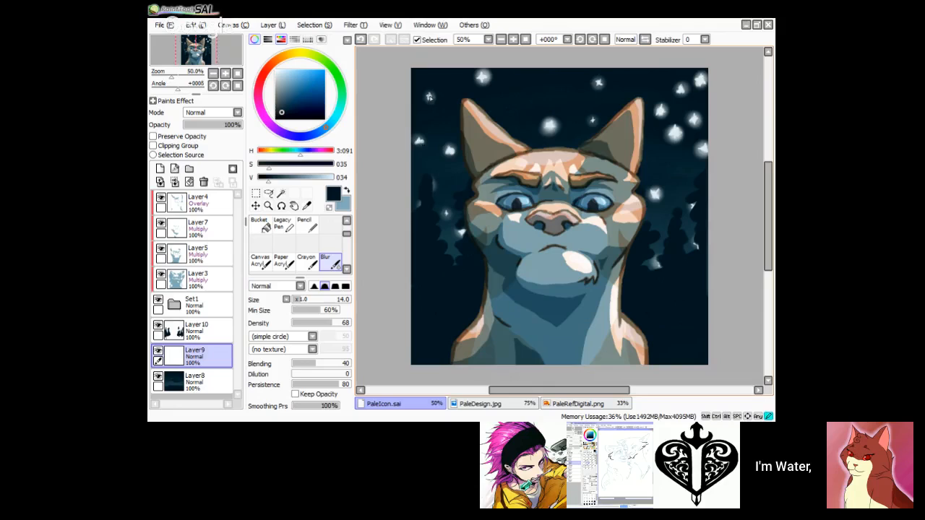
left_click_drag(430, 96, 431, 97)
left_click_drag(483, 80, 485, 77)
left_click_drag(592, 122, 593, 120)
left_click_drag(598, 82, 599, 81)
Step: Try to soften the star beside the tip of the cat's right-hand ear with Blur enlarged to size 64
left_click_drag(659, 110, 658, 109)
left_click(360, 40)
left_click(320, 299)
left_click(331, 300)
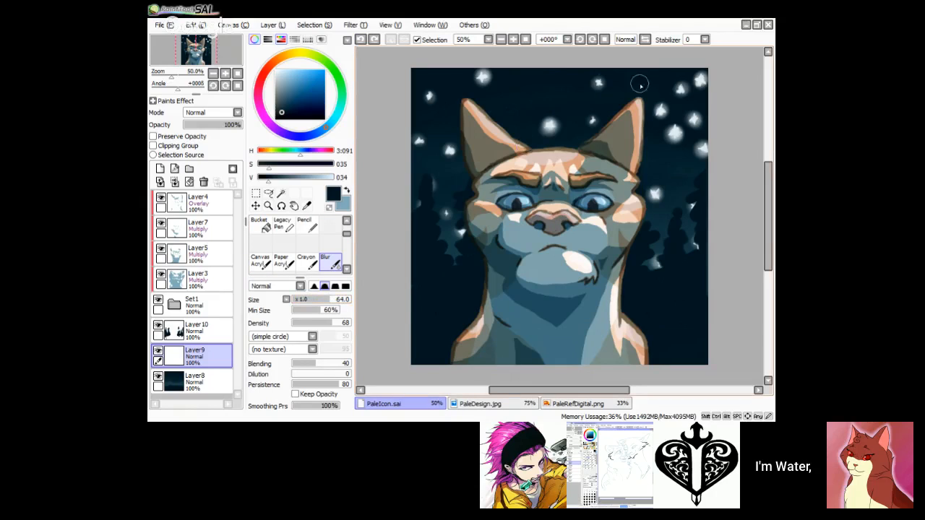
left_click_drag(662, 111, 681, 93)
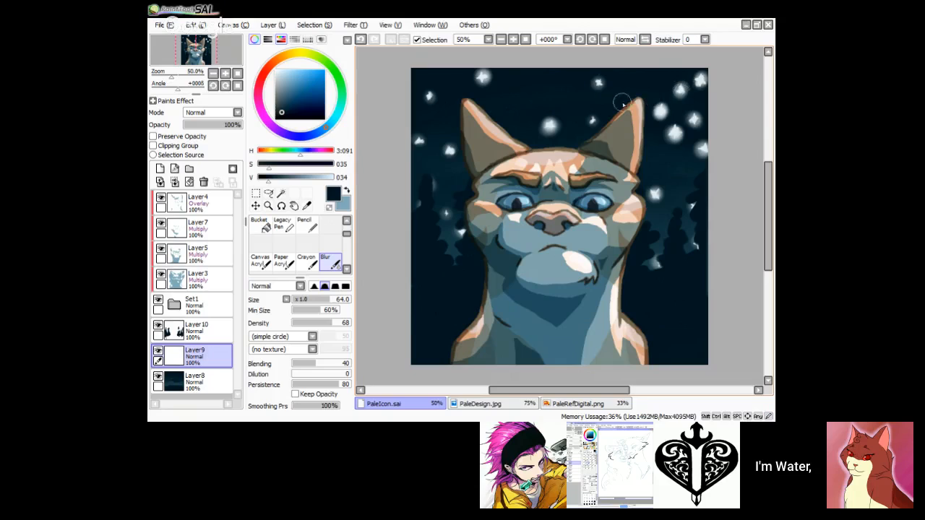
left_click(360, 40)
left_click(360, 40)
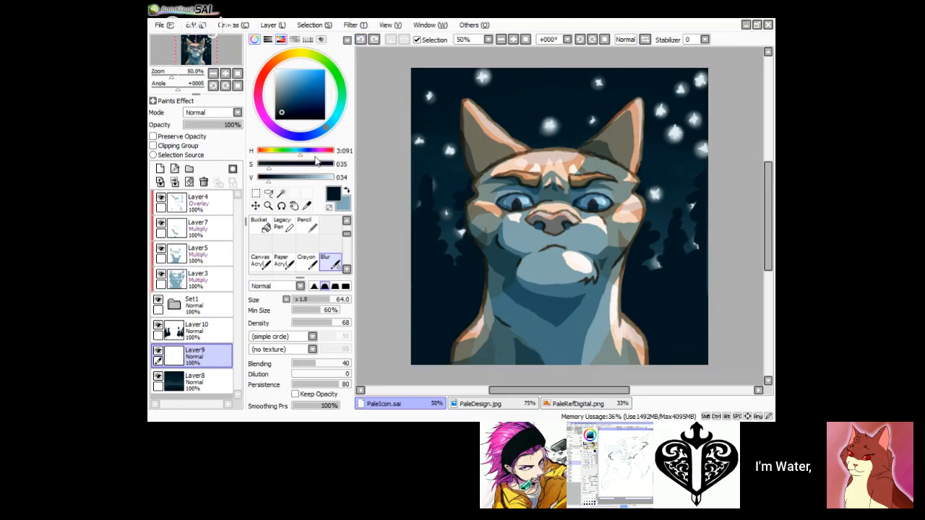
Step: Try to reshape the star beside the right-hand ear with Blur at size 32 and size 17, undoing each attempt
left_click(310, 300)
mouse_move(664, 116)
left_mouse_down()
mouse_move(655, 109)
mouse_move(668, 101)
left_mouse_up()
left_click(360, 39)
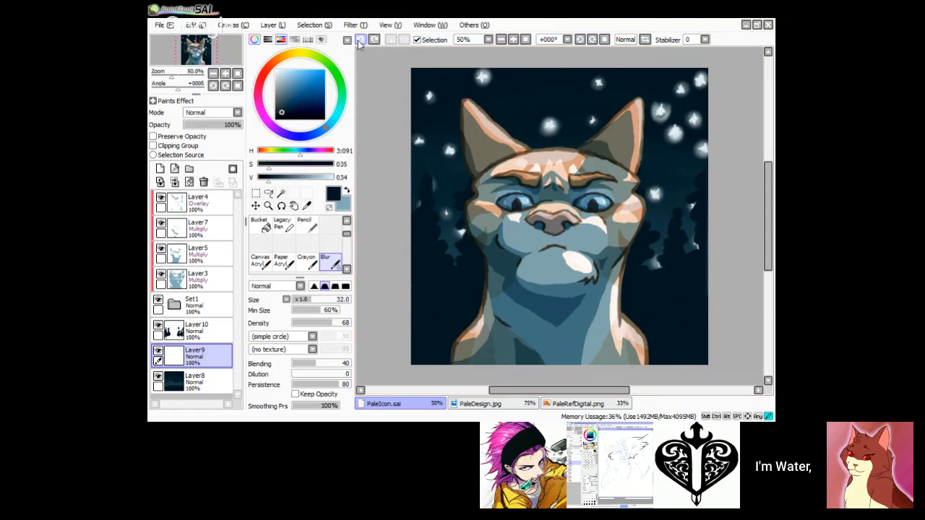
left_click(360, 40)
left_click(359, 39)
left_click(360, 40)
left_click(303, 300)
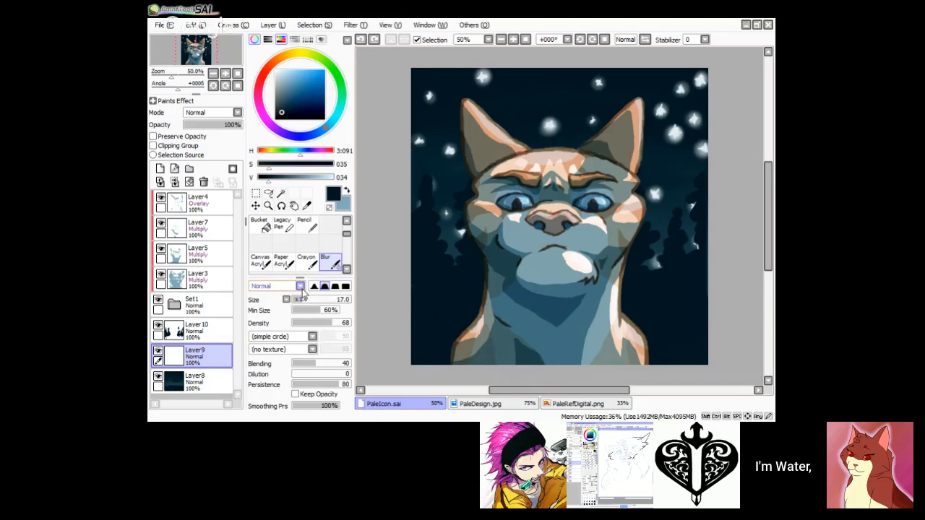
left_click_drag(664, 125, 667, 115)
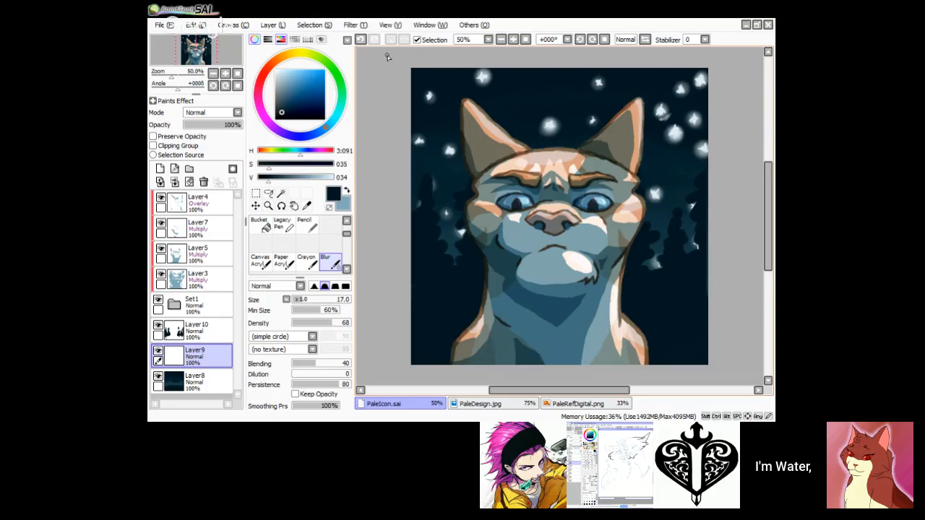
left_click(360, 40)
left_click_drag(666, 108, 666, 114)
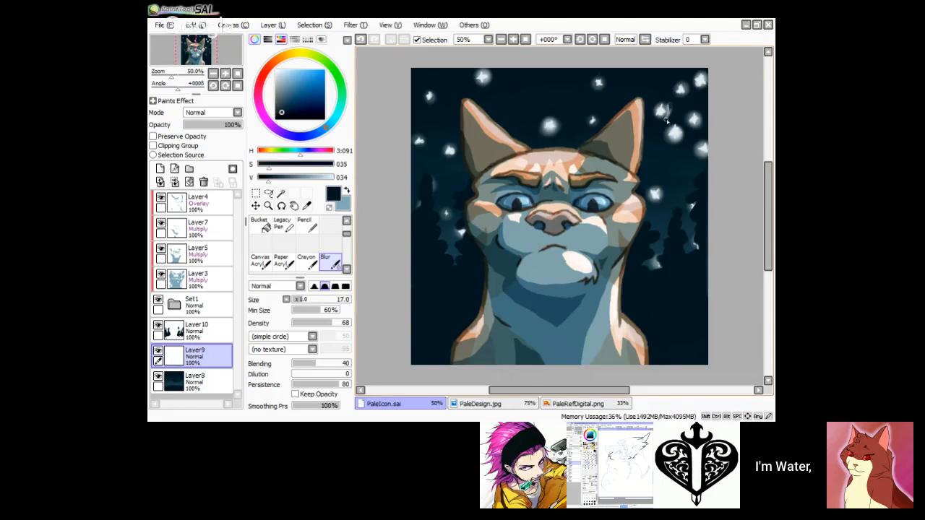
left_click(360, 40)
Step: Erase the cluster of three stars between the right-hand ear and the canvas edge with the Eraser at size 34
left_click(347, 221)
left_click(283, 225)
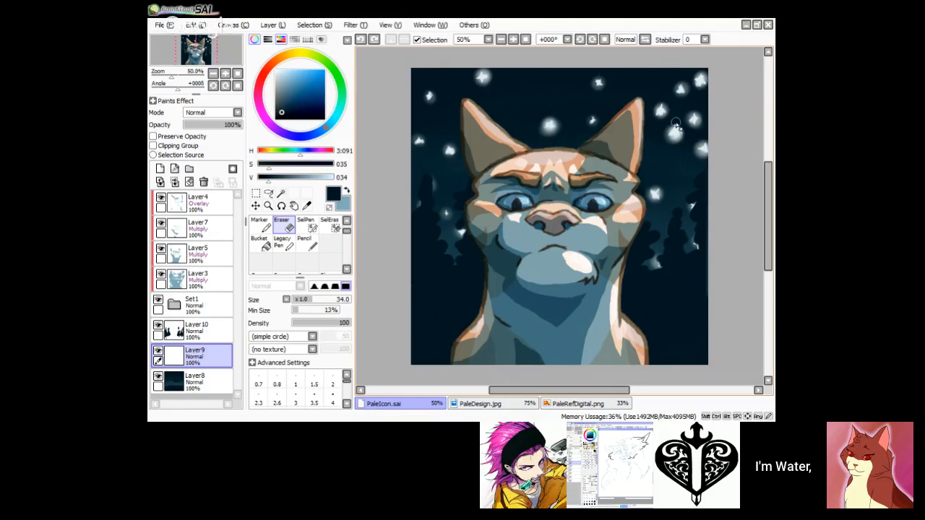
mouse_move(684, 112)
left_mouse_down()
mouse_move(668, 145)
mouse_move(668, 131)
mouse_move(672, 141)
mouse_move(678, 135)
mouse_move(656, 159)
mouse_move(697, 106)
mouse_move(687, 130)
mouse_move(699, 129)
mouse_move(685, 89)
left_mouse_up()
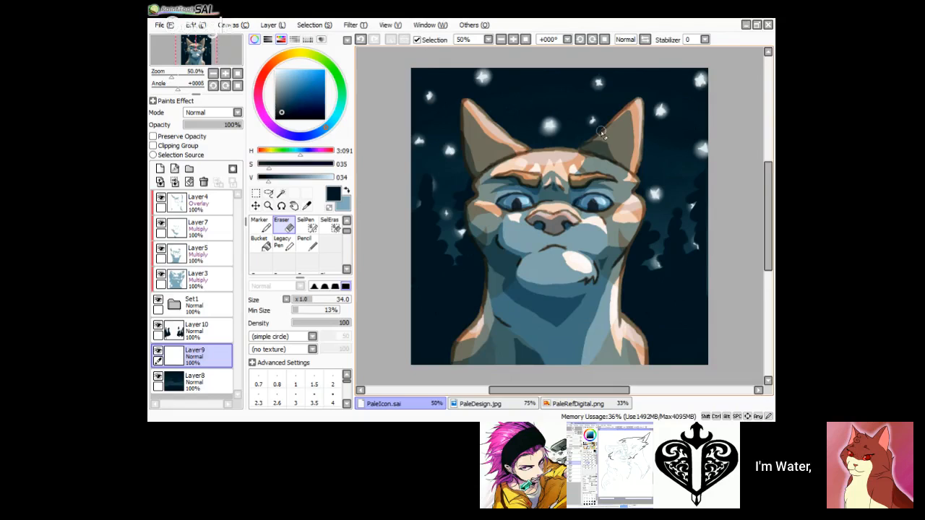
Step: Sample the pale star colour from the star at the right-hand canvas edge and select the size 20 colour brush
left_click(347, 220)
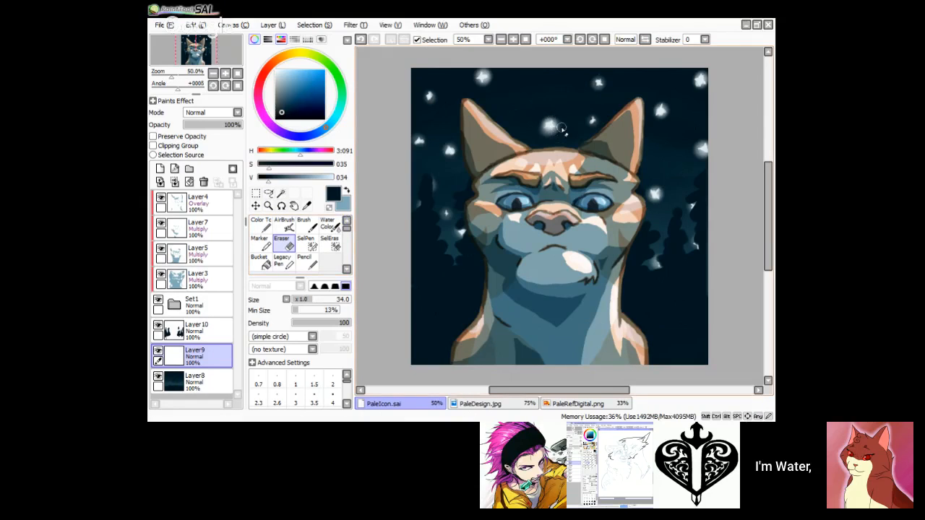
right_click(703, 149)
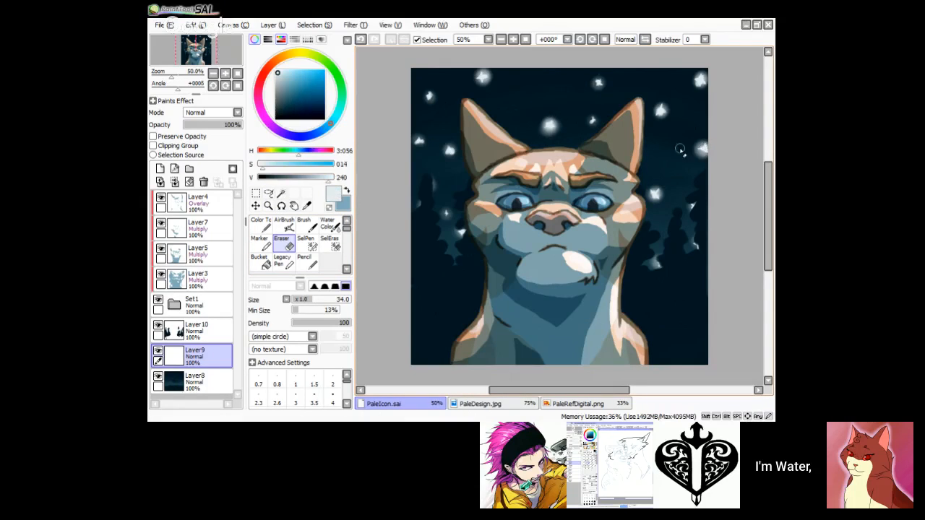
left_click(261, 225)
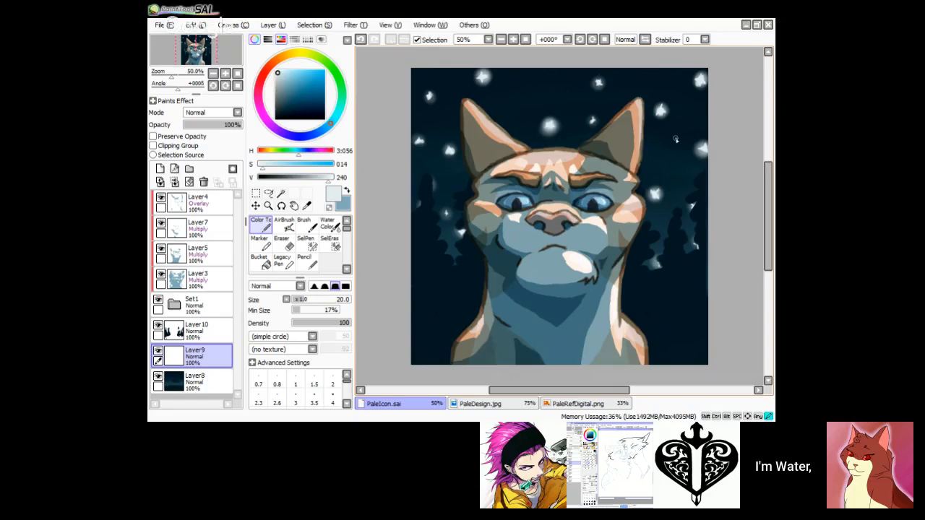
Step: Try to paint a pale star in the cleared sky beside the right-hand ear and undo it
left_click_drag(674, 138, 673, 147)
left_click(361, 40)
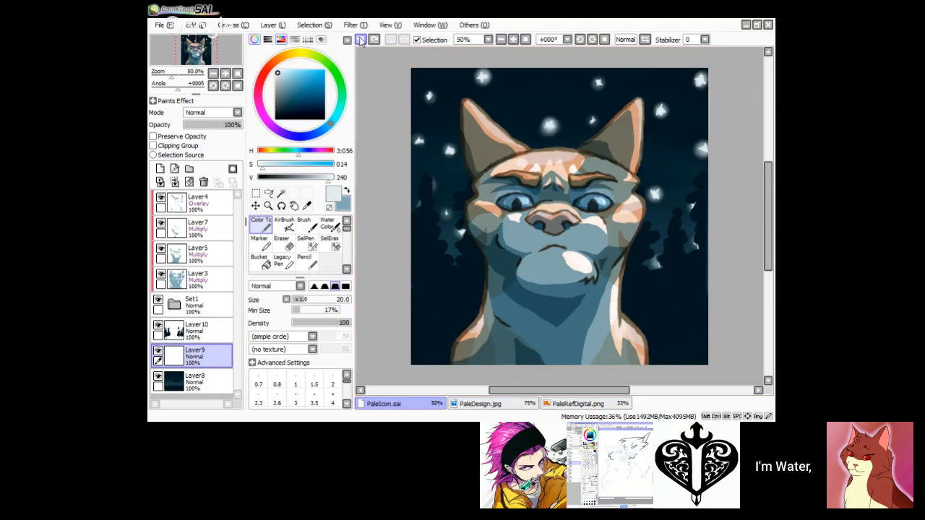
key("ctrl+y")
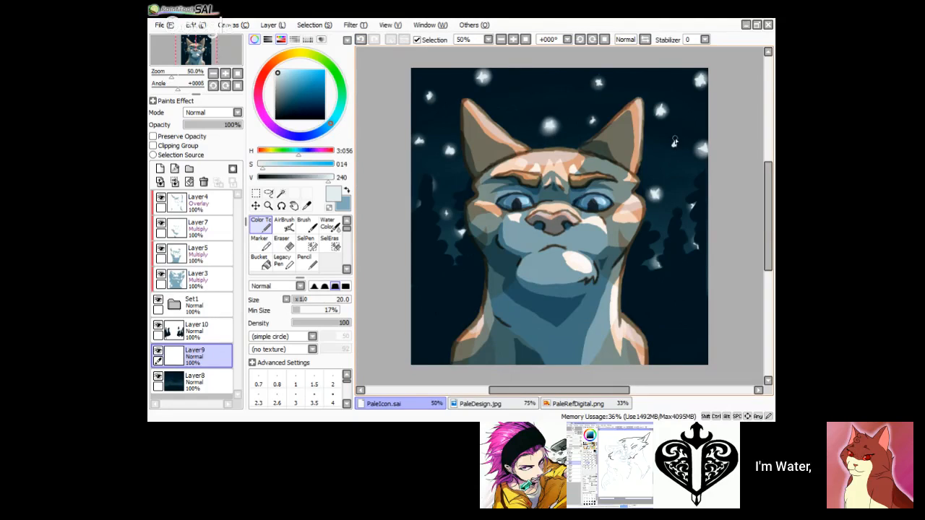
left_click(361, 40)
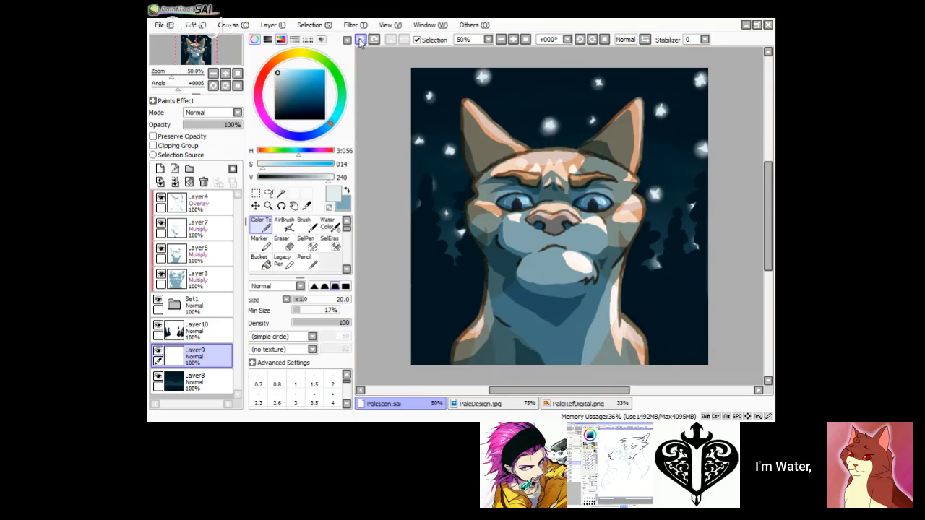
Step: Dot three new pale stars on Layer9, one between the ears and two in the cleared sky beside the right-hand ear
left_click(676, 148)
left_click(676, 150)
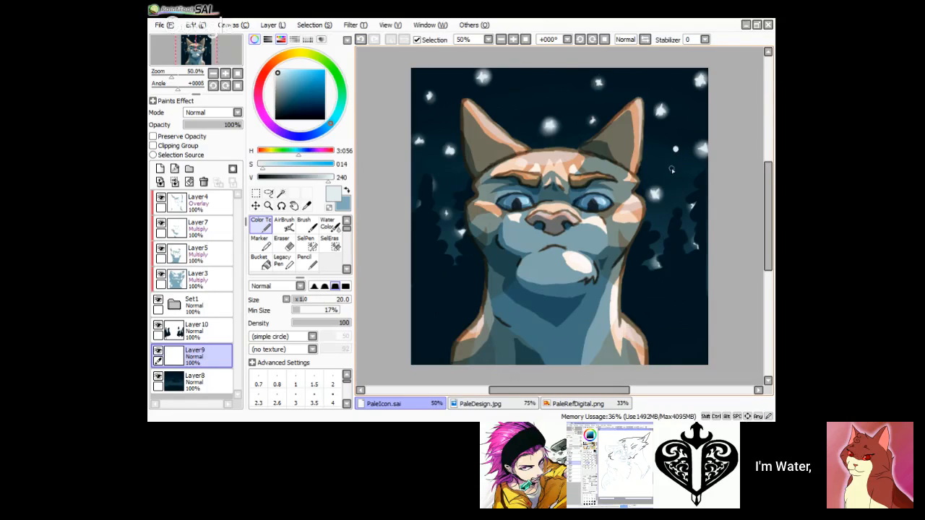
left_click(531, 84)
left_click(531, 83)
Step: Smear the three new dots outward into pointed star shapes with Blur at size 10, undoing the size 17 attempt
scroll(333, 253, "down", 2)
left_click(334, 261)
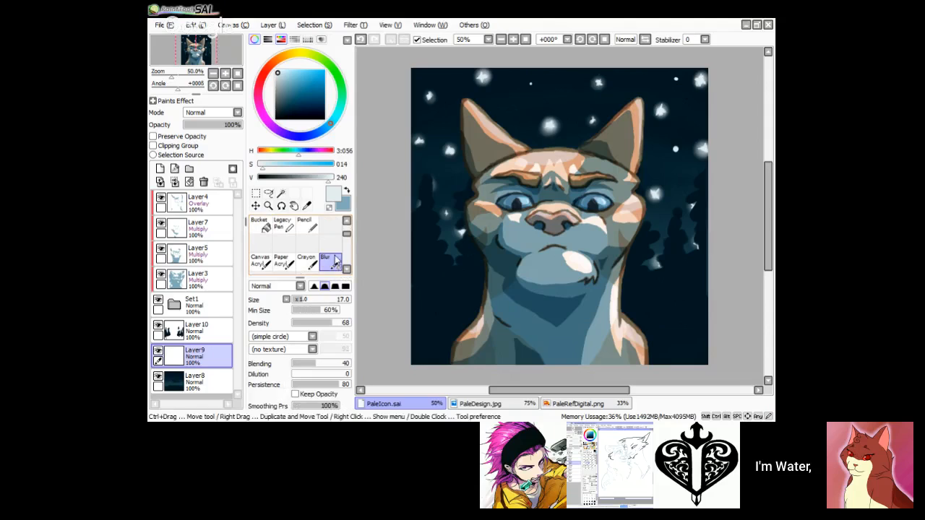
left_click(531, 85)
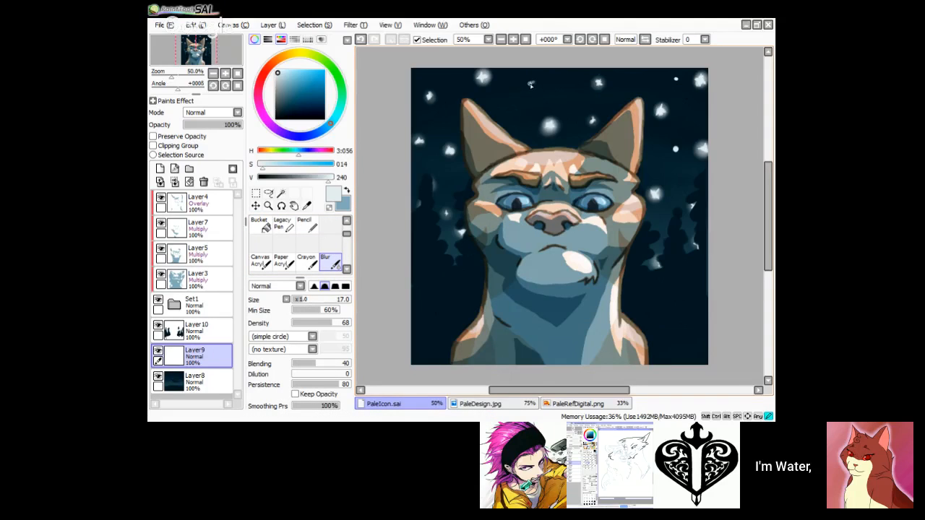
left_click(361, 42)
left_click(361, 43)
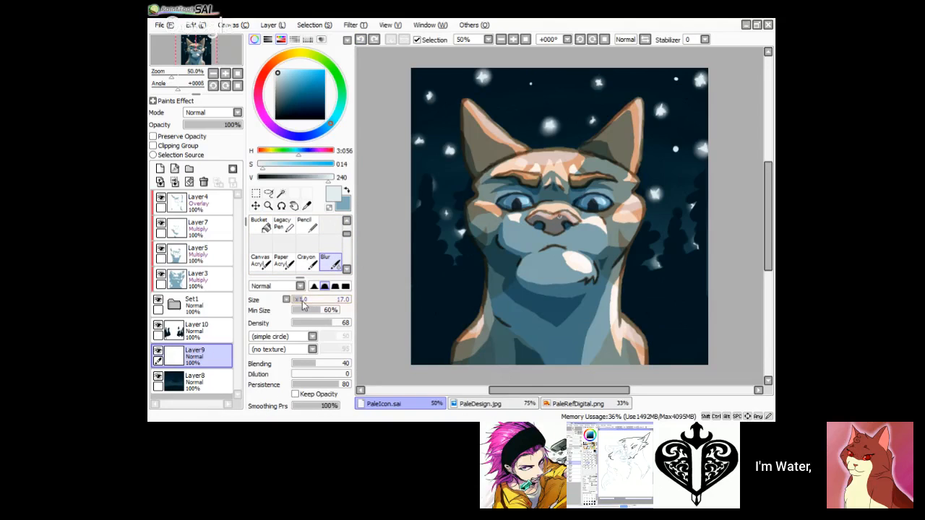
left_click_drag(302, 301, 299, 301)
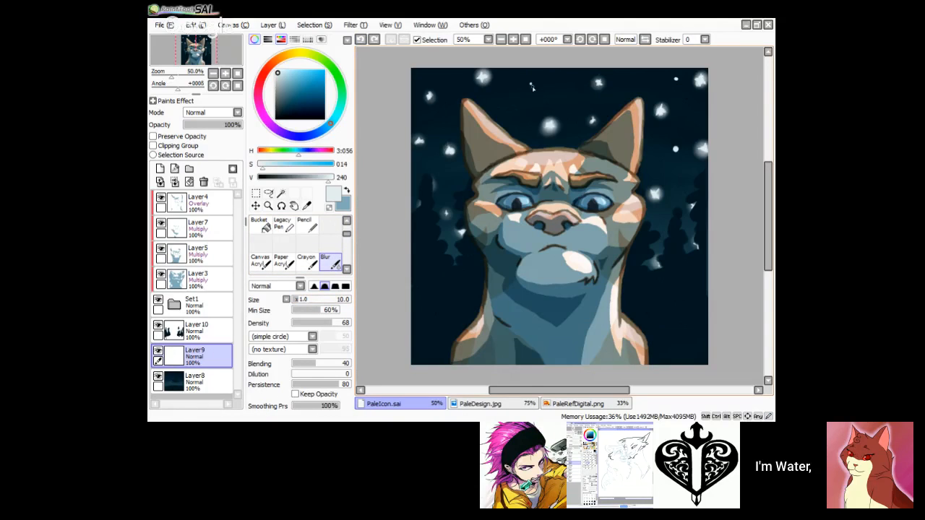
left_click_drag(533, 87, 533, 84)
left_click_drag(530, 84, 531, 87)
left_click_drag(677, 151, 675, 150)
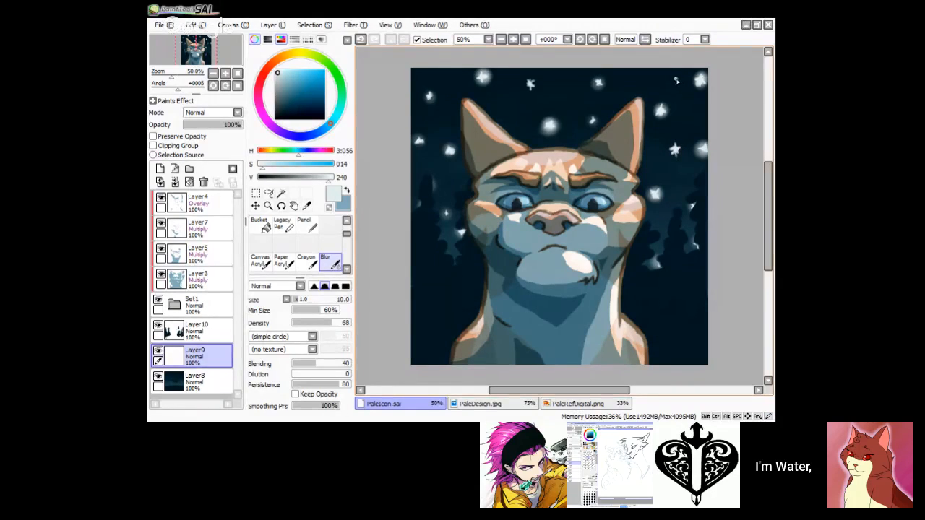
left_click_drag(676, 80, 674, 84)
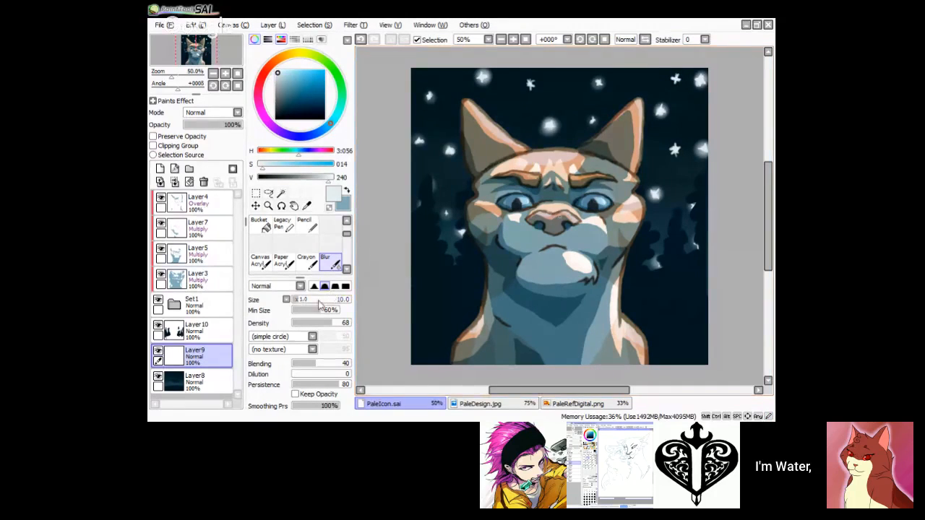
Step: Try to soften the three new pointed stars into glows with Blur at size 67 and undo the strokes
left_click_drag(319, 299, 331, 300)
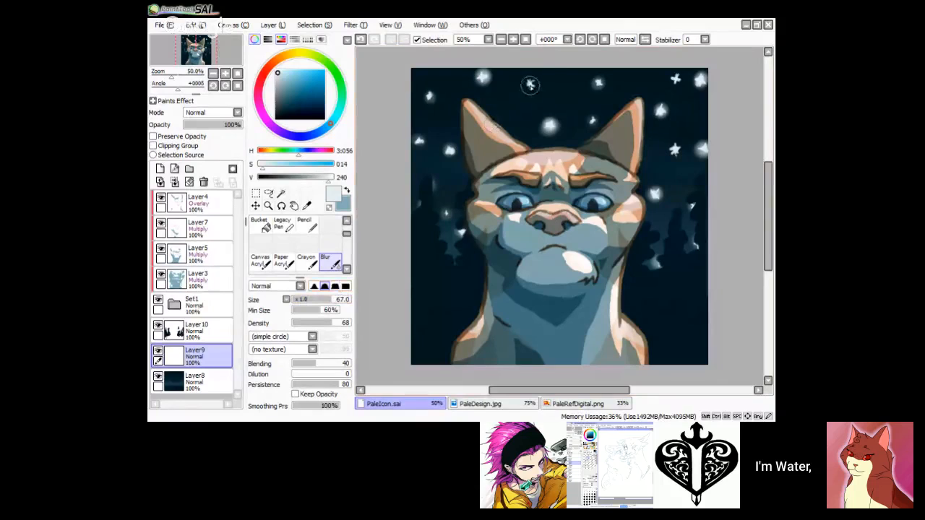
left_click_drag(530, 86, 531, 87)
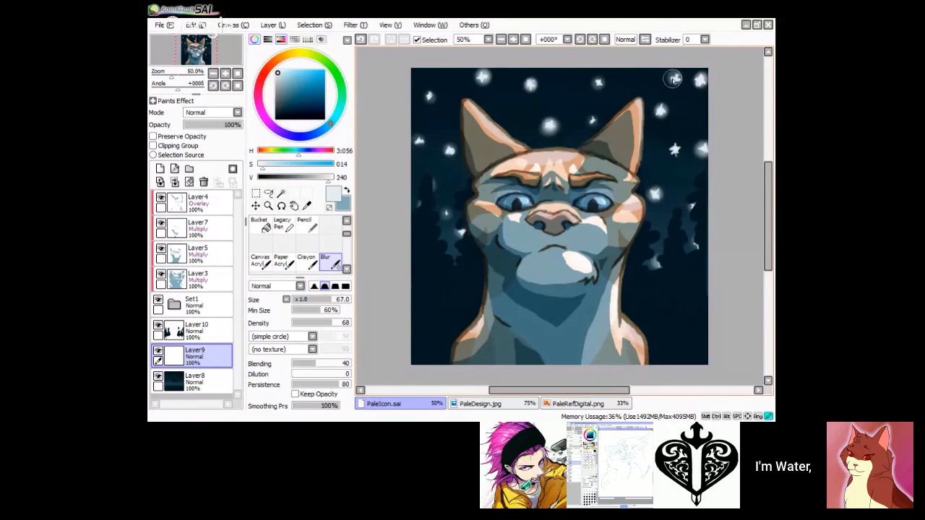
left_click(361, 40)
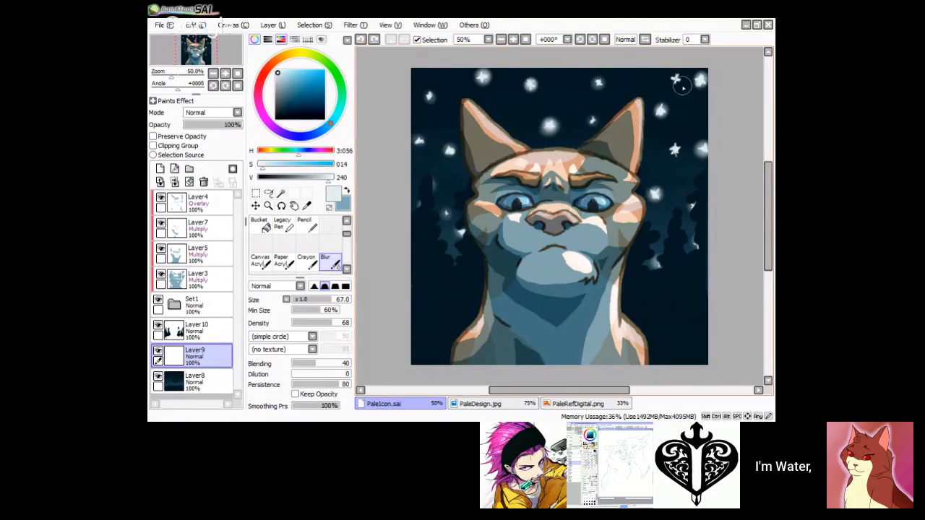
left_click_drag(676, 78, 677, 78)
left_click_drag(675, 150, 675, 151)
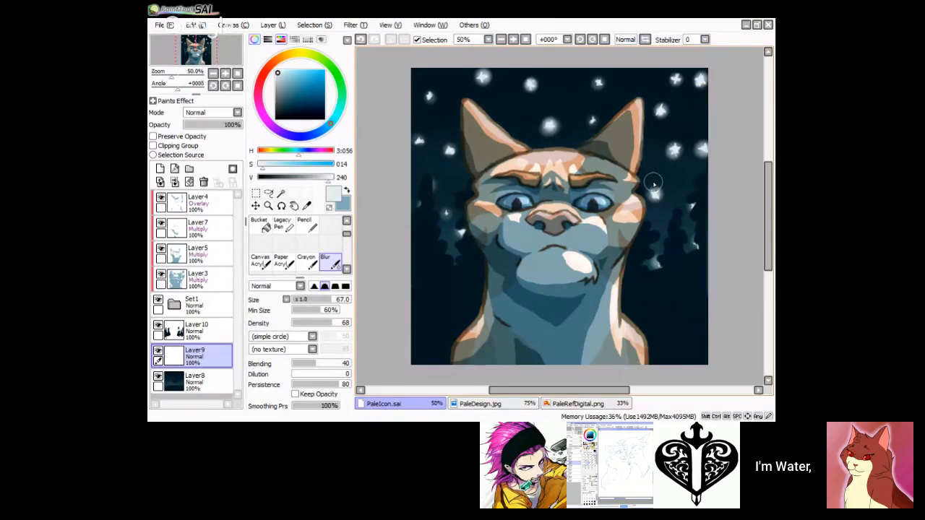
left_click(362, 40)
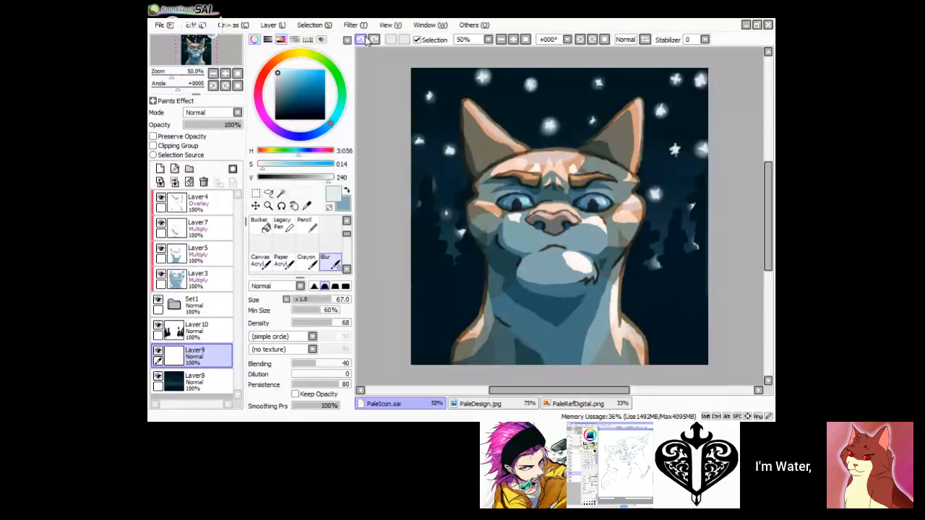
left_click(363, 42)
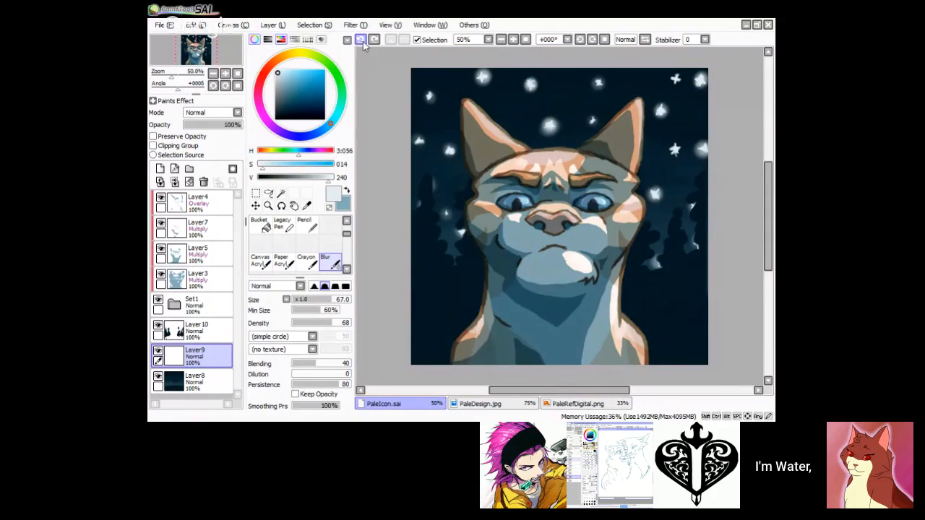
left_click(361, 42)
left_click(361, 41)
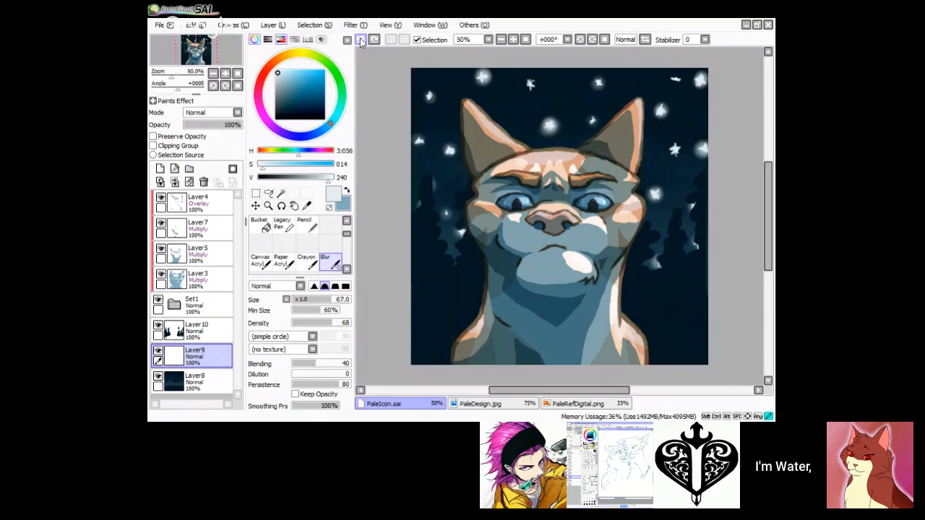
Step: Soften the new stars between the ears and beside the right-hand ear into round glows with Blur at size 67, redoing one stroke
left_click(362, 41)
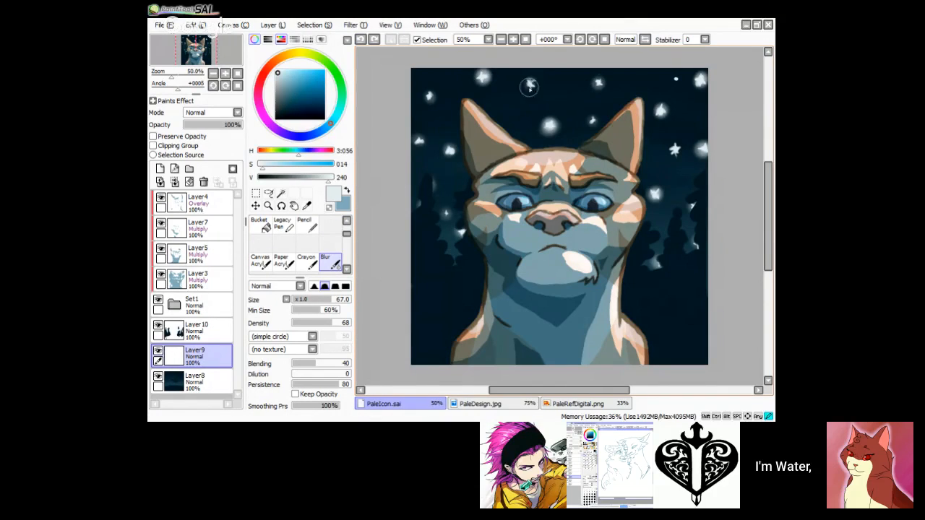
left_click_drag(532, 86, 529, 83)
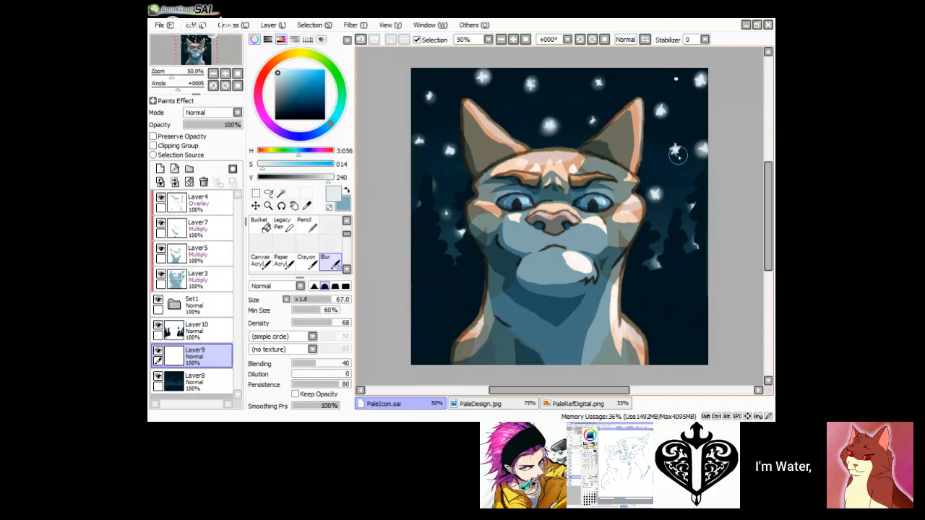
left_click_drag(677, 151, 675, 152)
left_click(361, 41)
left_click_drag(675, 150, 674, 150)
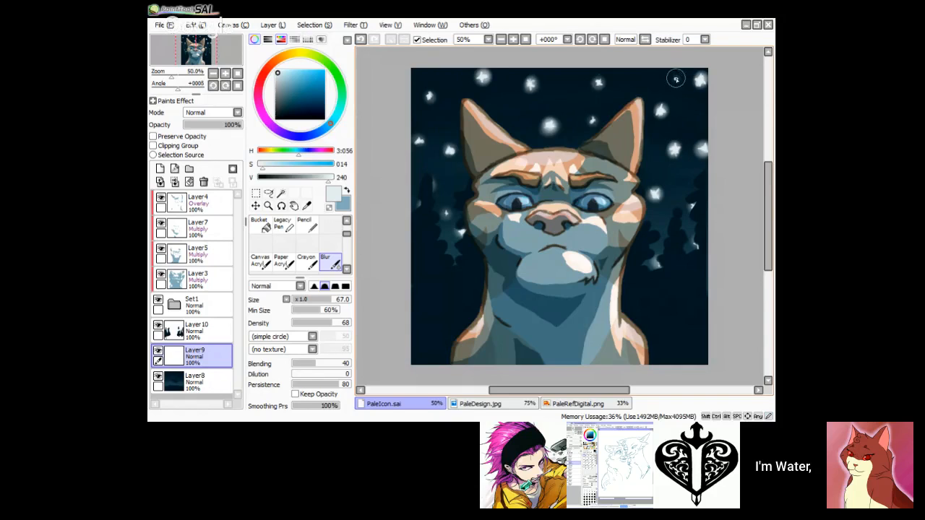
Step: Reduce Blur to size 43 and soften the small upper-right star, the star beside the right-hand ear and the stars in the upper-left sky
left_click_drag(676, 79, 676, 81)
left_click(361, 41)
left_click_drag(327, 299, 317, 299)
left_click_drag(678, 153, 675, 157)
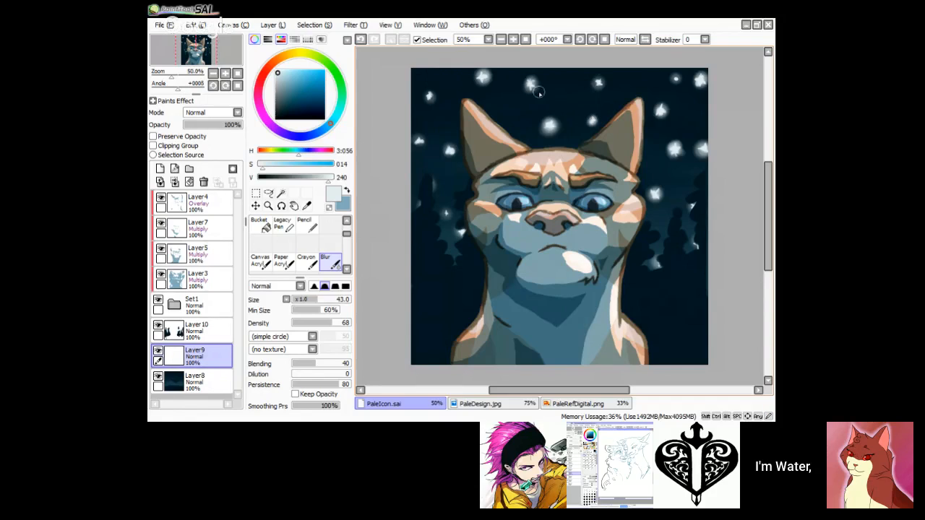
left_click_drag(415, 146, 450, 149)
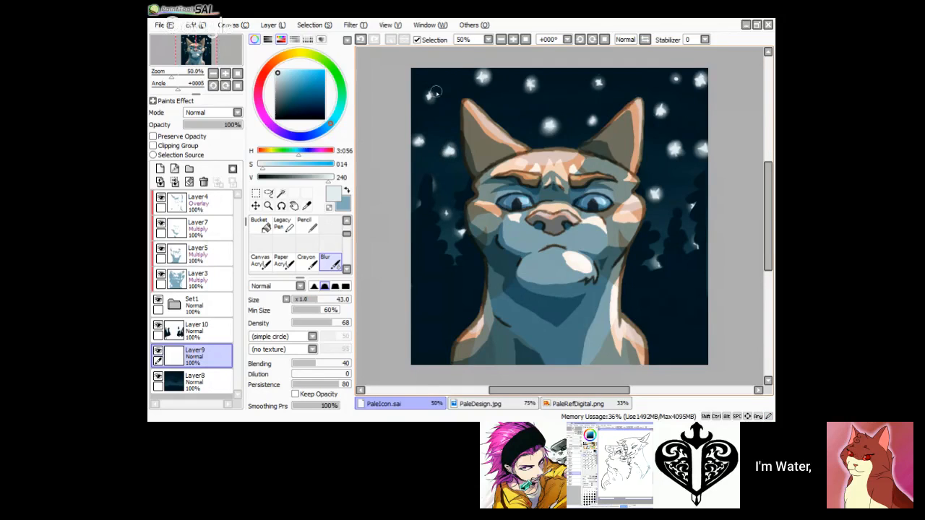
left_click_drag(431, 95, 430, 89)
mouse_move(485, 82)
left_mouse_down()
mouse_move(478, 78)
mouse_move(486, 85)
left_mouse_up()
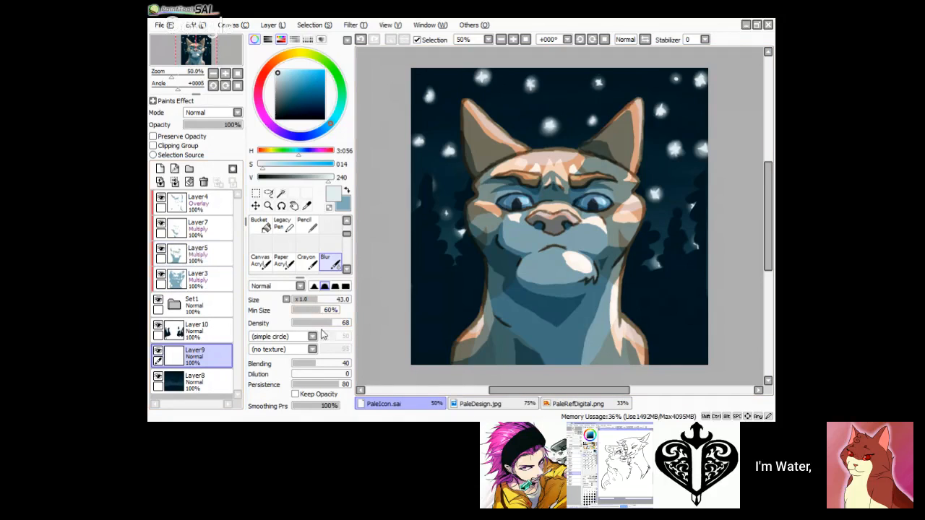
Step: Set Blur's blending to 34 and persistence to 90, test it on the upper-left star and undo the stroke
left_click_drag(315, 367, 314, 388)
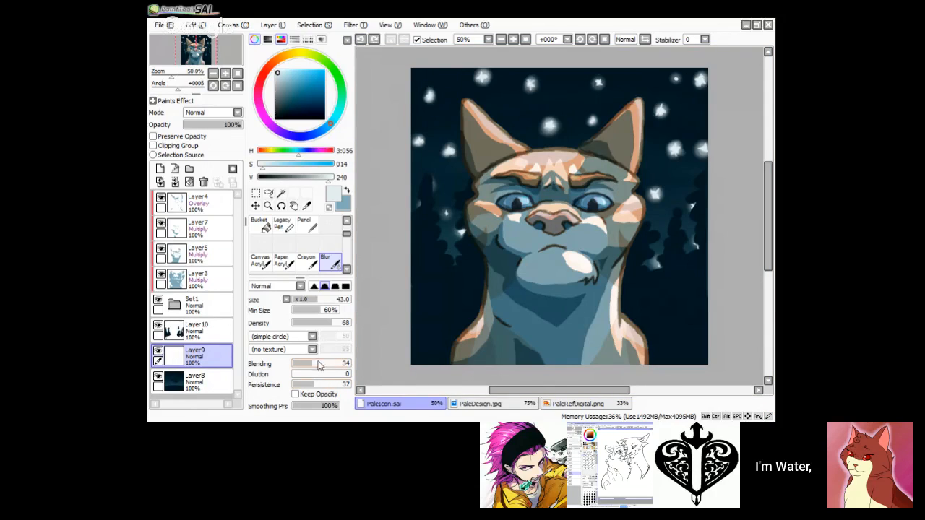
left_click_drag(311, 385, 299, 384)
left_click(345, 384)
mouse_move(425, 87)
left_mouse_down()
mouse_move(434, 105)
mouse_move(426, 94)
left_mouse_up()
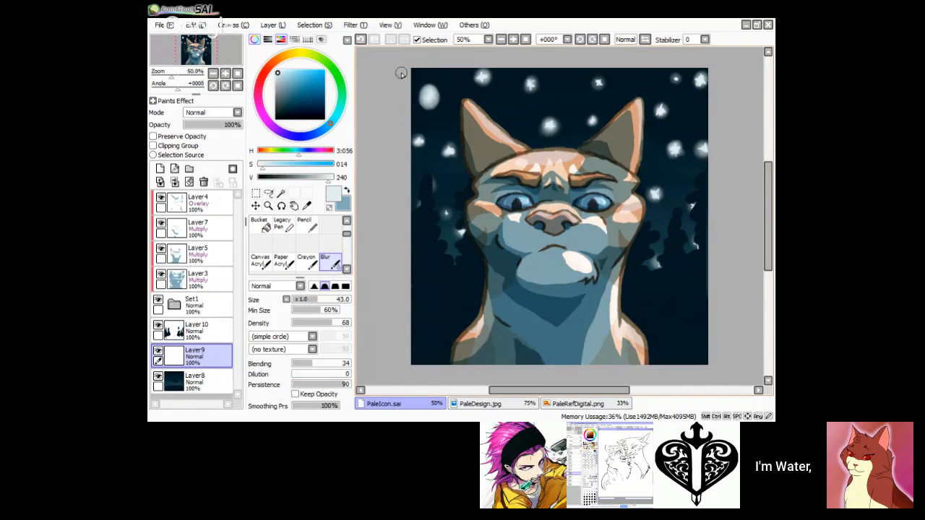
left_click(361, 39)
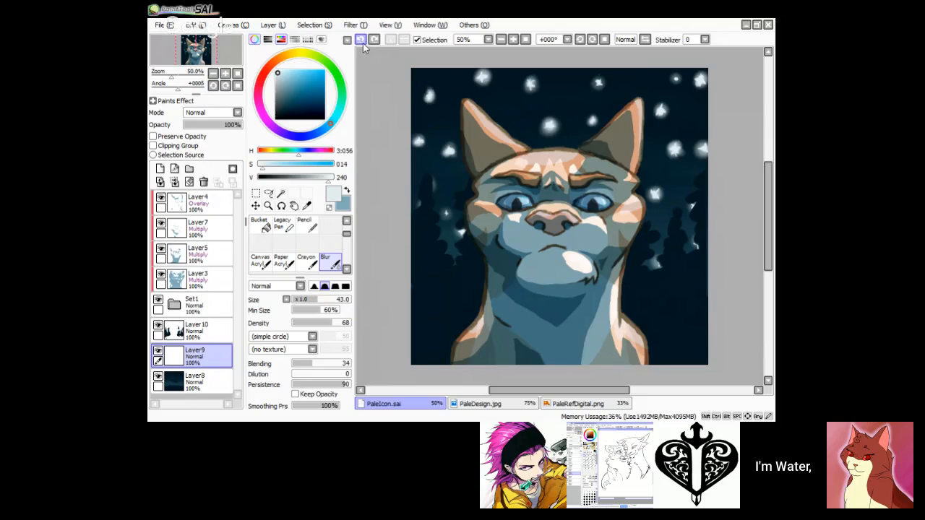
Step: Set Blur's blending to 25 and dilution to 21, and refine the glows of the upper-left, left tree-line and right-ear stars, undoing one stroke
left_click(306, 364)
left_click(304, 374)
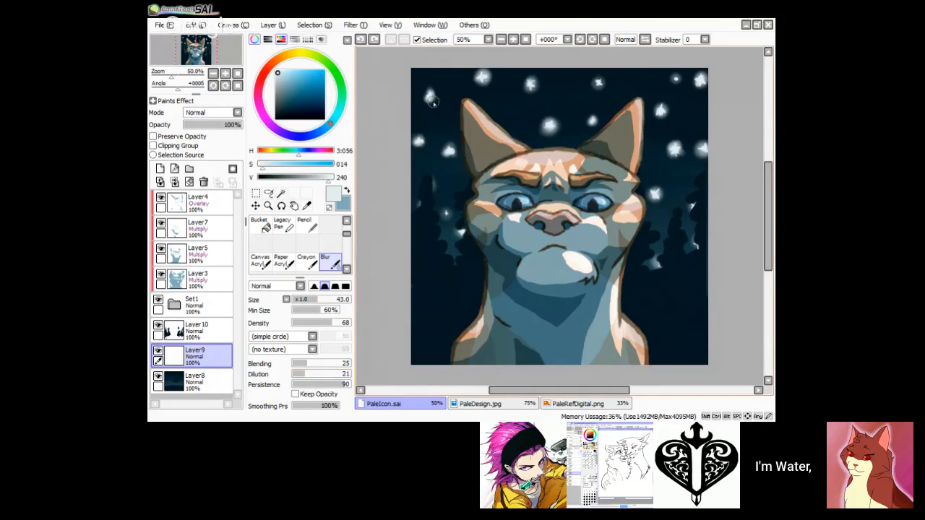
mouse_move(433, 102)
left_mouse_down()
mouse_move(425, 88)
mouse_move(426, 103)
left_mouse_up()
left_click_drag(447, 215, 444, 216)
mouse_move(531, 97)
left_mouse_down()
mouse_move(532, 75)
mouse_move(541, 95)
left_mouse_up()
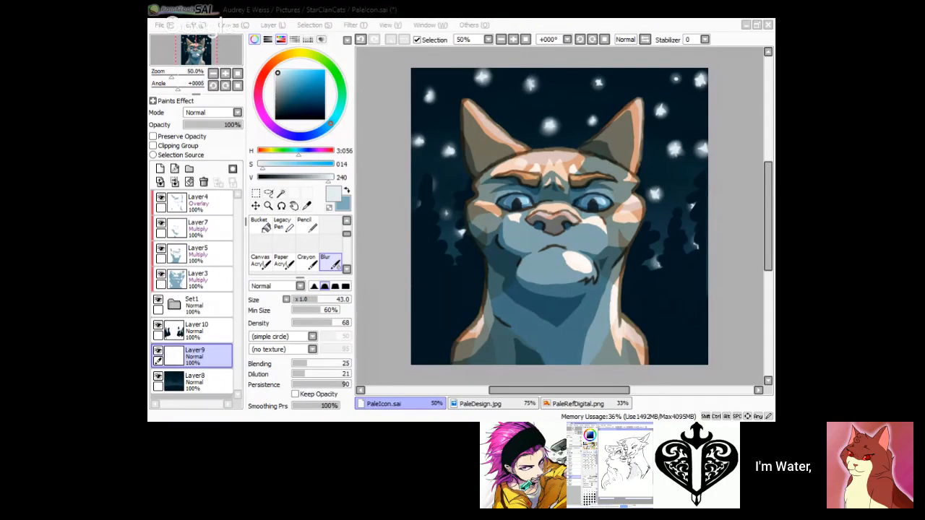
key("alt+Tab")
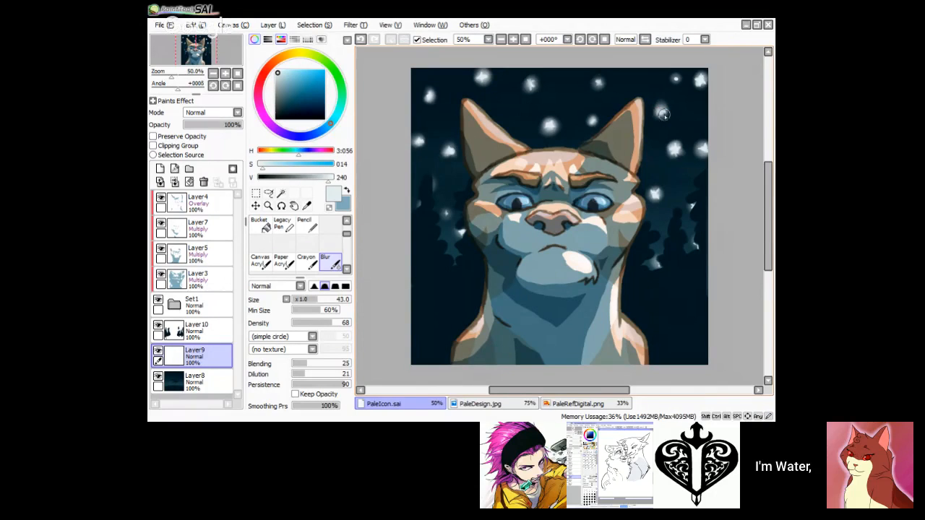
left_click(361, 44)
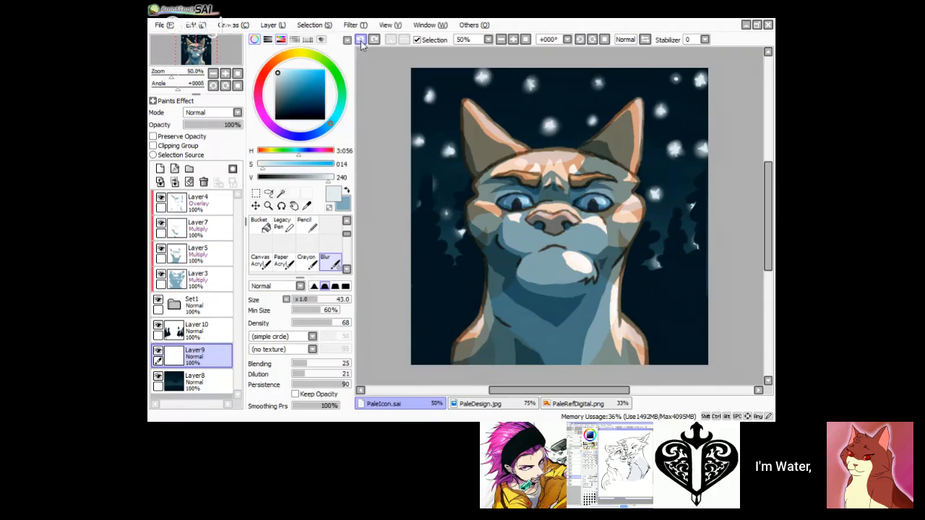
left_click_drag(669, 107, 663, 115)
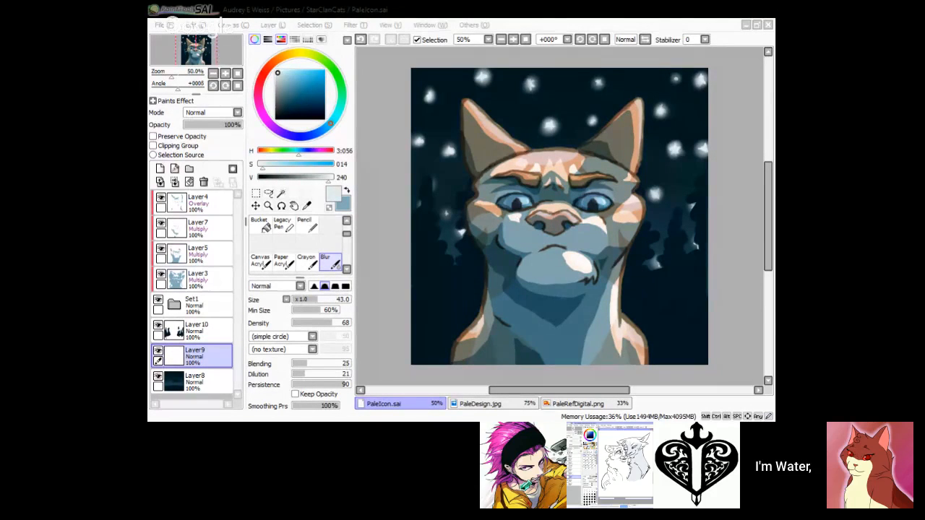
Step: Shrink the finished portrait to a tiny icon size and open the file commands for its output
left_click(410, 214)
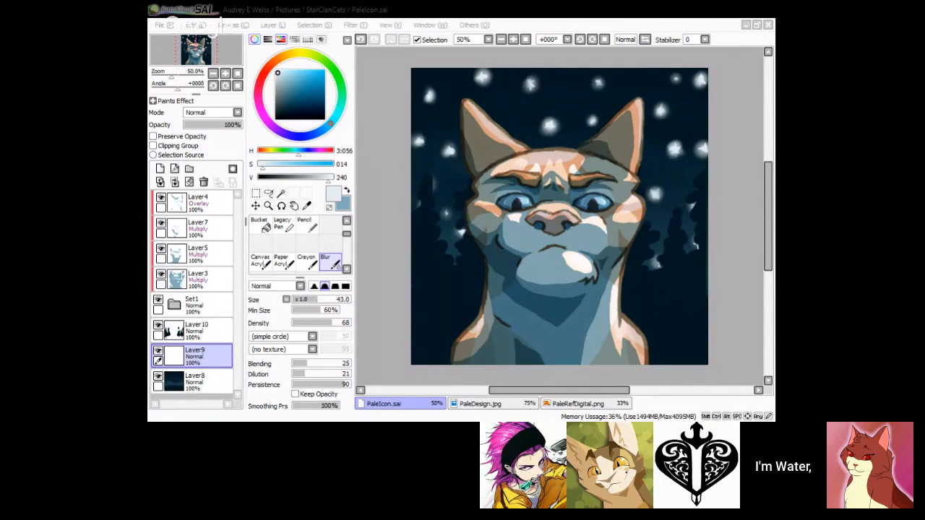
scroll(559, 216, "down", 7)
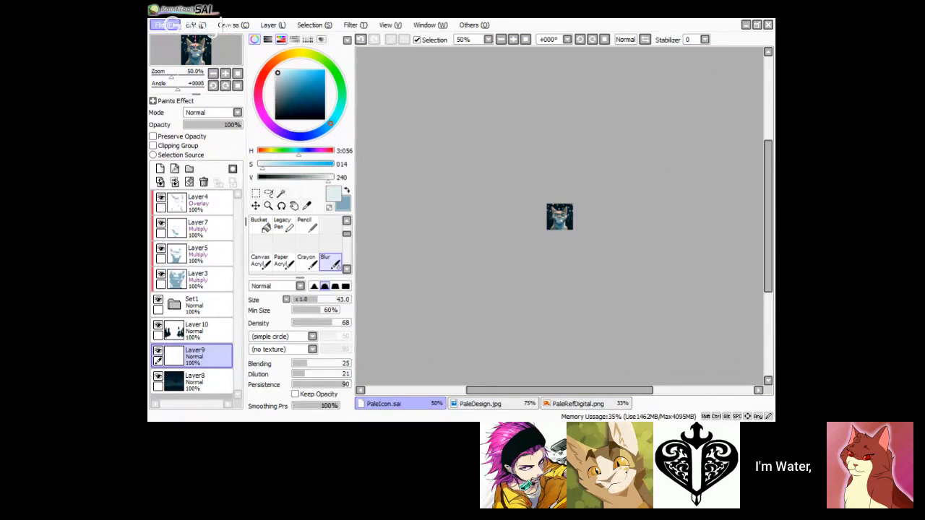
left_click(164, 24)
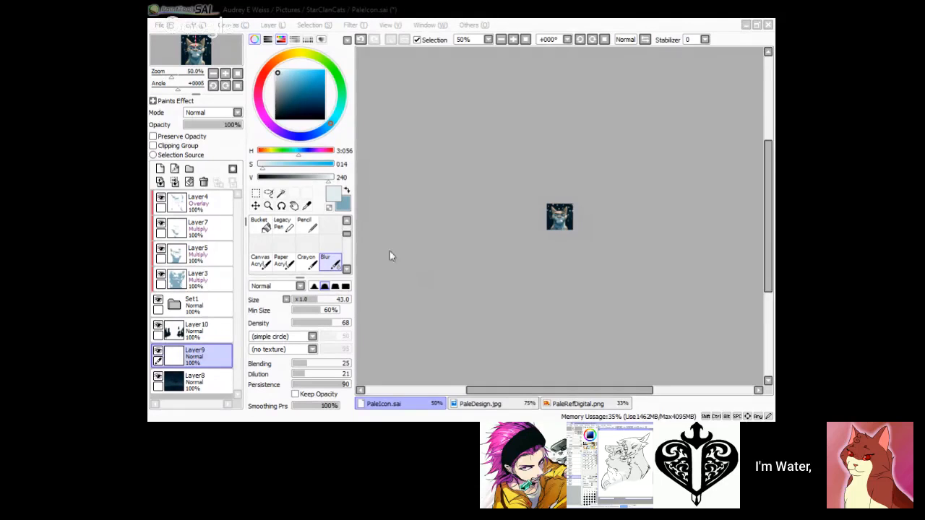
left_click(386, 193)
left_click(167, 26)
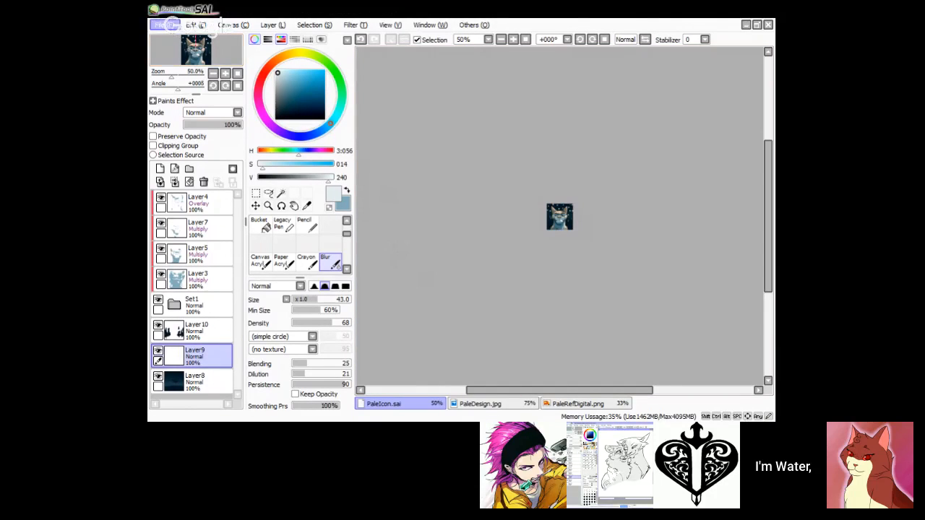
left_click(629, 122)
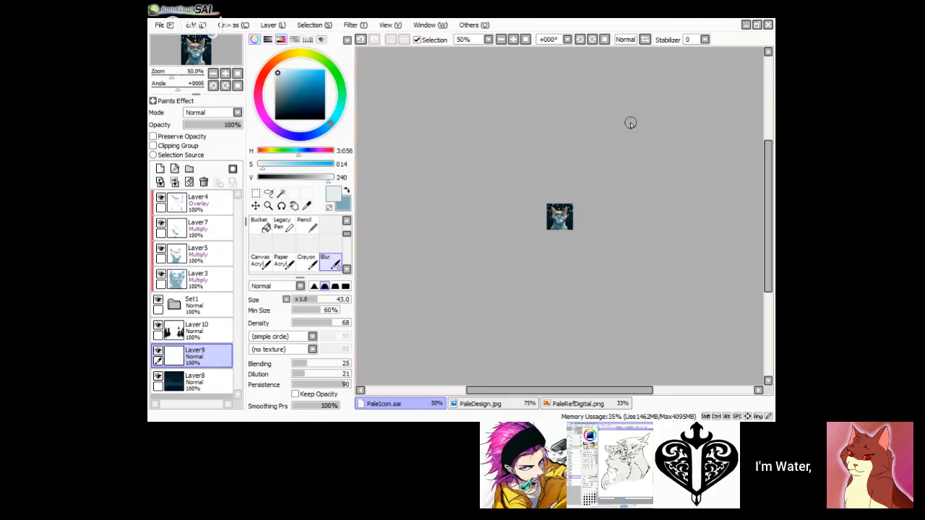
left_click(762, 9)
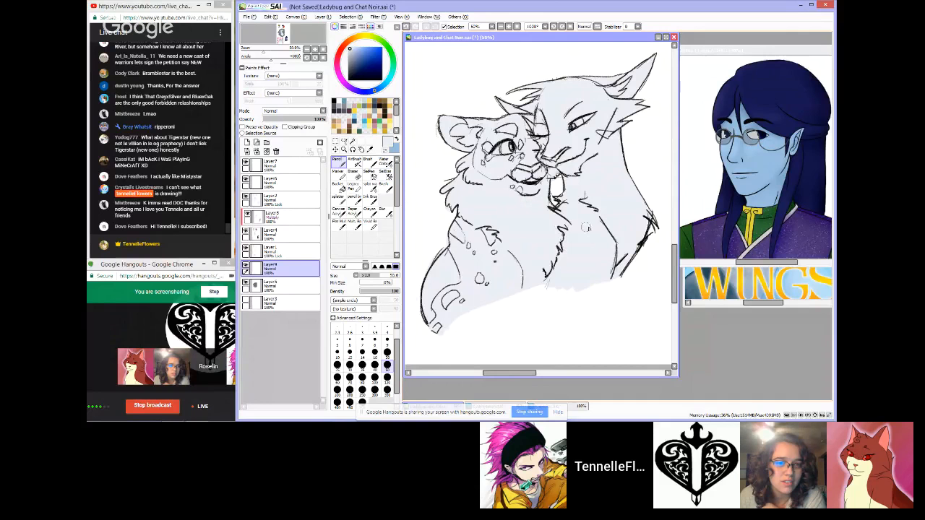
Step: In Ladybug and Chat Noir.sai, paint the larger cat's base fill, sample grey-blue from its face and paint its chest with the Pencil
mouse_move(642, 236)
left_mouse_down()
mouse_move(651, 225)
mouse_move(640, 204)
left_mouse_up()
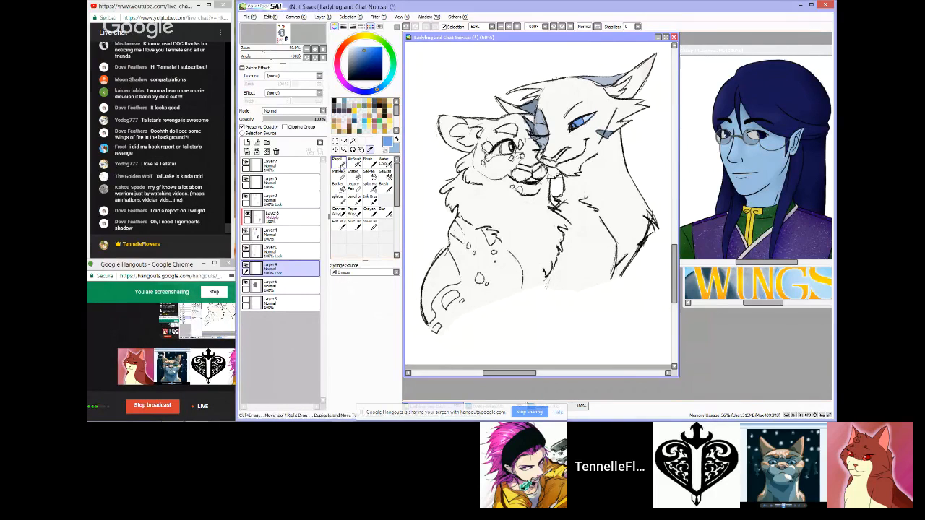
left_click(336, 160)
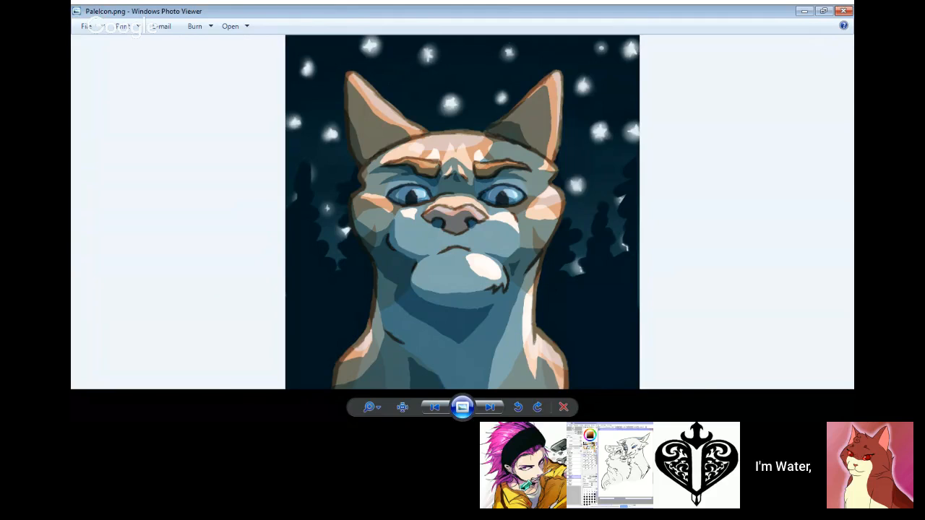
left_click(369, 149)
left_click(542, 128)
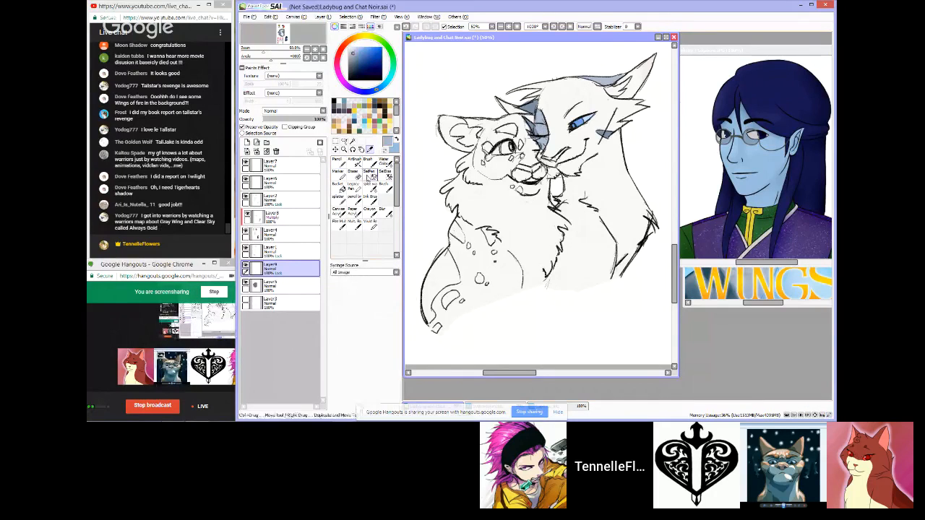
left_click(341, 164)
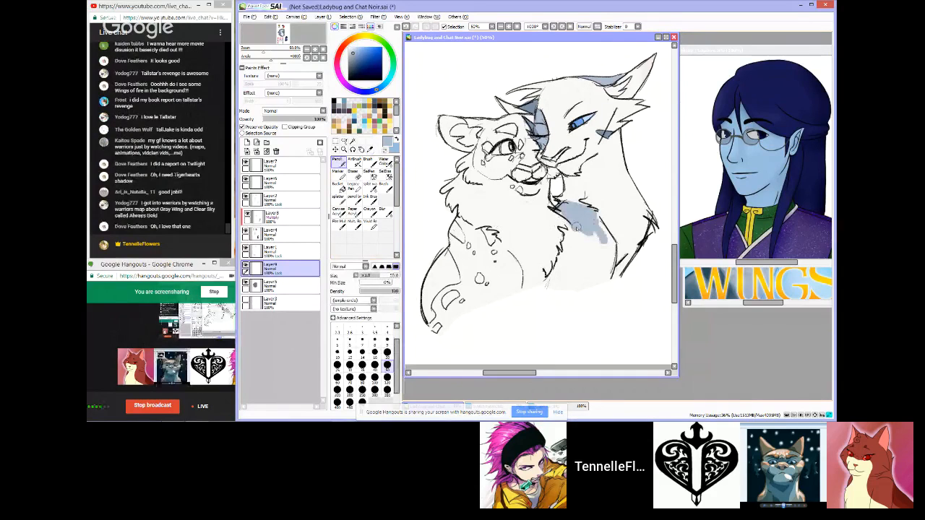
mouse_move(576, 227)
left_mouse_down()
mouse_move(612, 249)
mouse_move(600, 242)
mouse_move(602, 252)
mouse_move(561, 255)
mouse_move(592, 250)
left_mouse_up()
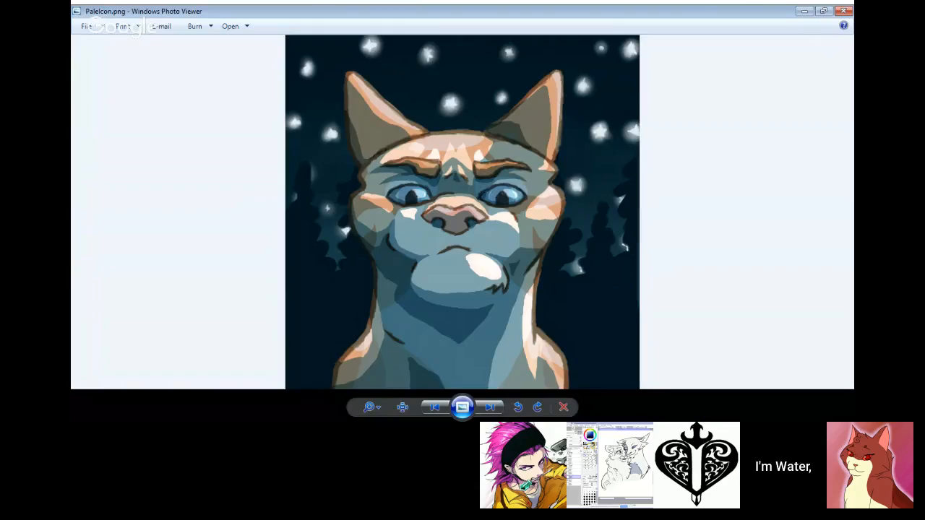